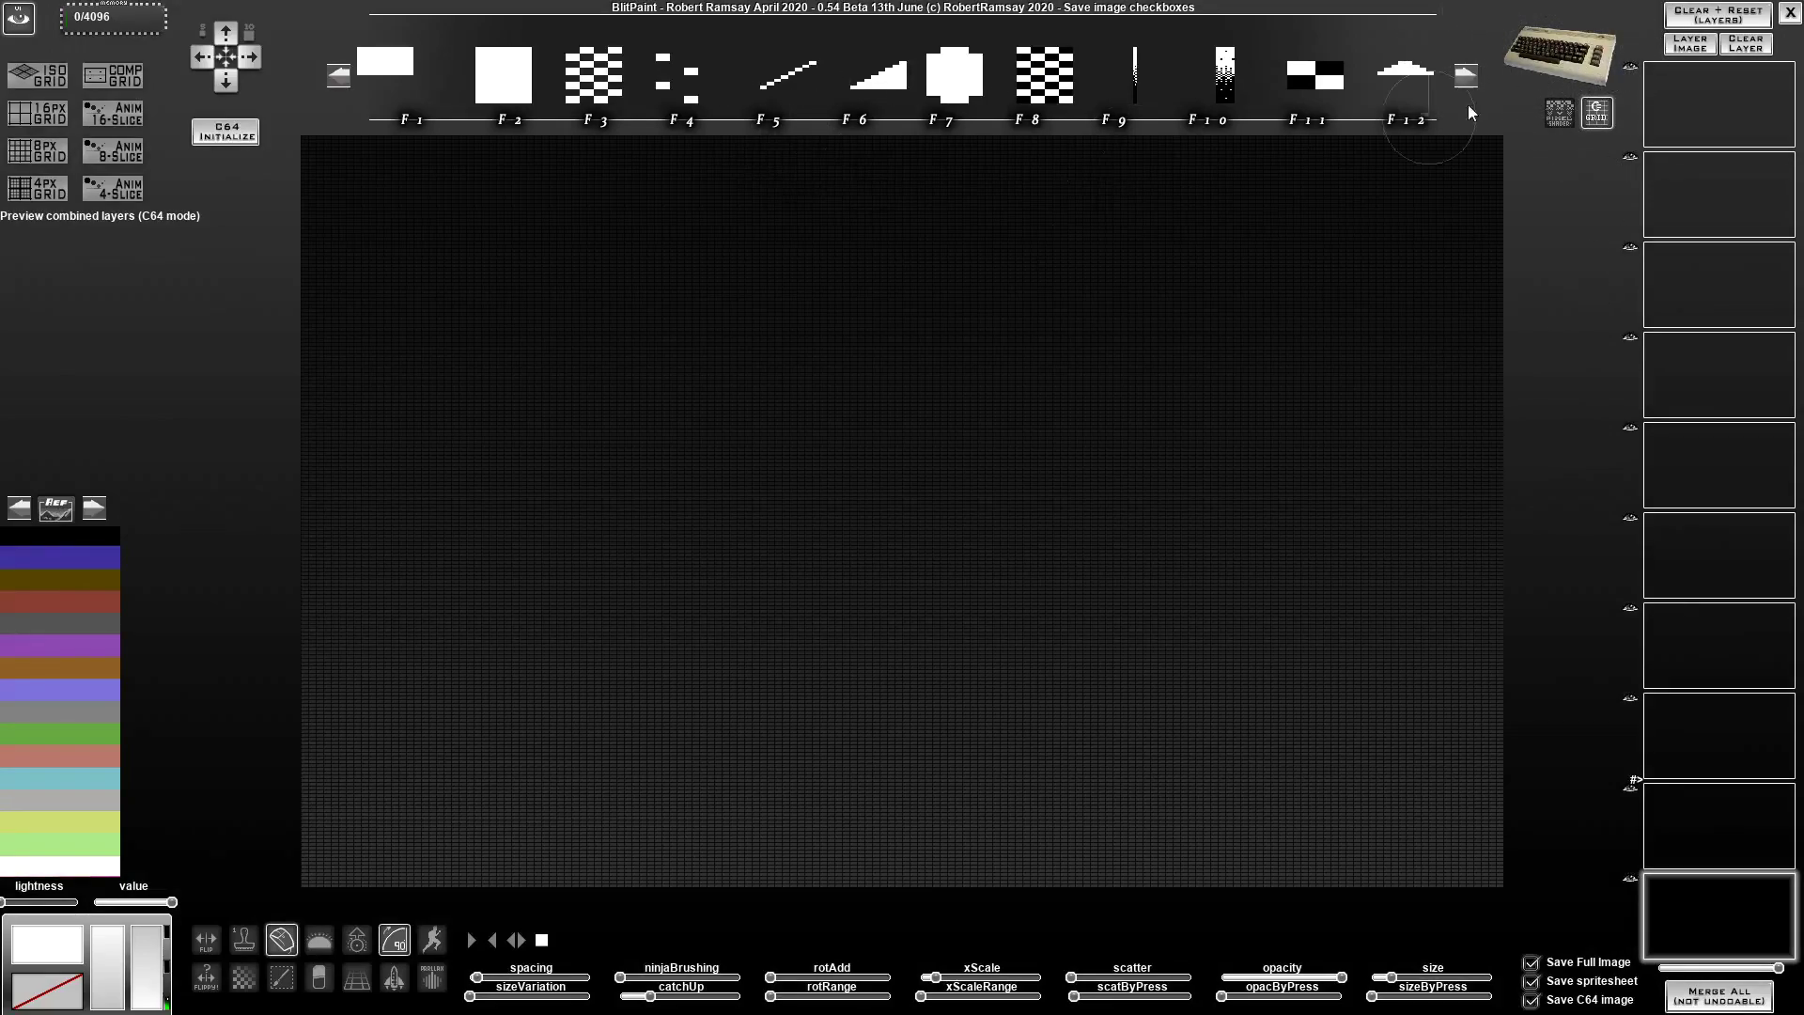
Step: Load Cheetahface.jpg as a custom brush in the empty F1 brush slot
click(1463, 75)
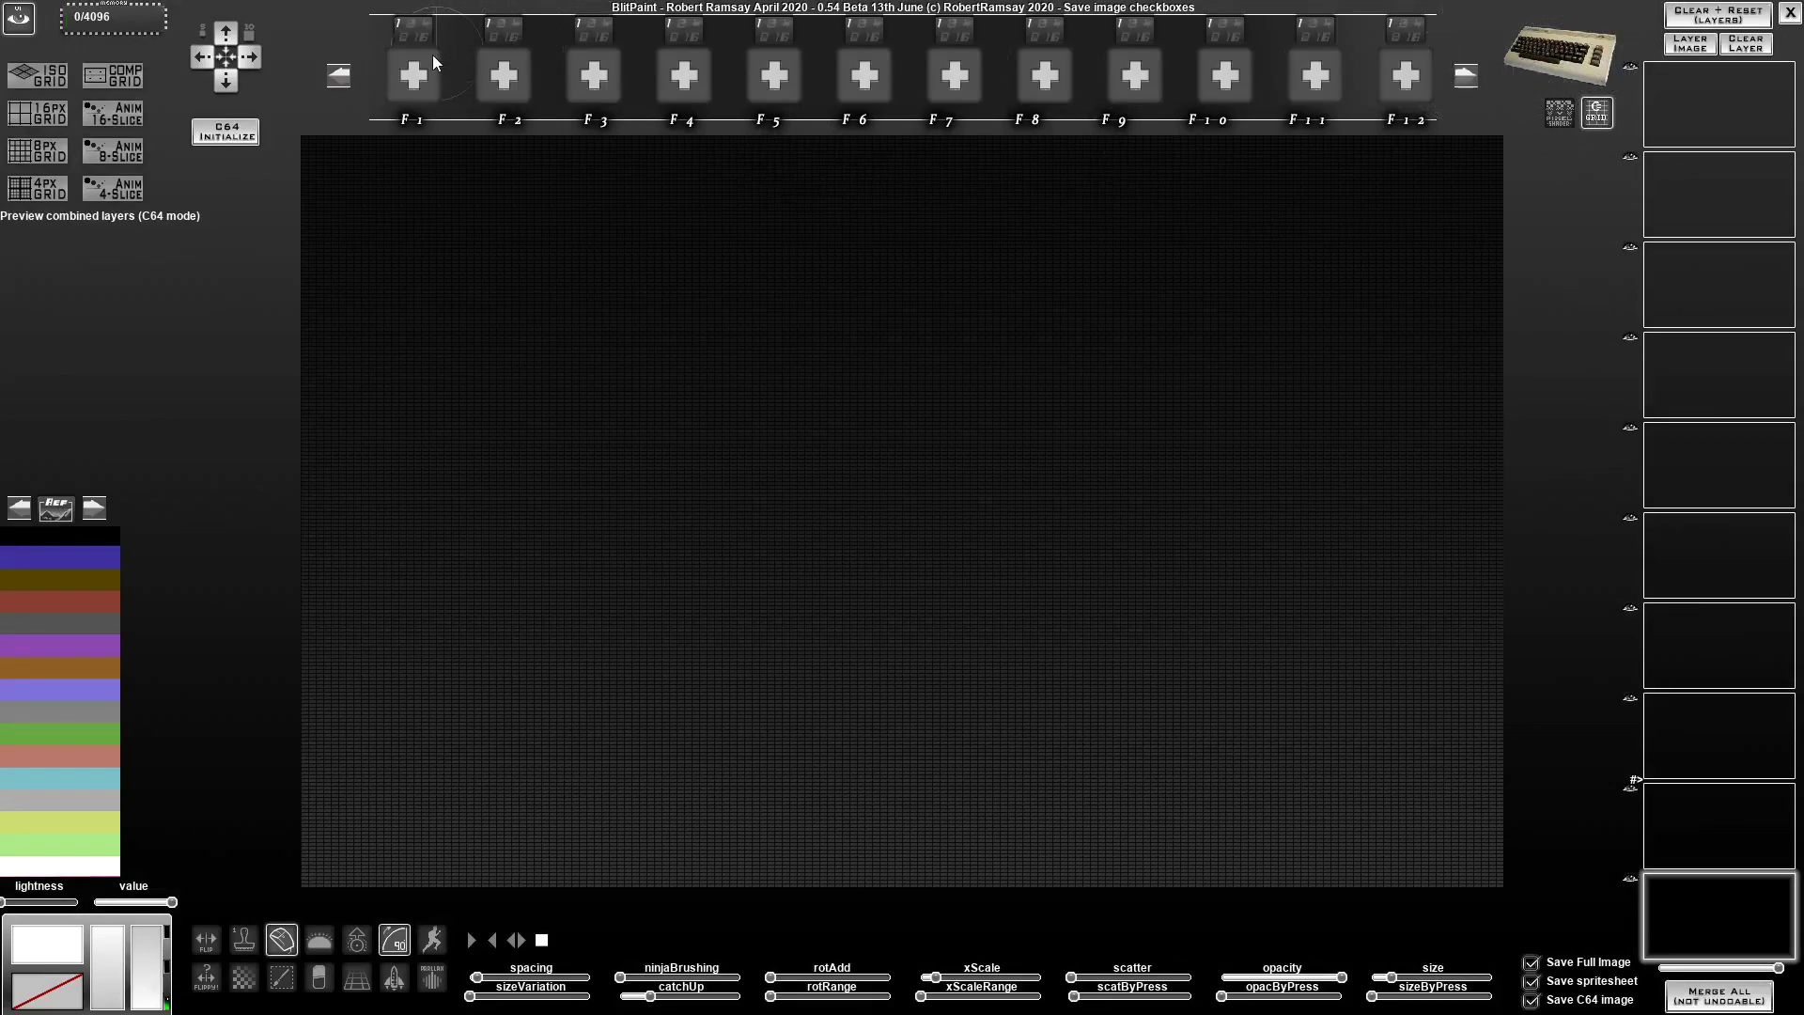
click(418, 83)
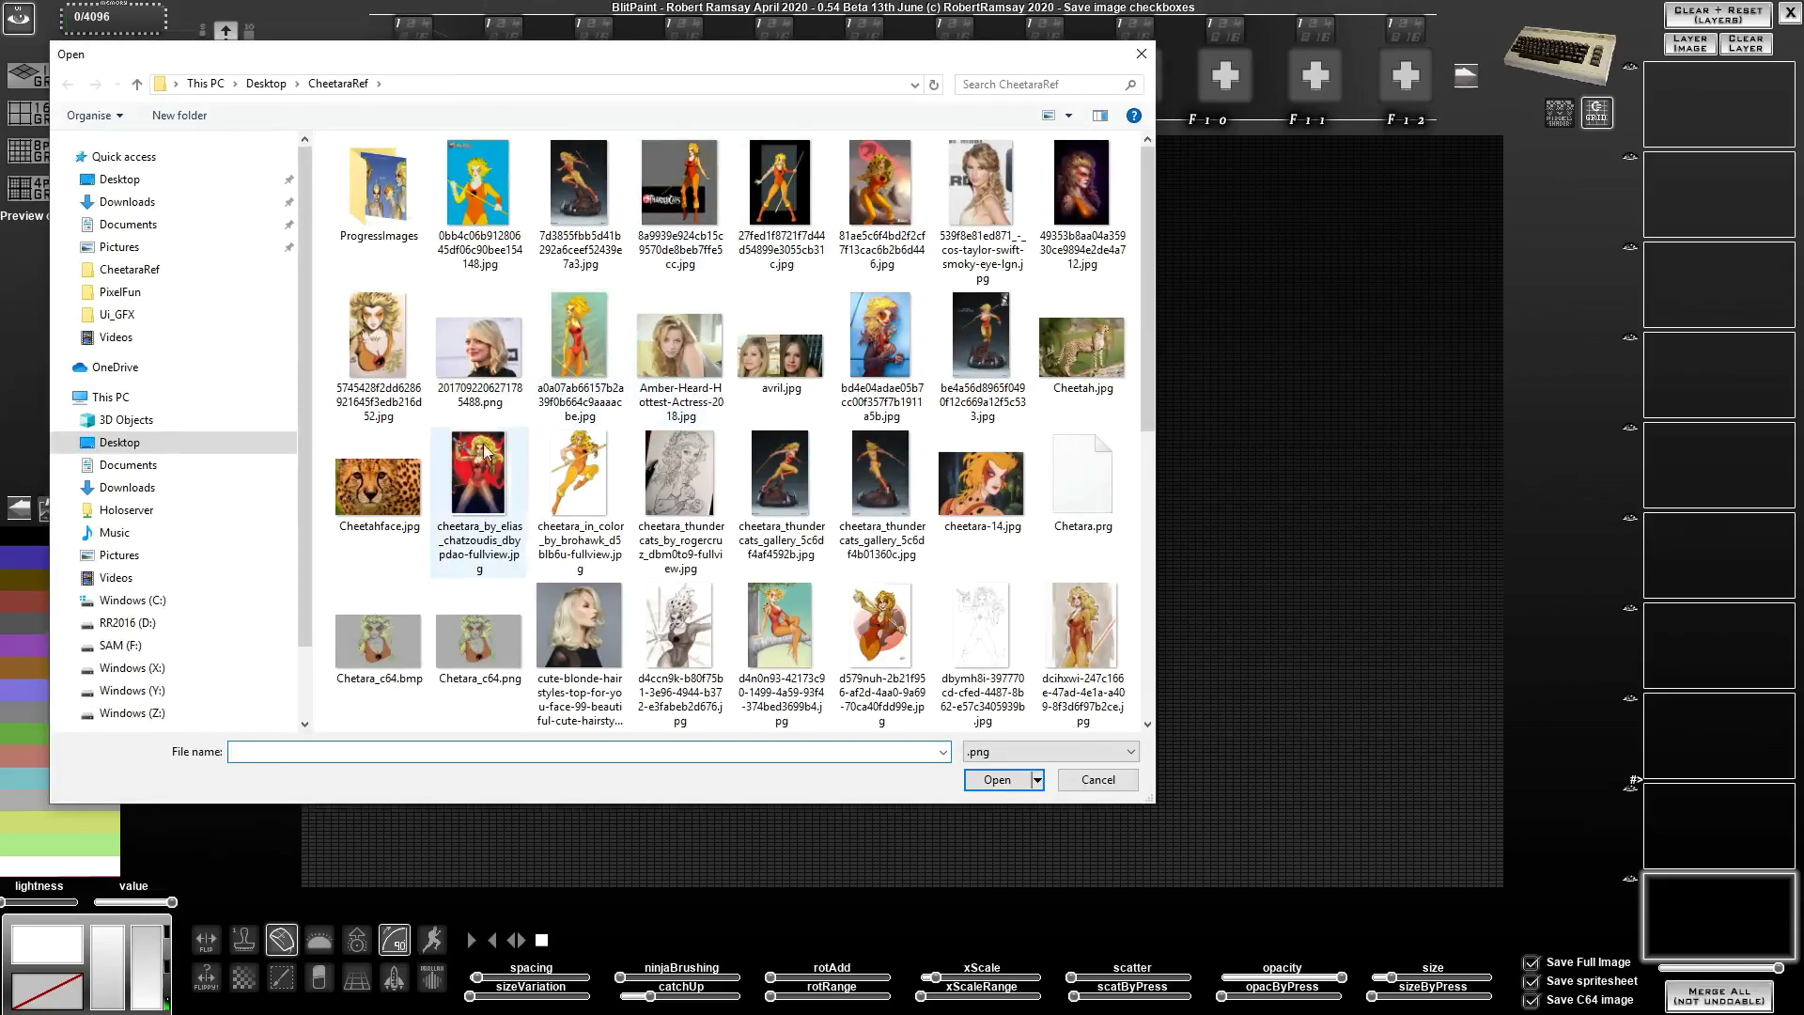
double_click(395, 496)
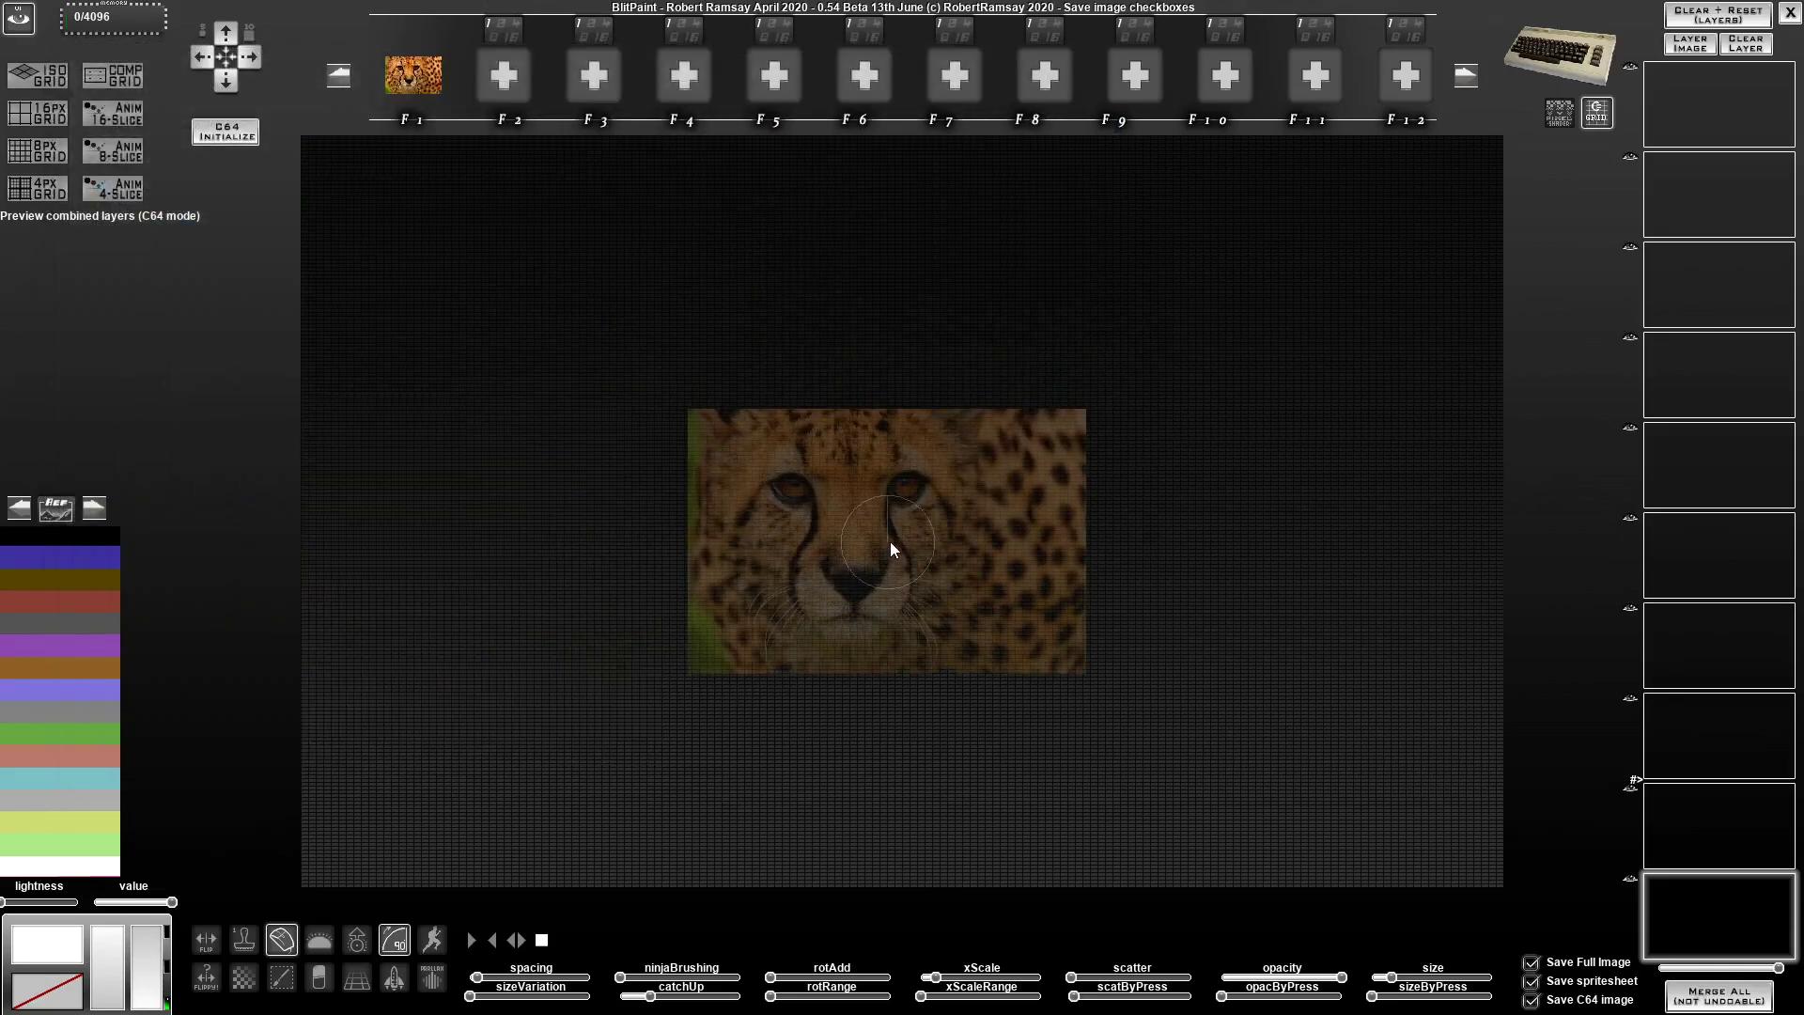
Step: Enlarge the cheetah brush to cover nearly the whole canvas, stamp it onto the bottom layer, and return to the standard brushes
click(889, 542)
scroll(889, 541, up, 3)
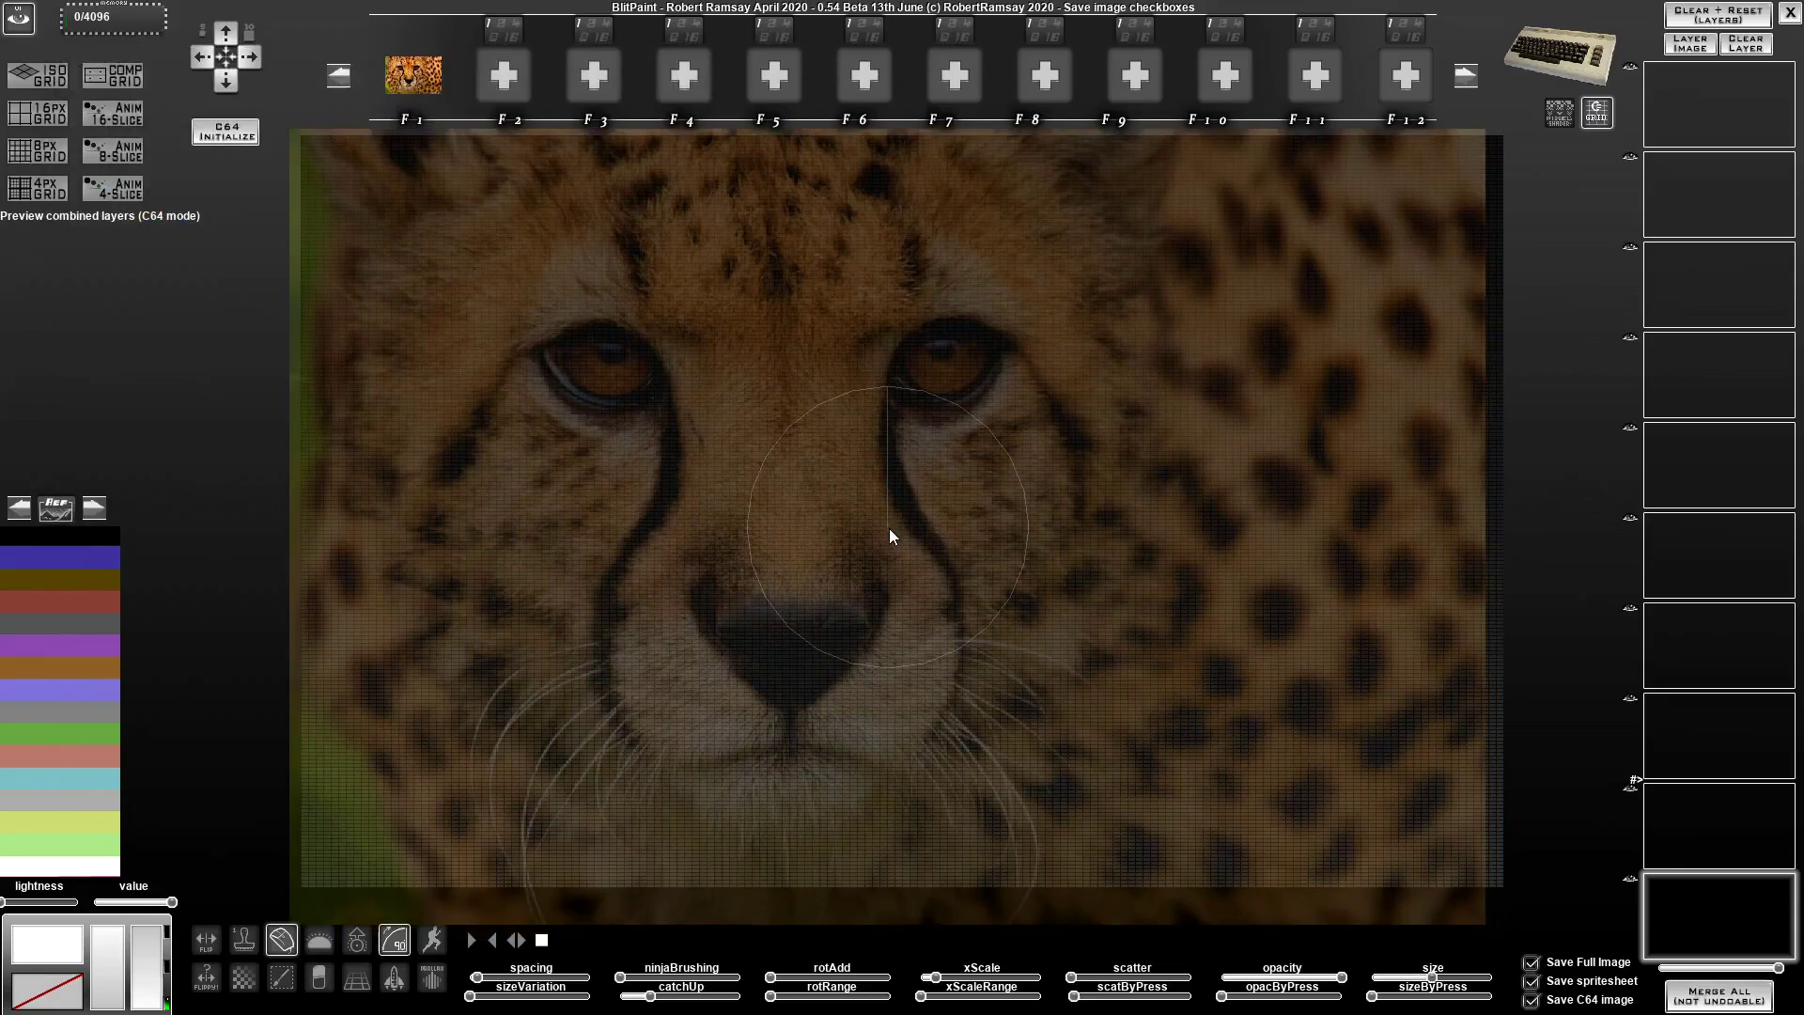
click(890, 532)
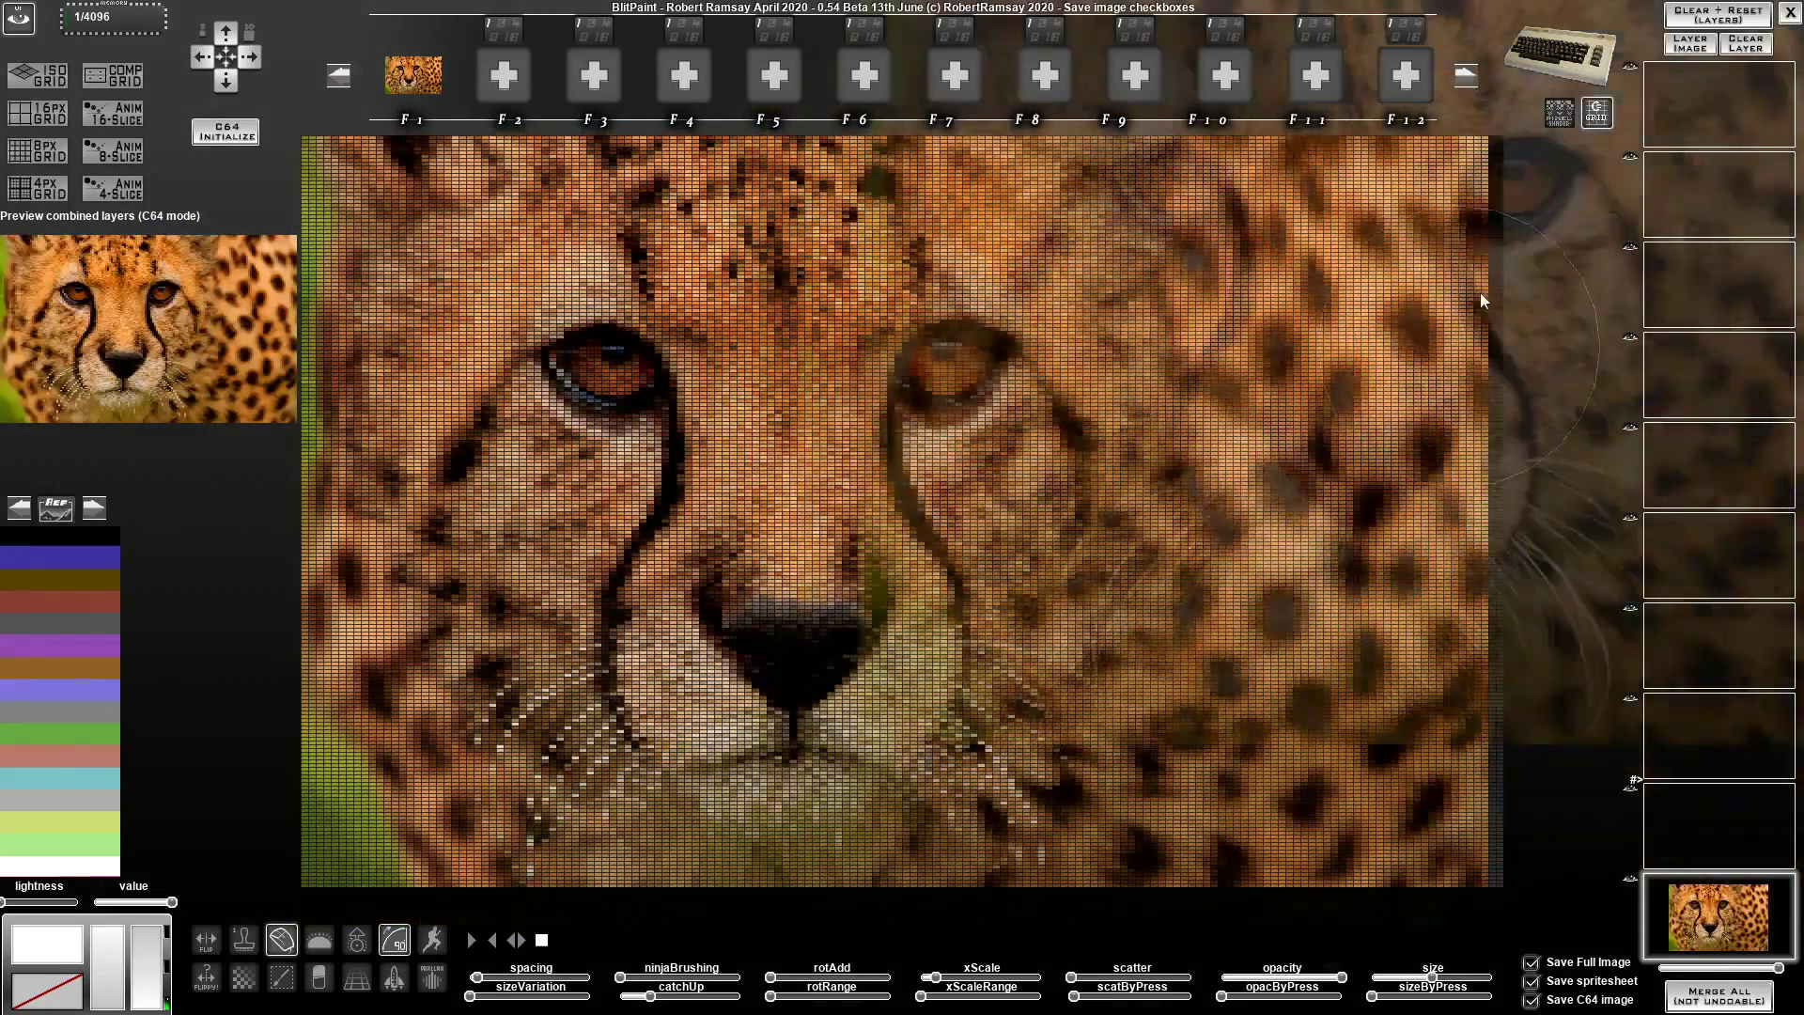
right_click(1482, 301)
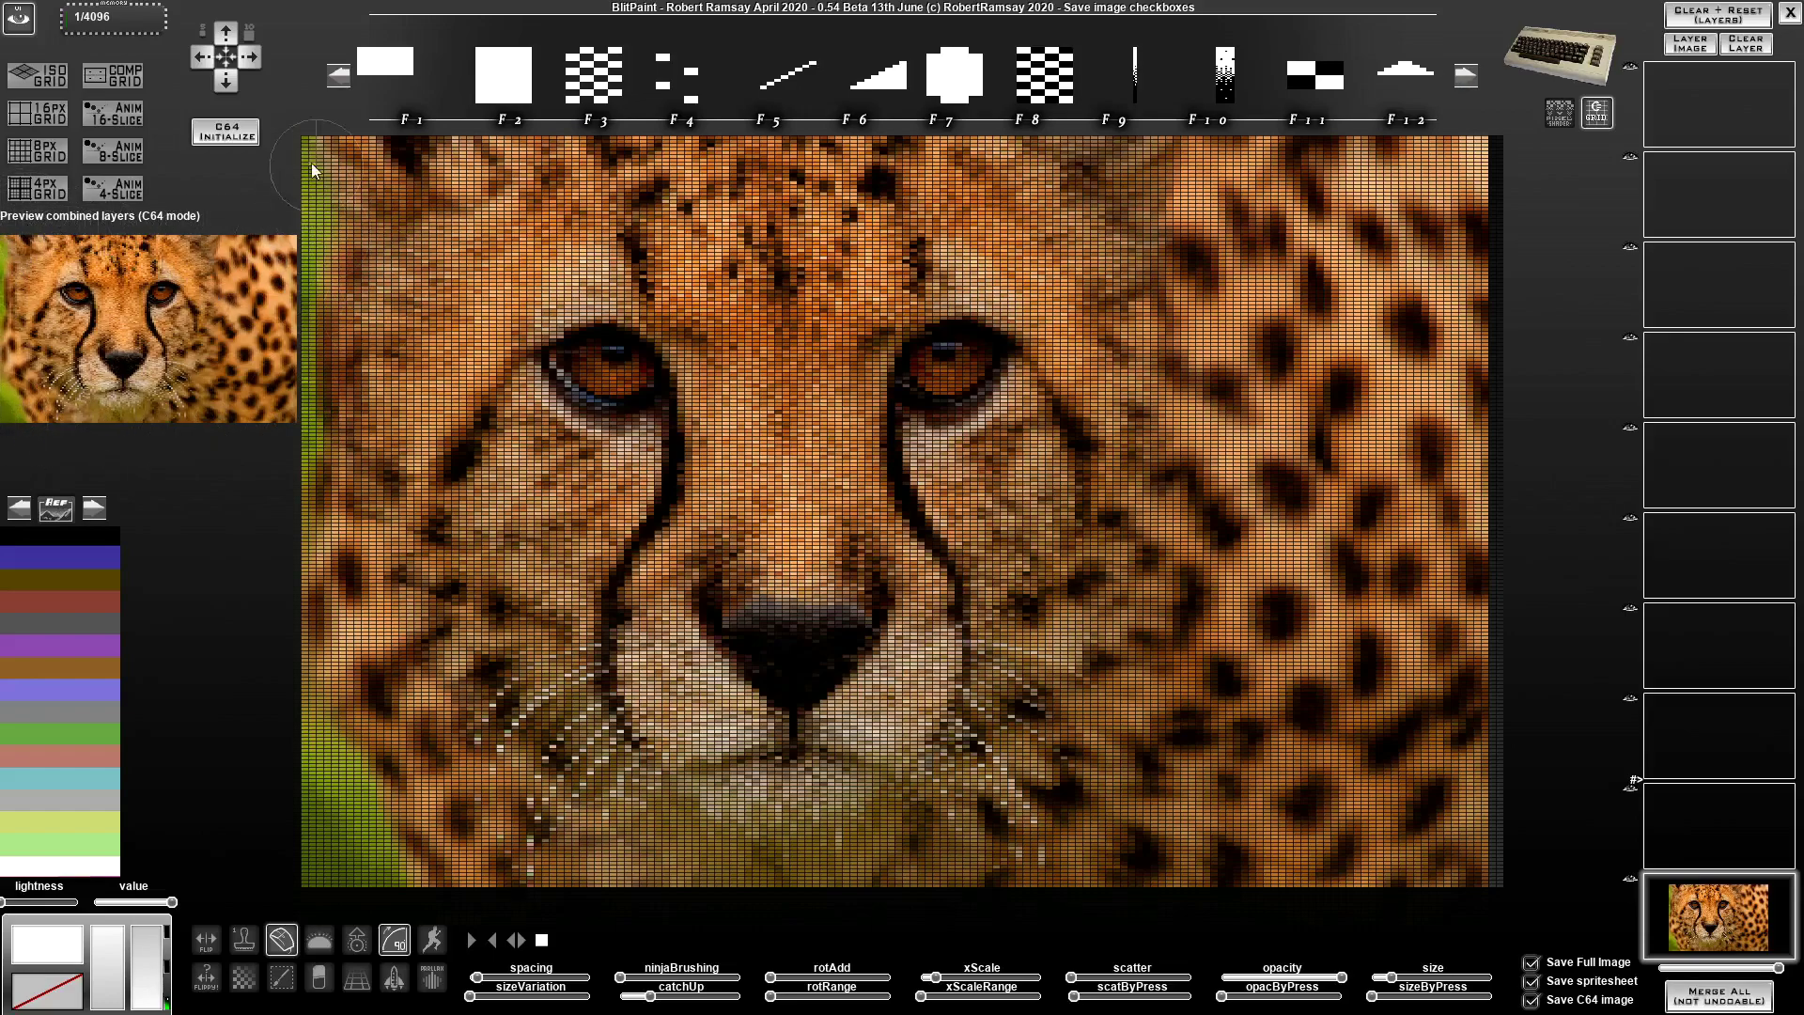
Step: Initialize C64 mode, convert the cheetah image to C64 colours and scan it for bad blocks
click(228, 134)
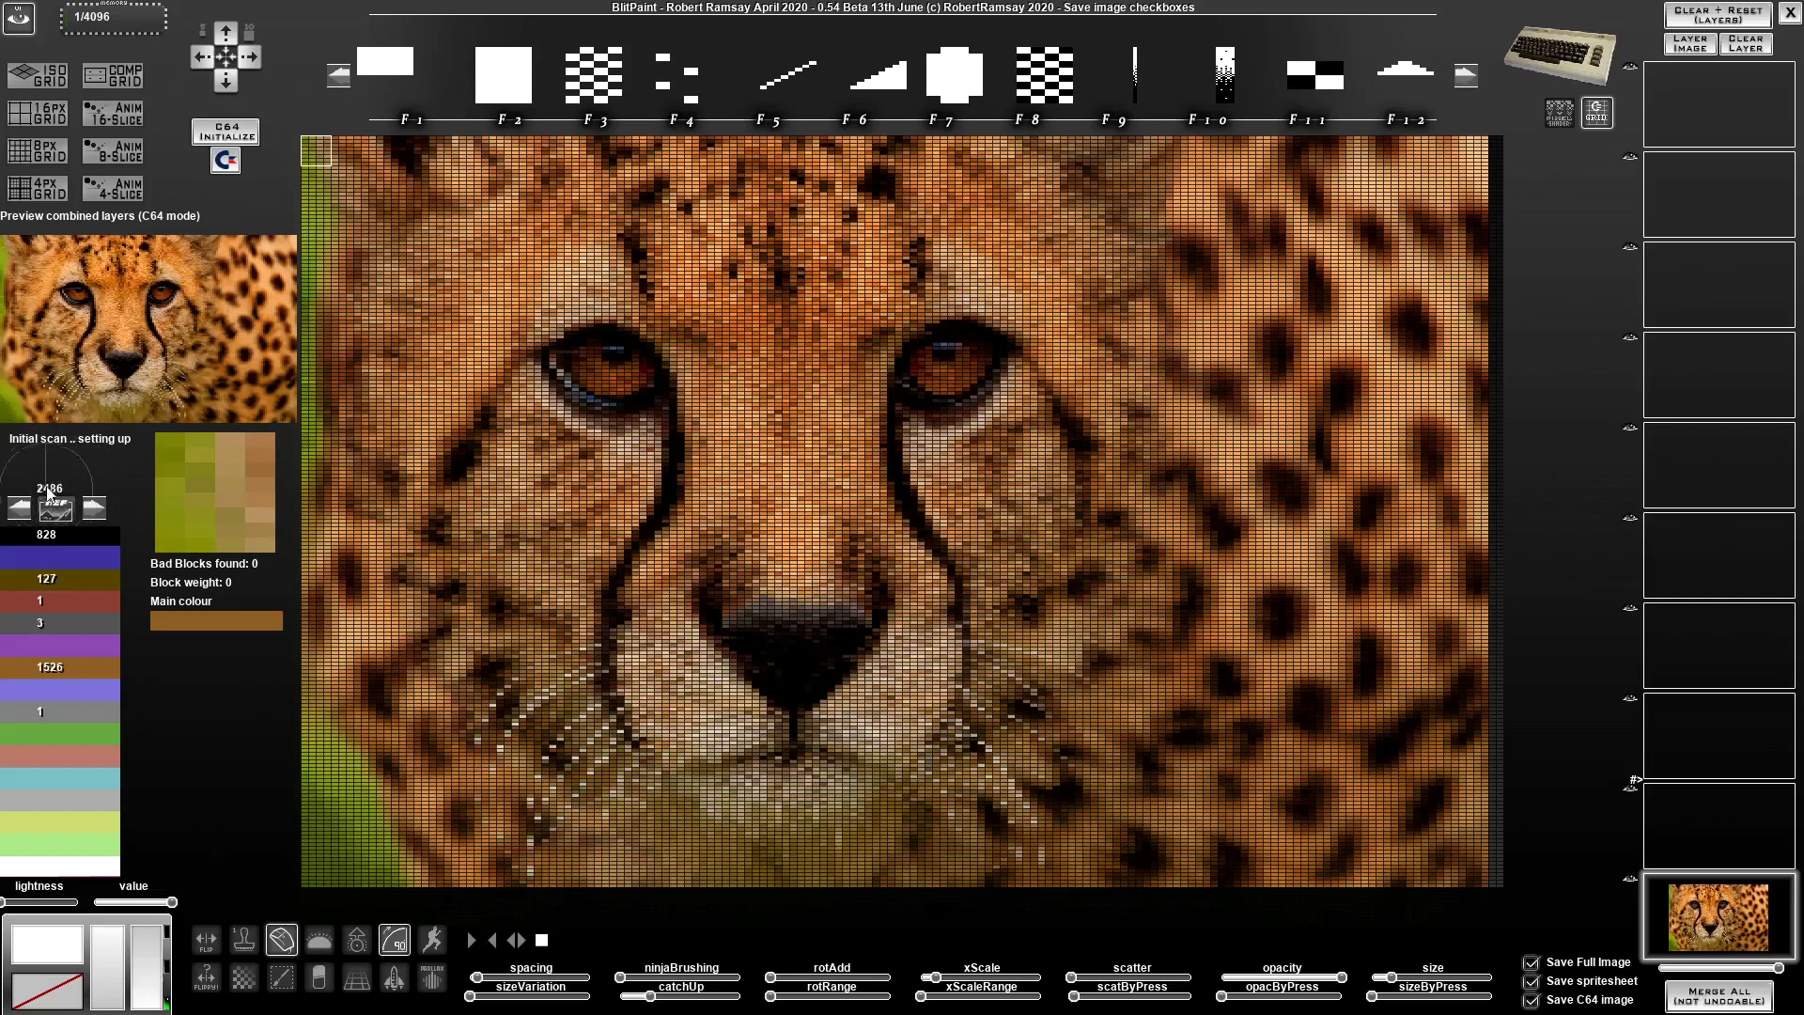
click(228, 160)
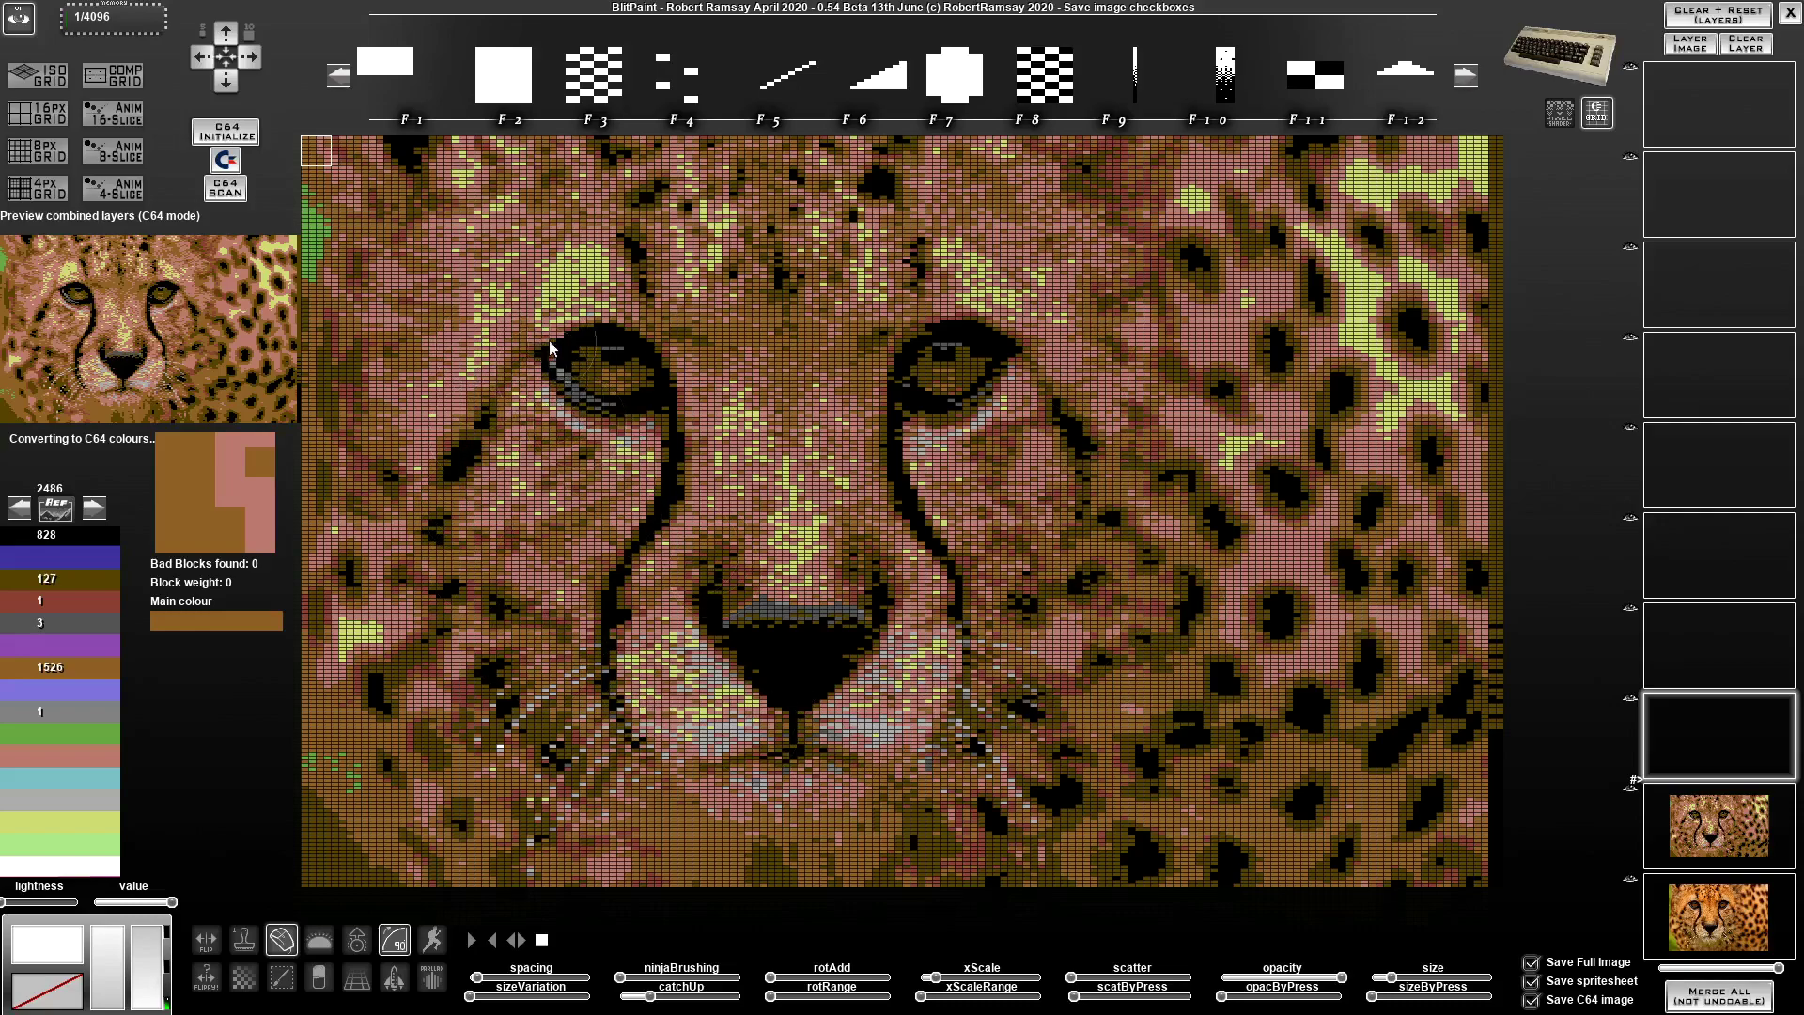
click(226, 195)
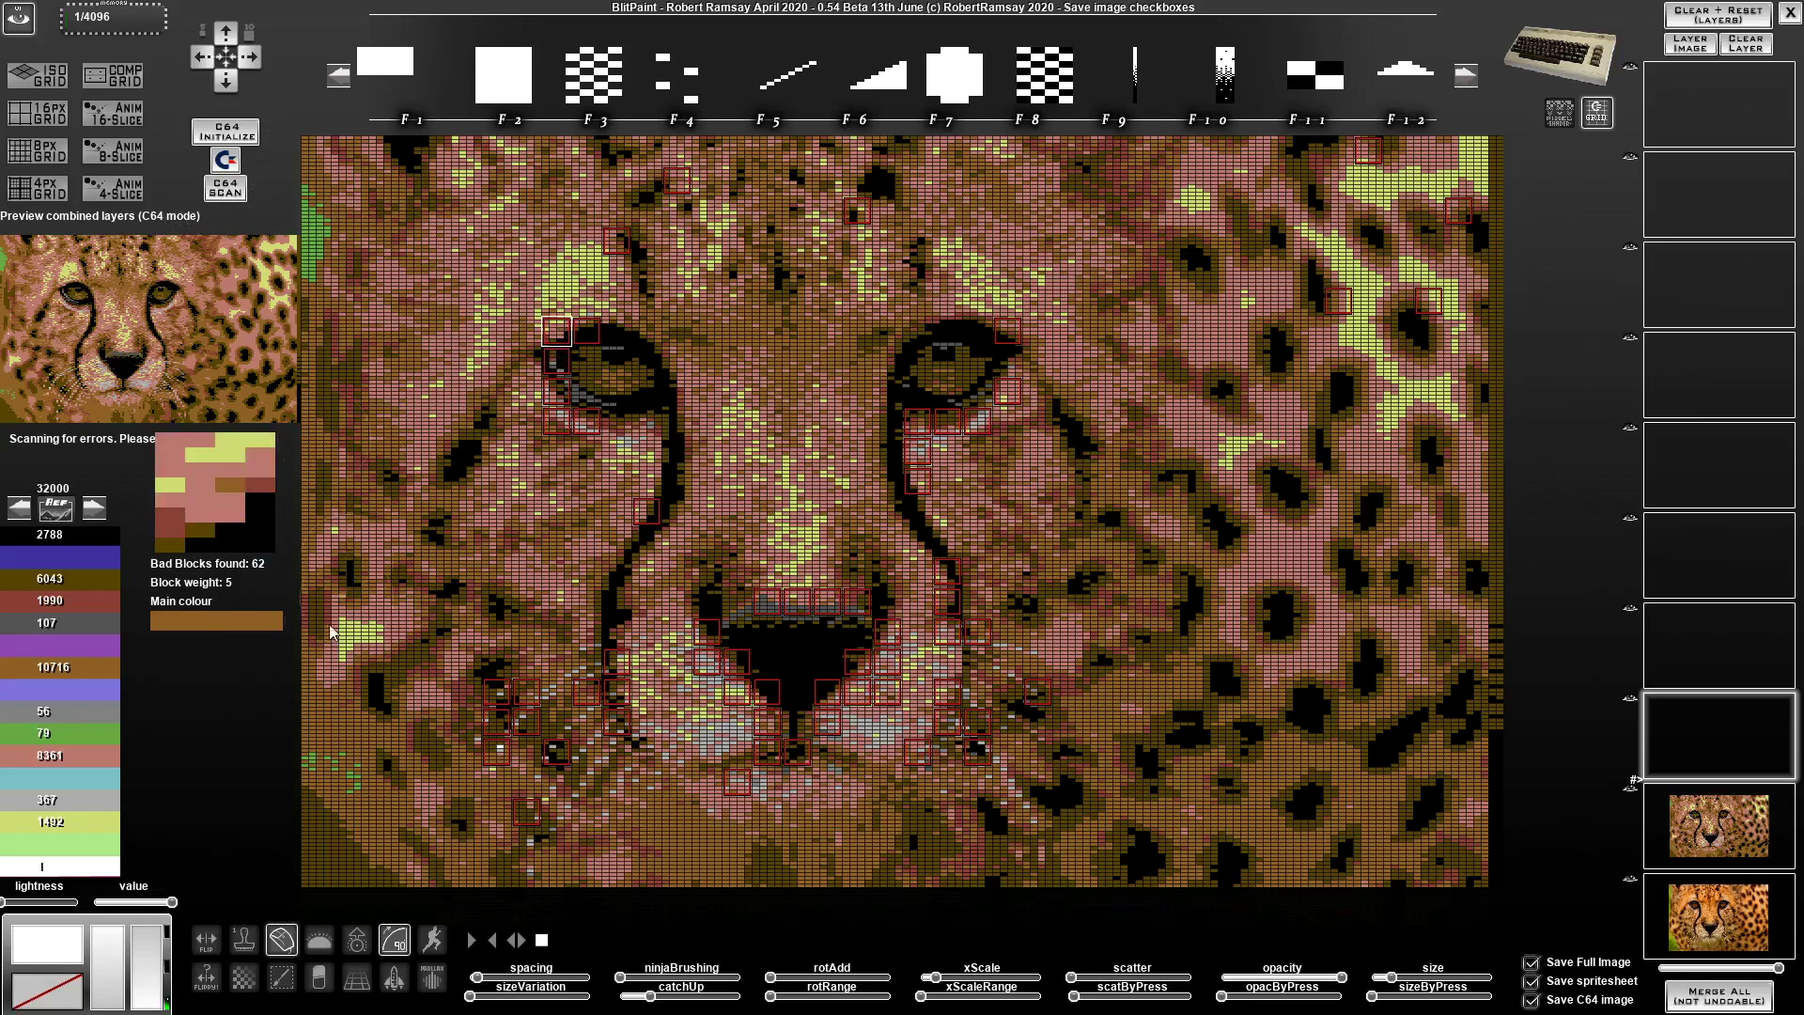
click(233, 194)
Step: Recolour the black and red pixels of the upper forehead's bad block in dark brown and re-scan the image
click(683, 191)
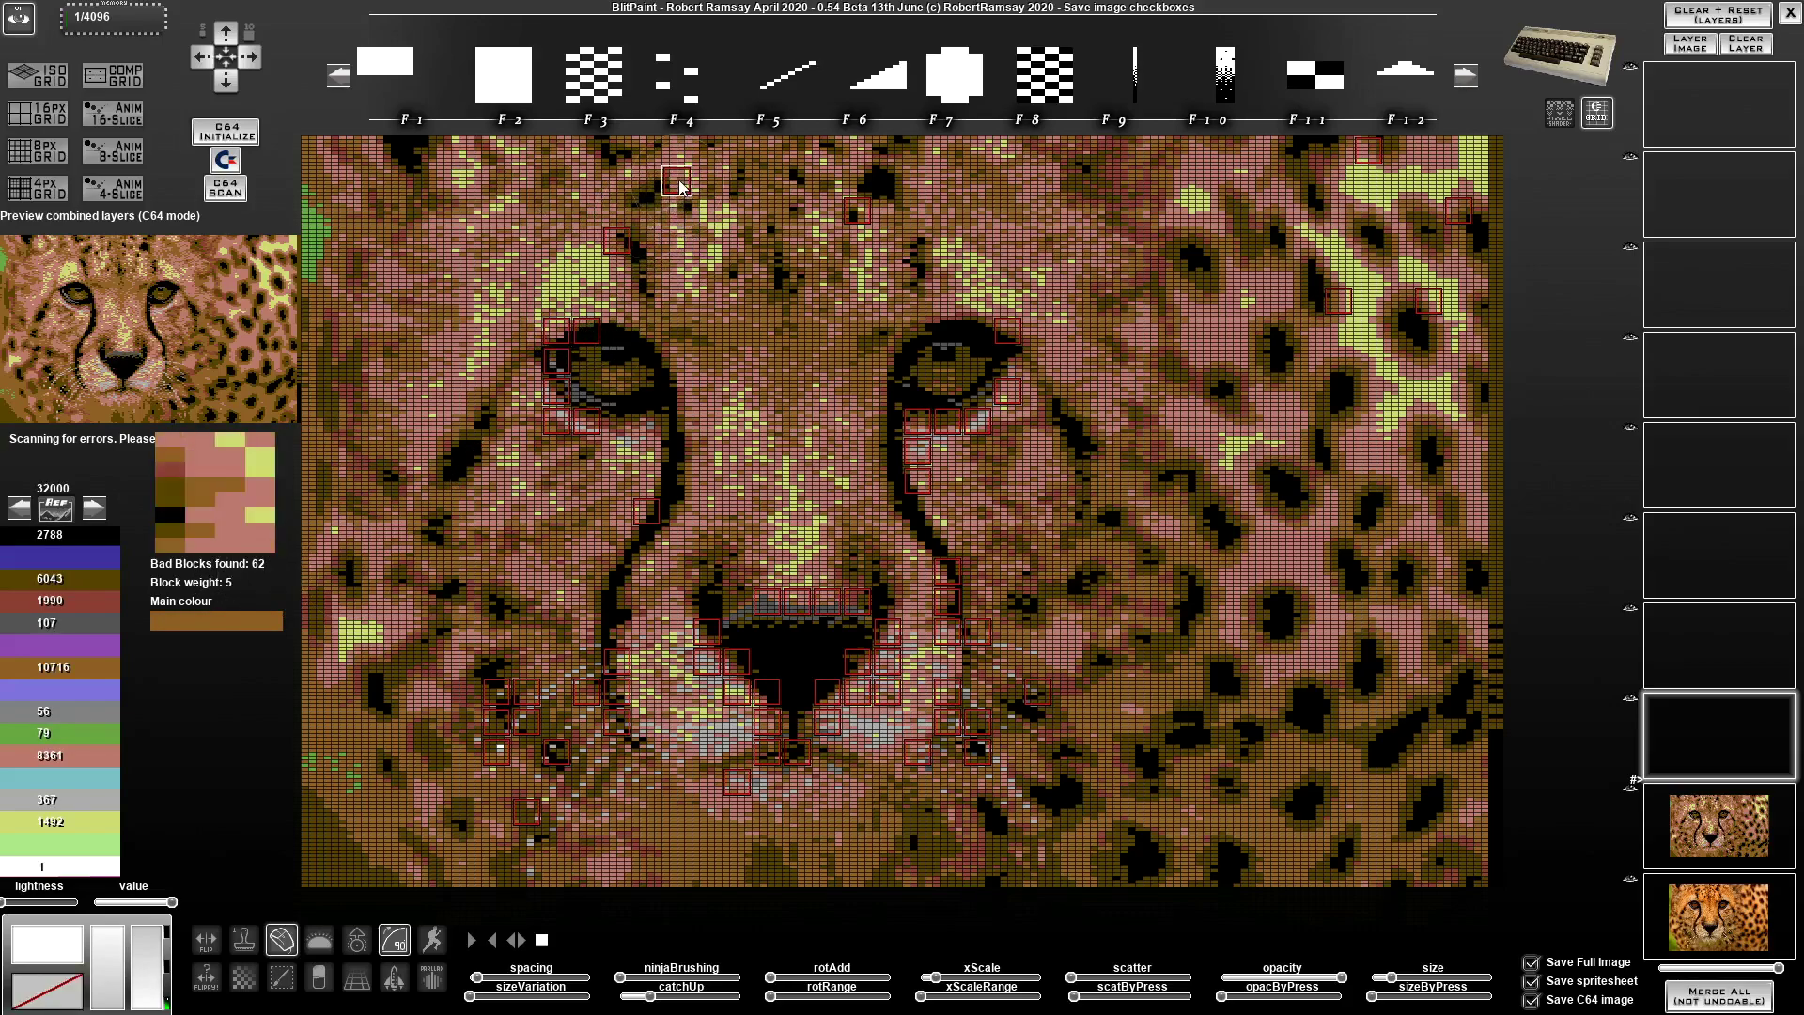
click(172, 529)
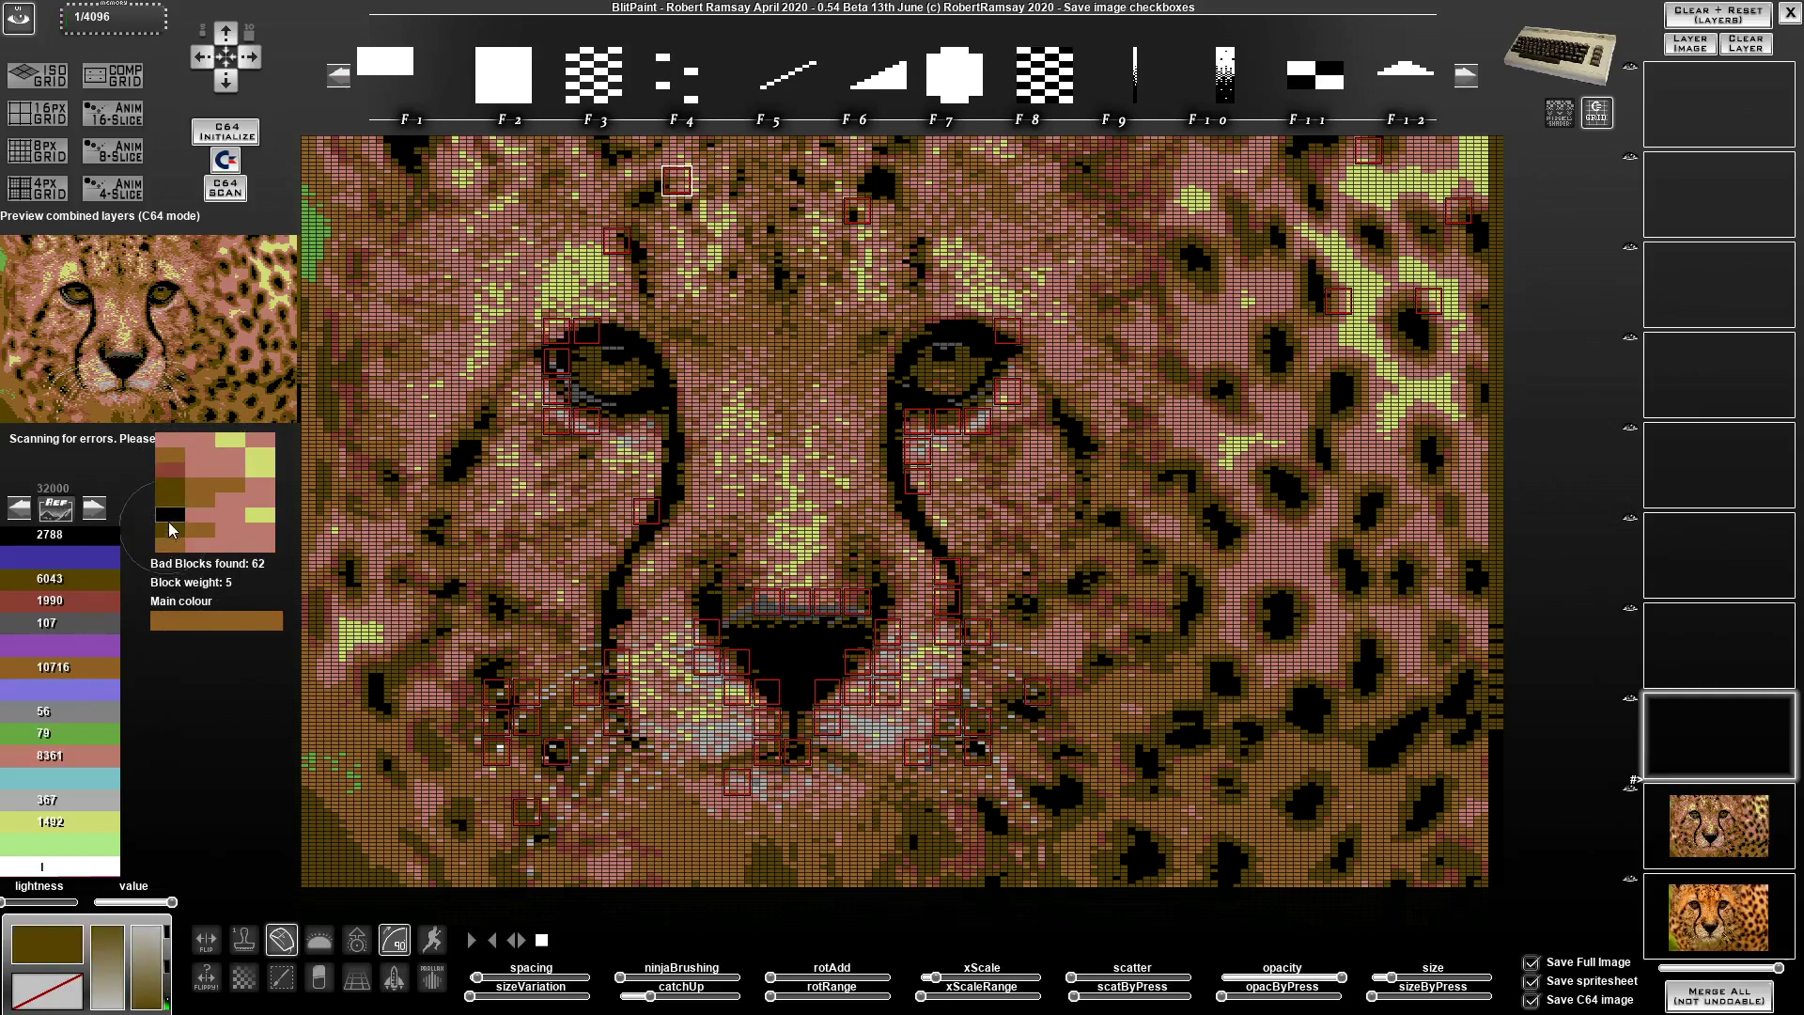
drag(172, 529, 200, 481)
click(225, 191)
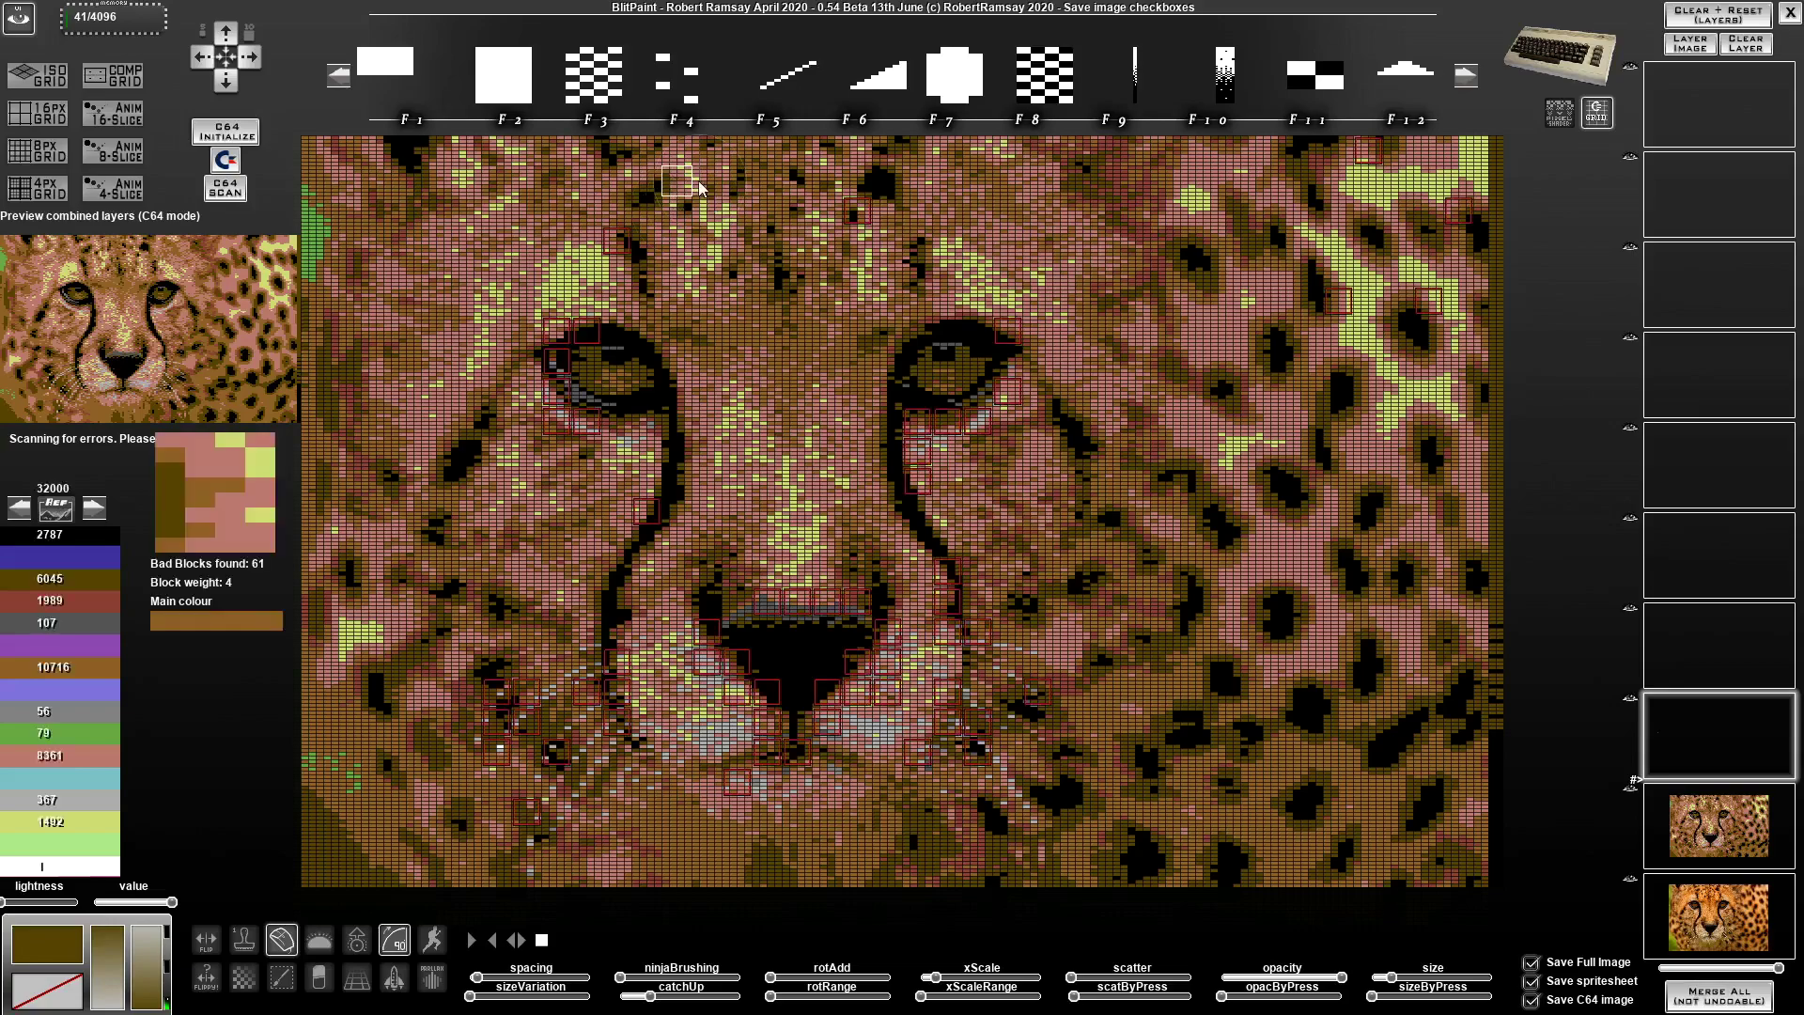
Step: Repair the bad blocks above the cheetah's left-hand eye and on its upper rim using light red and orange-brown pixels
click(616, 243)
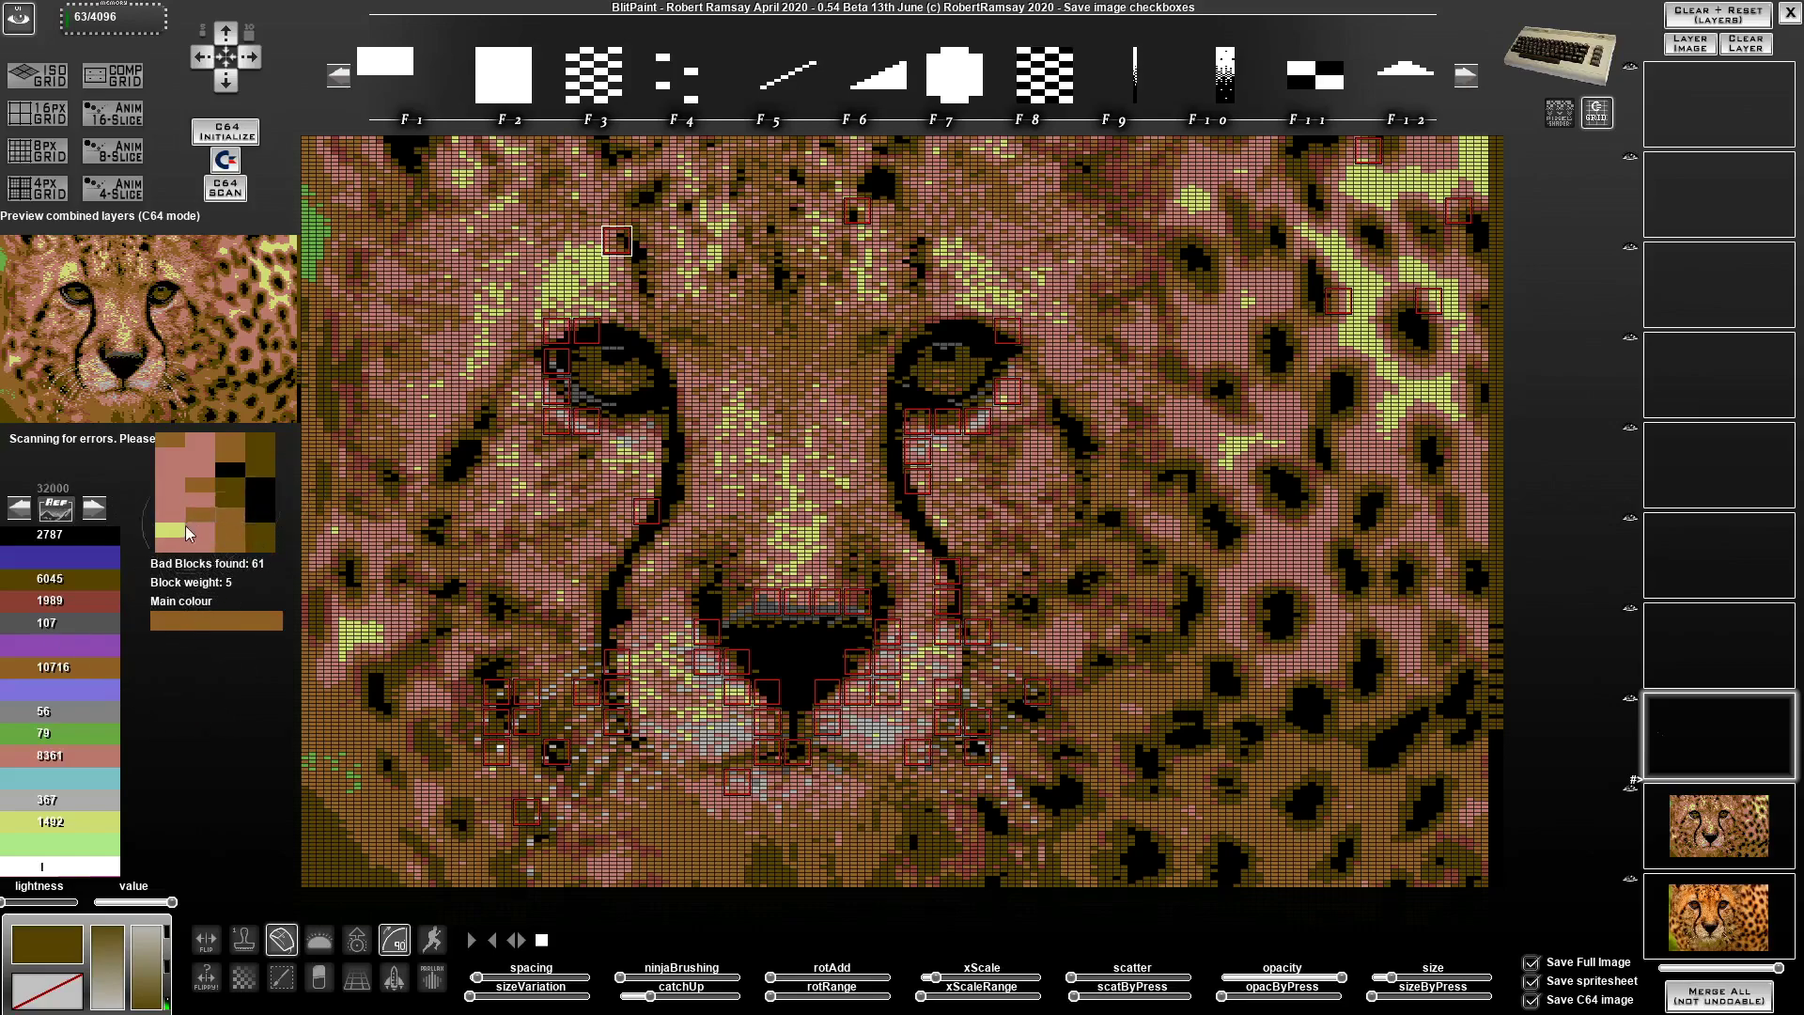
click(110, 756)
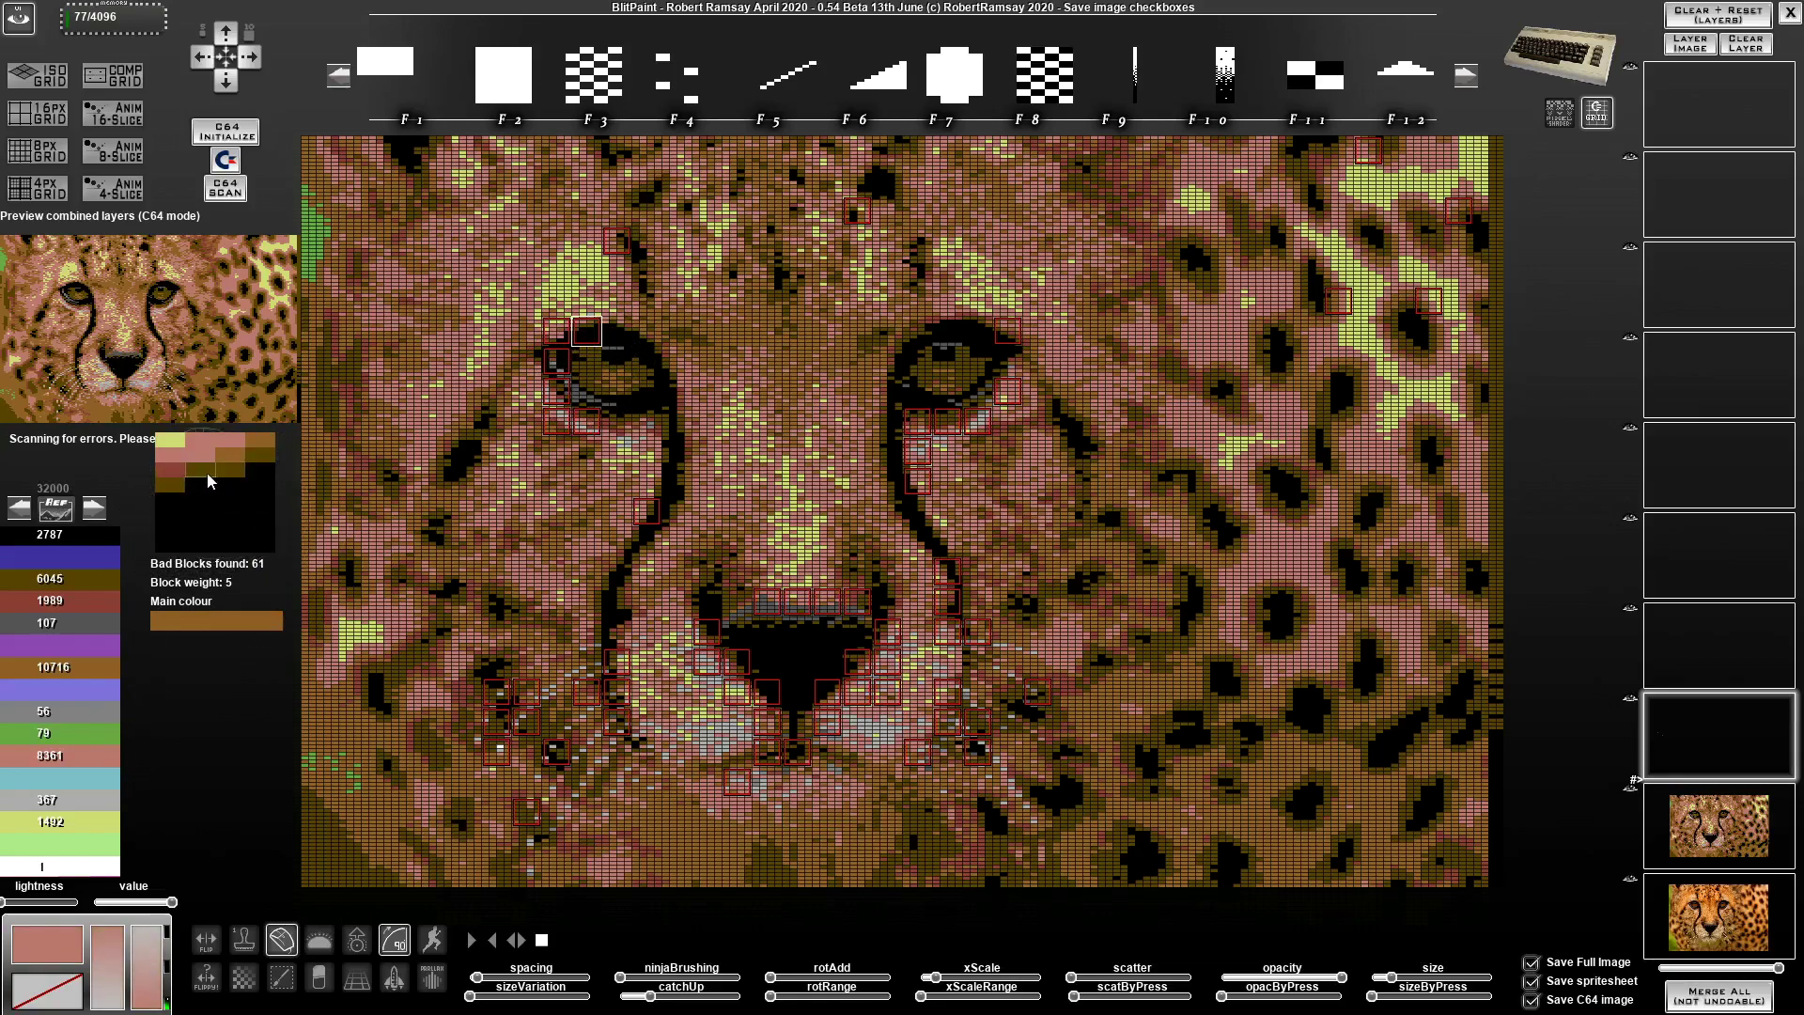
click(113, 667)
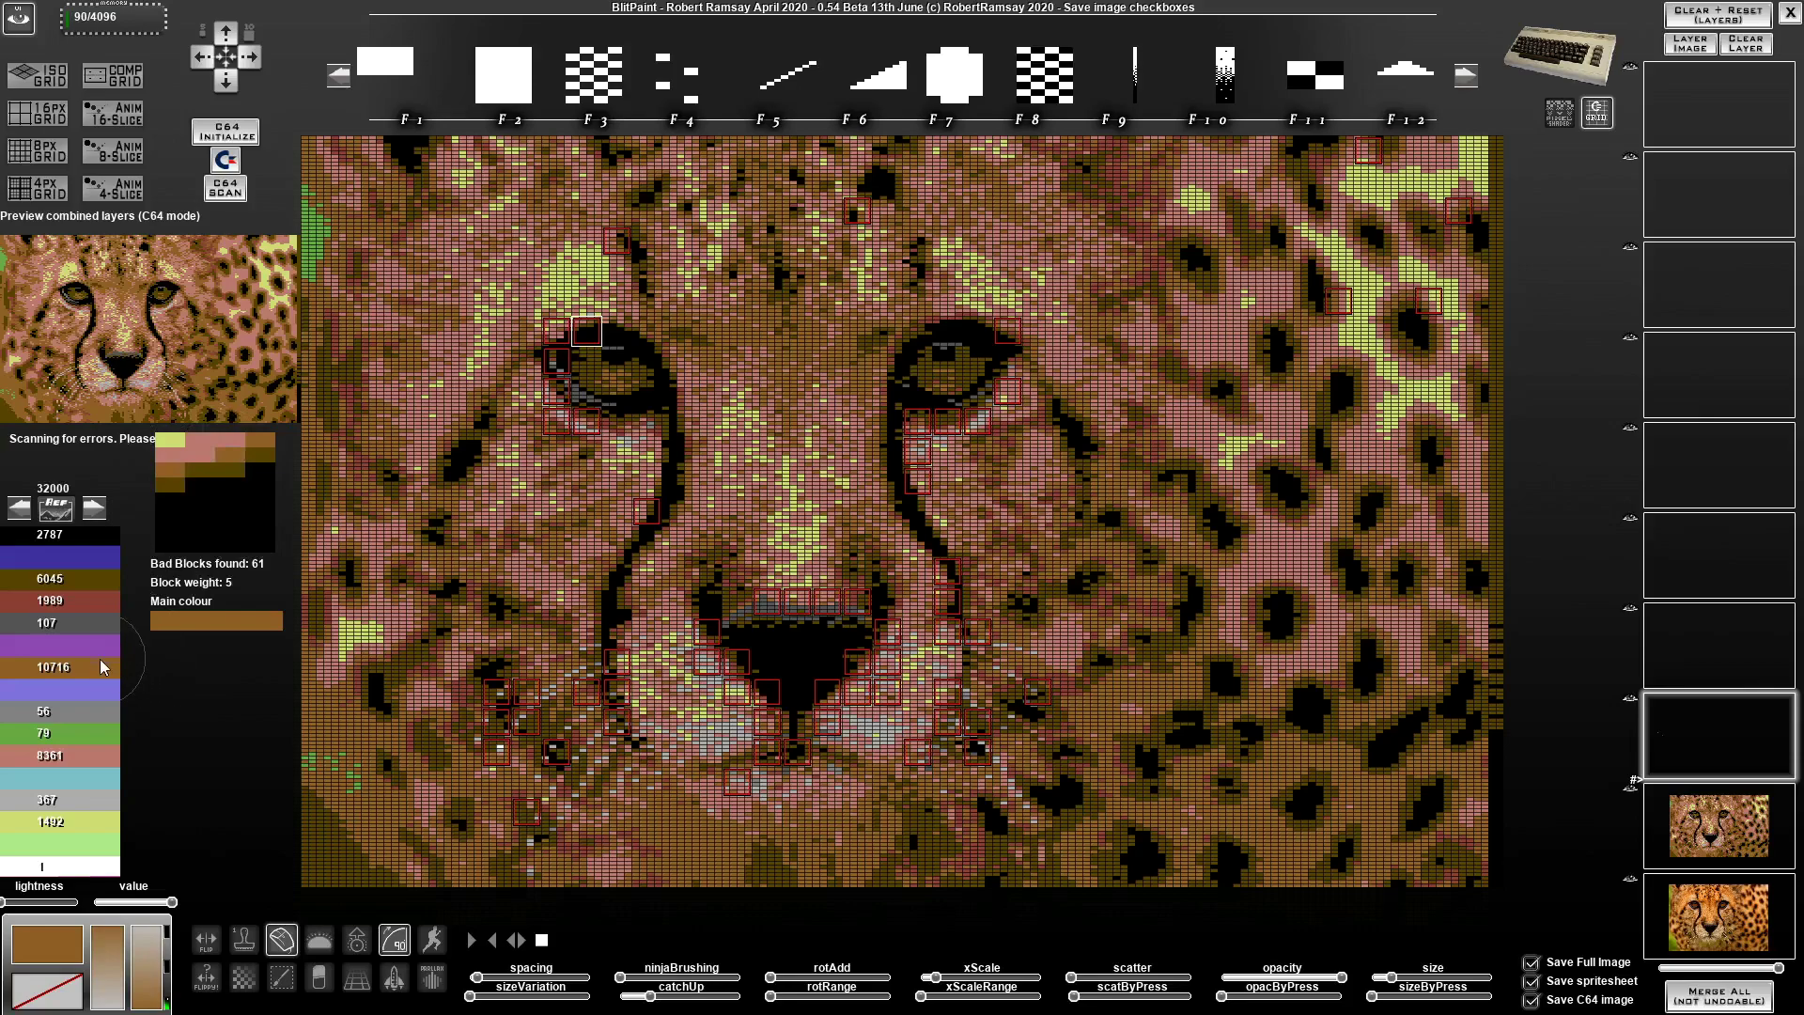
click(99, 757)
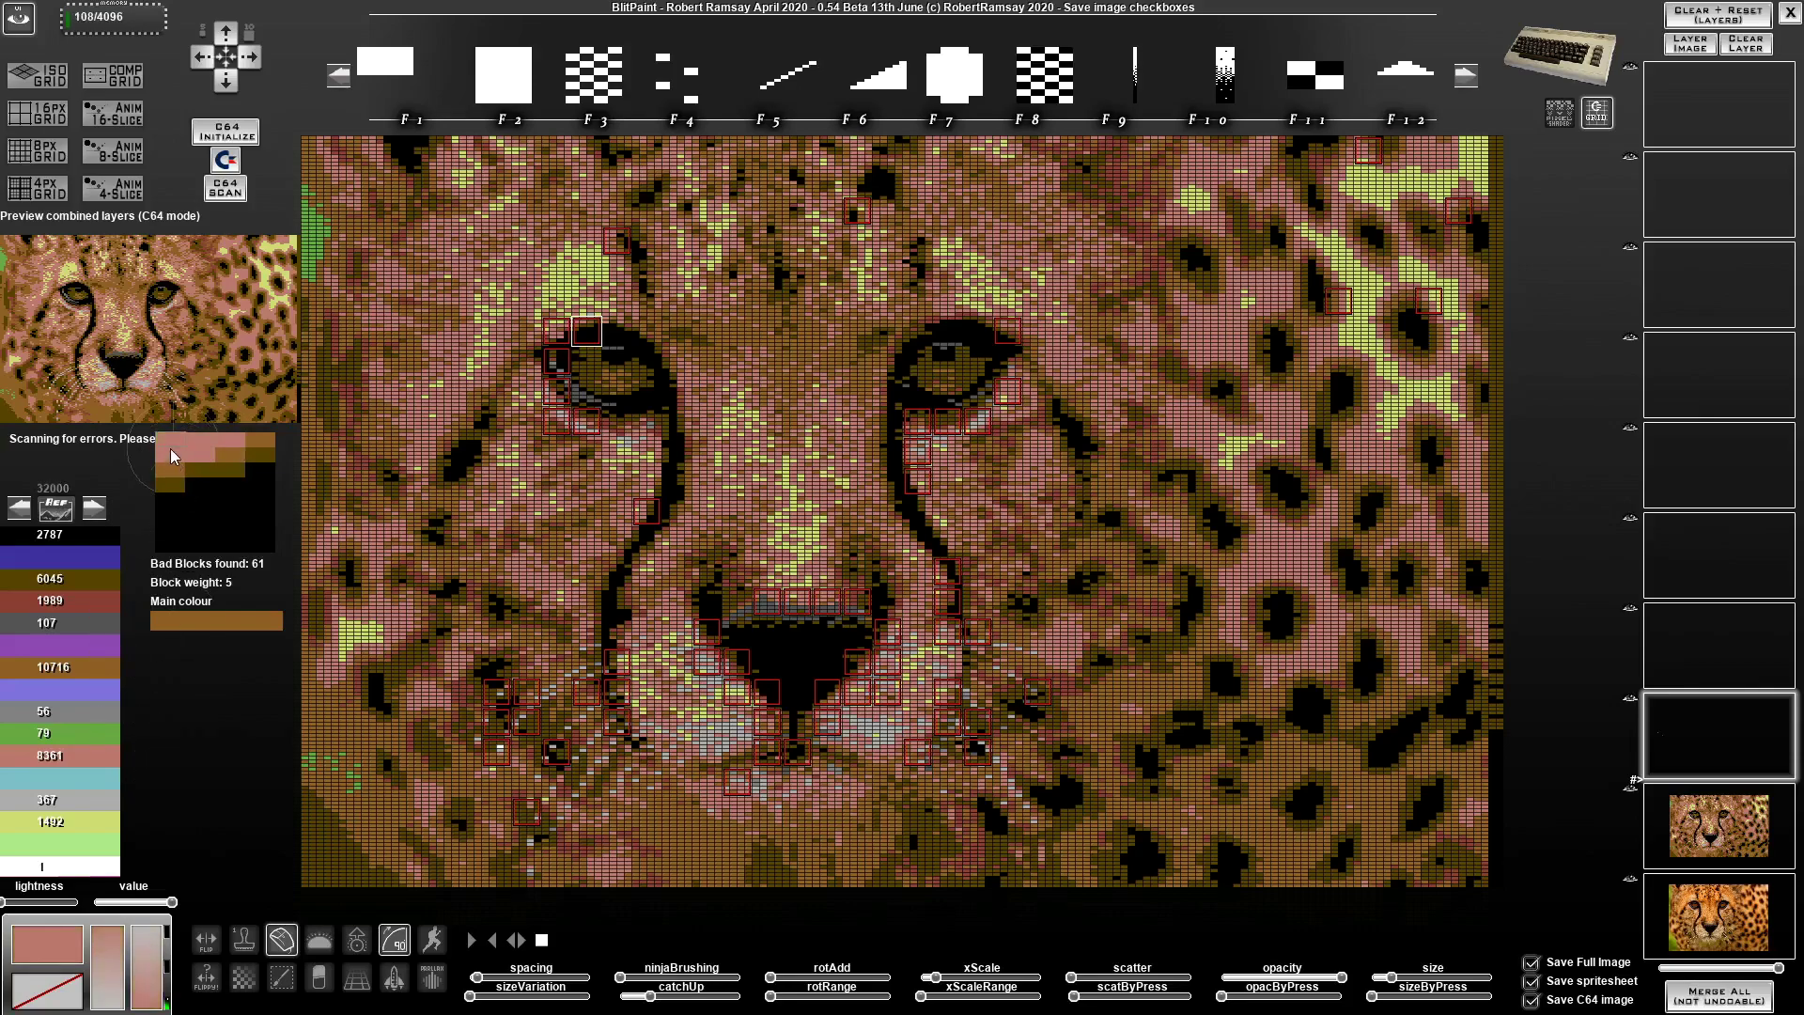
Step: Recolour the excess-colour pixels in the bad blocks at the outer corner of the left-hand eye
click(558, 332)
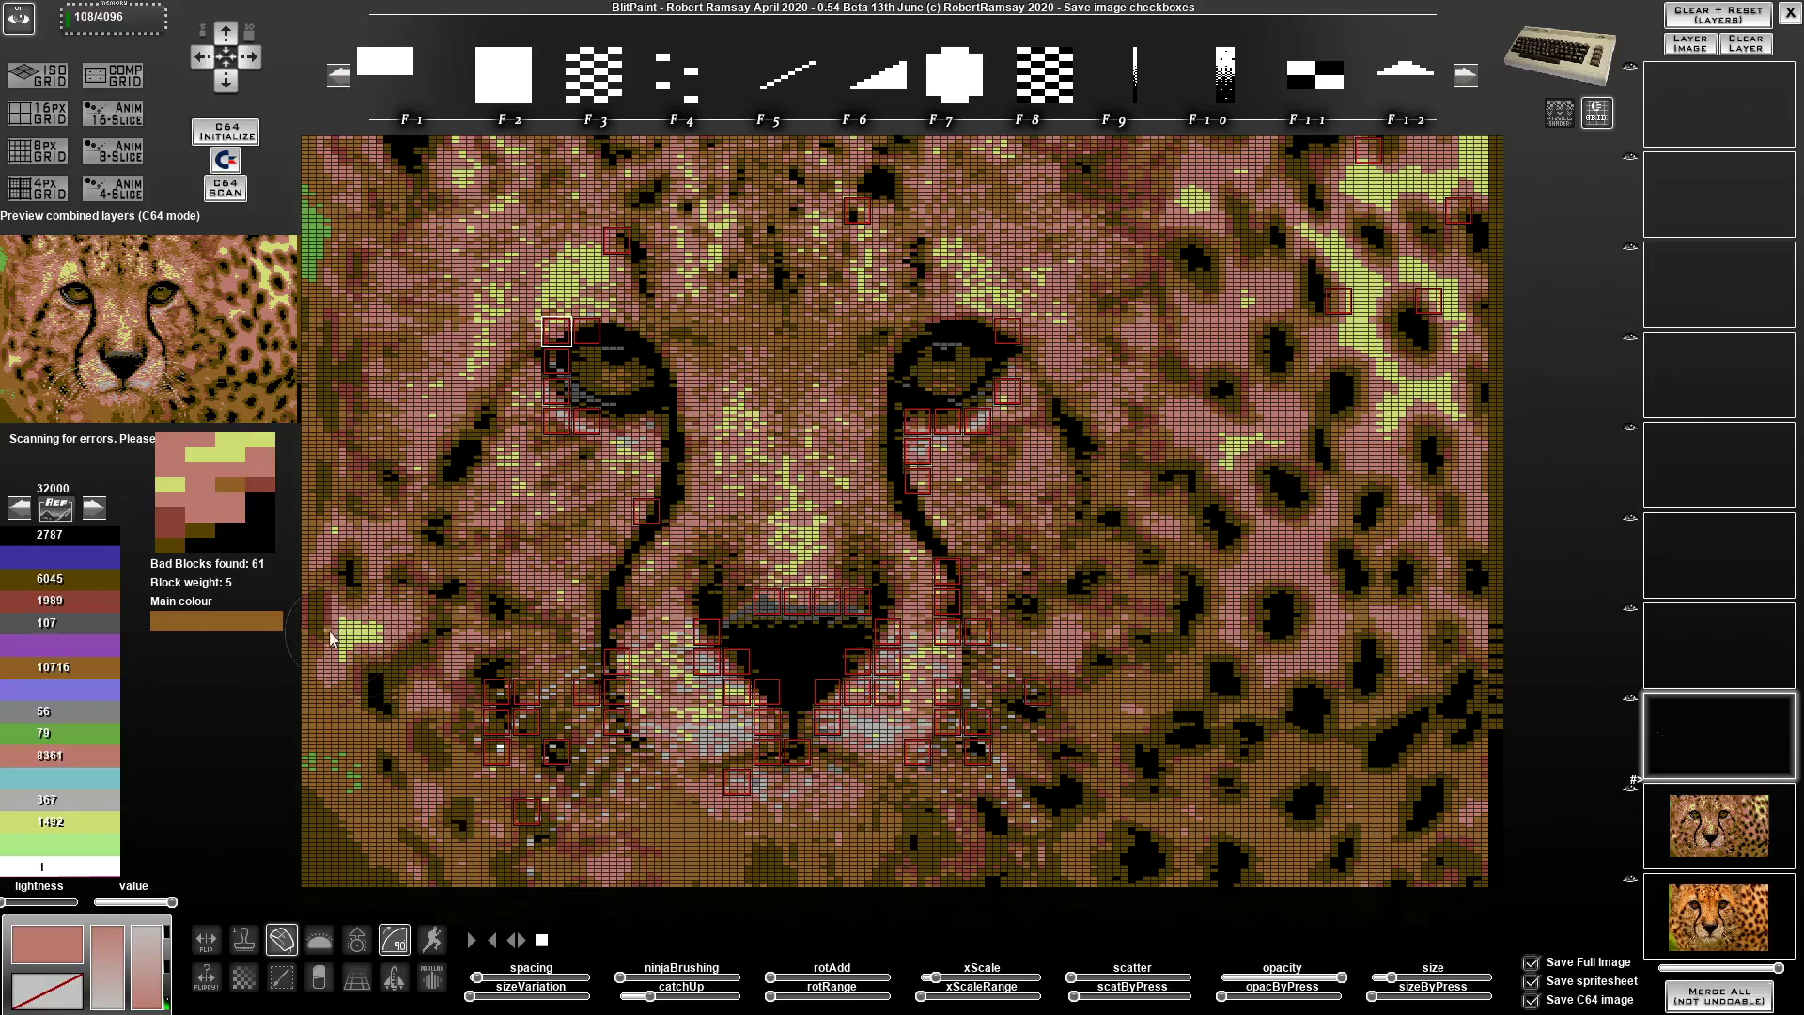
click(193, 470)
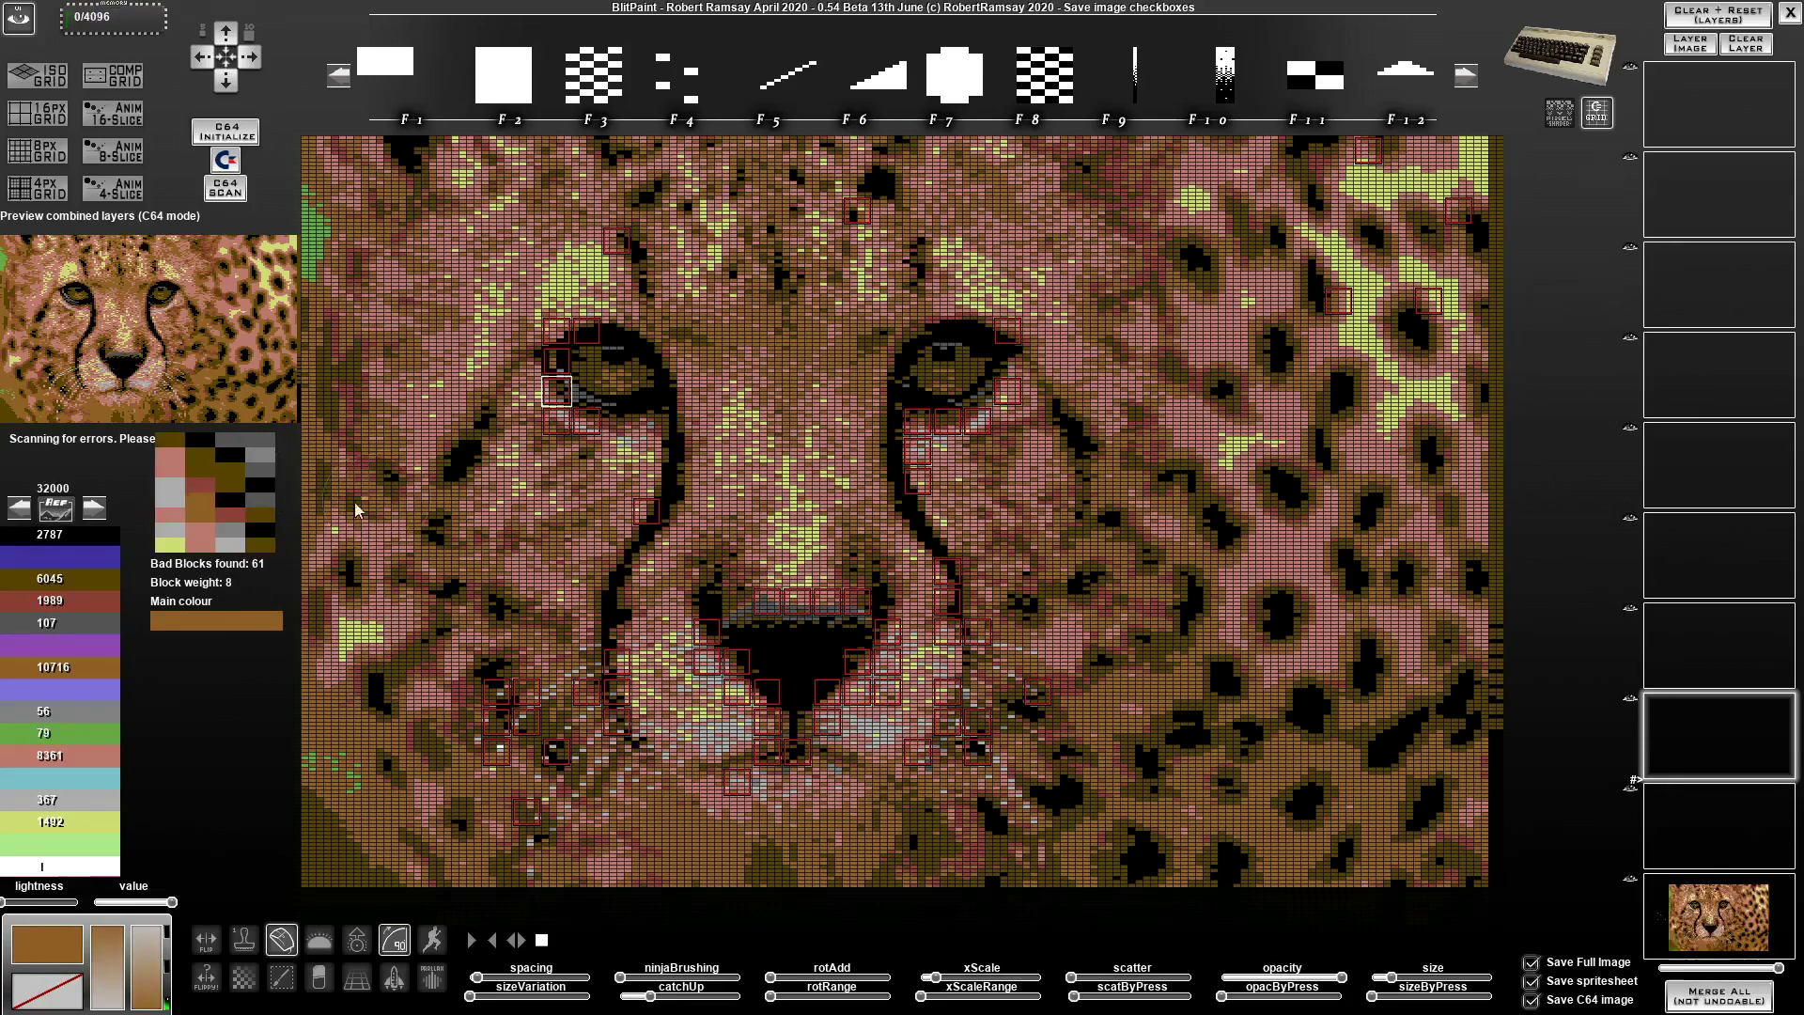
click(266, 538)
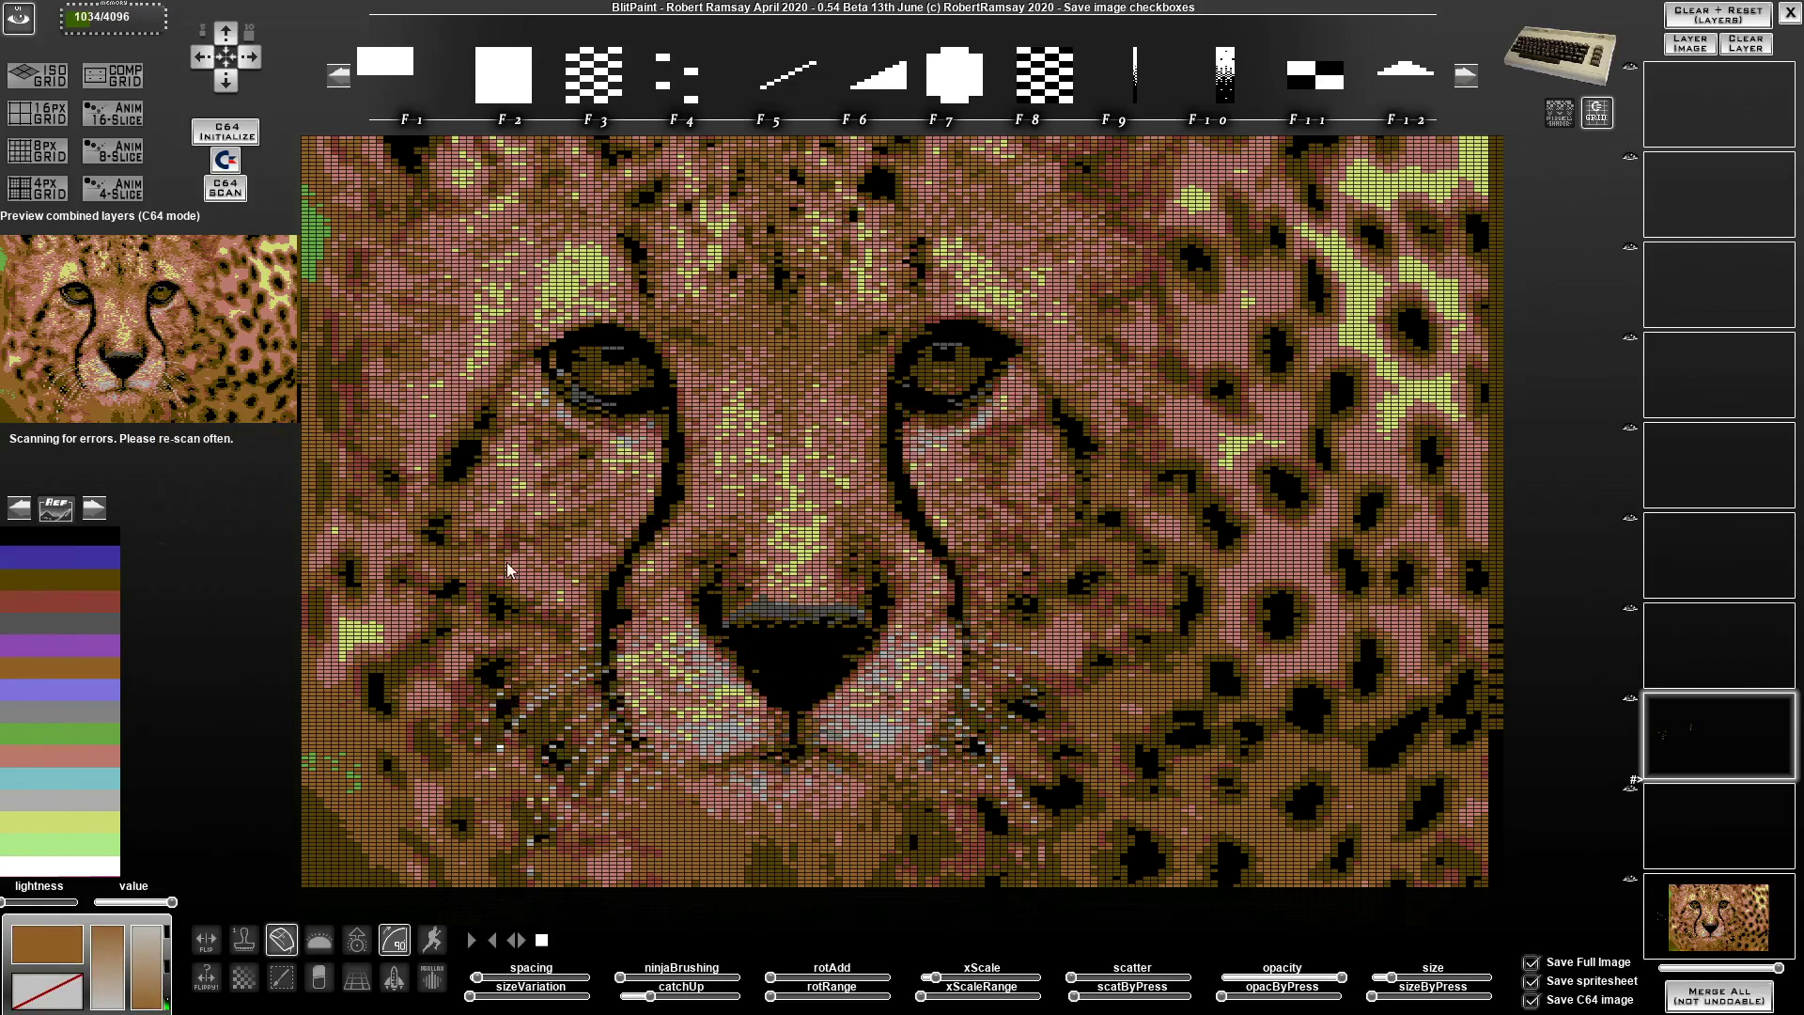
click(266, 537)
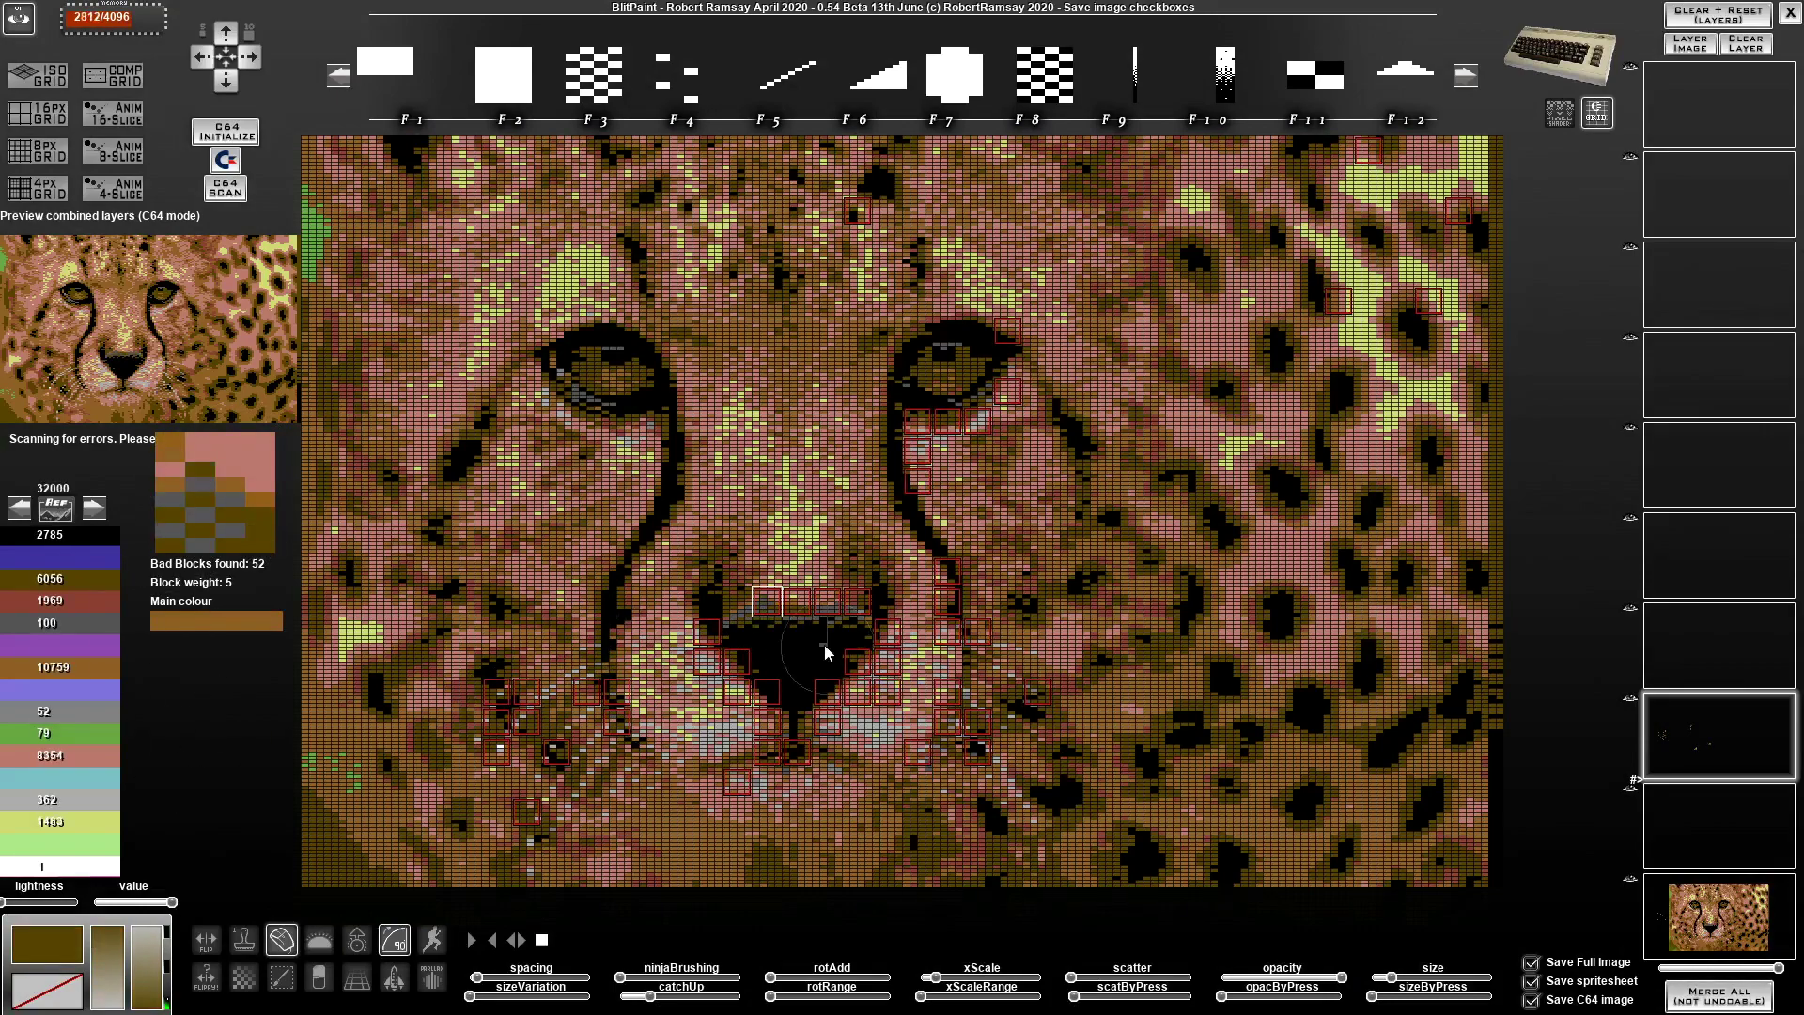
Step: Recolour the surplus pixels in the bad blocks along the top of the nose and below the right-hand eye
click(879, 617)
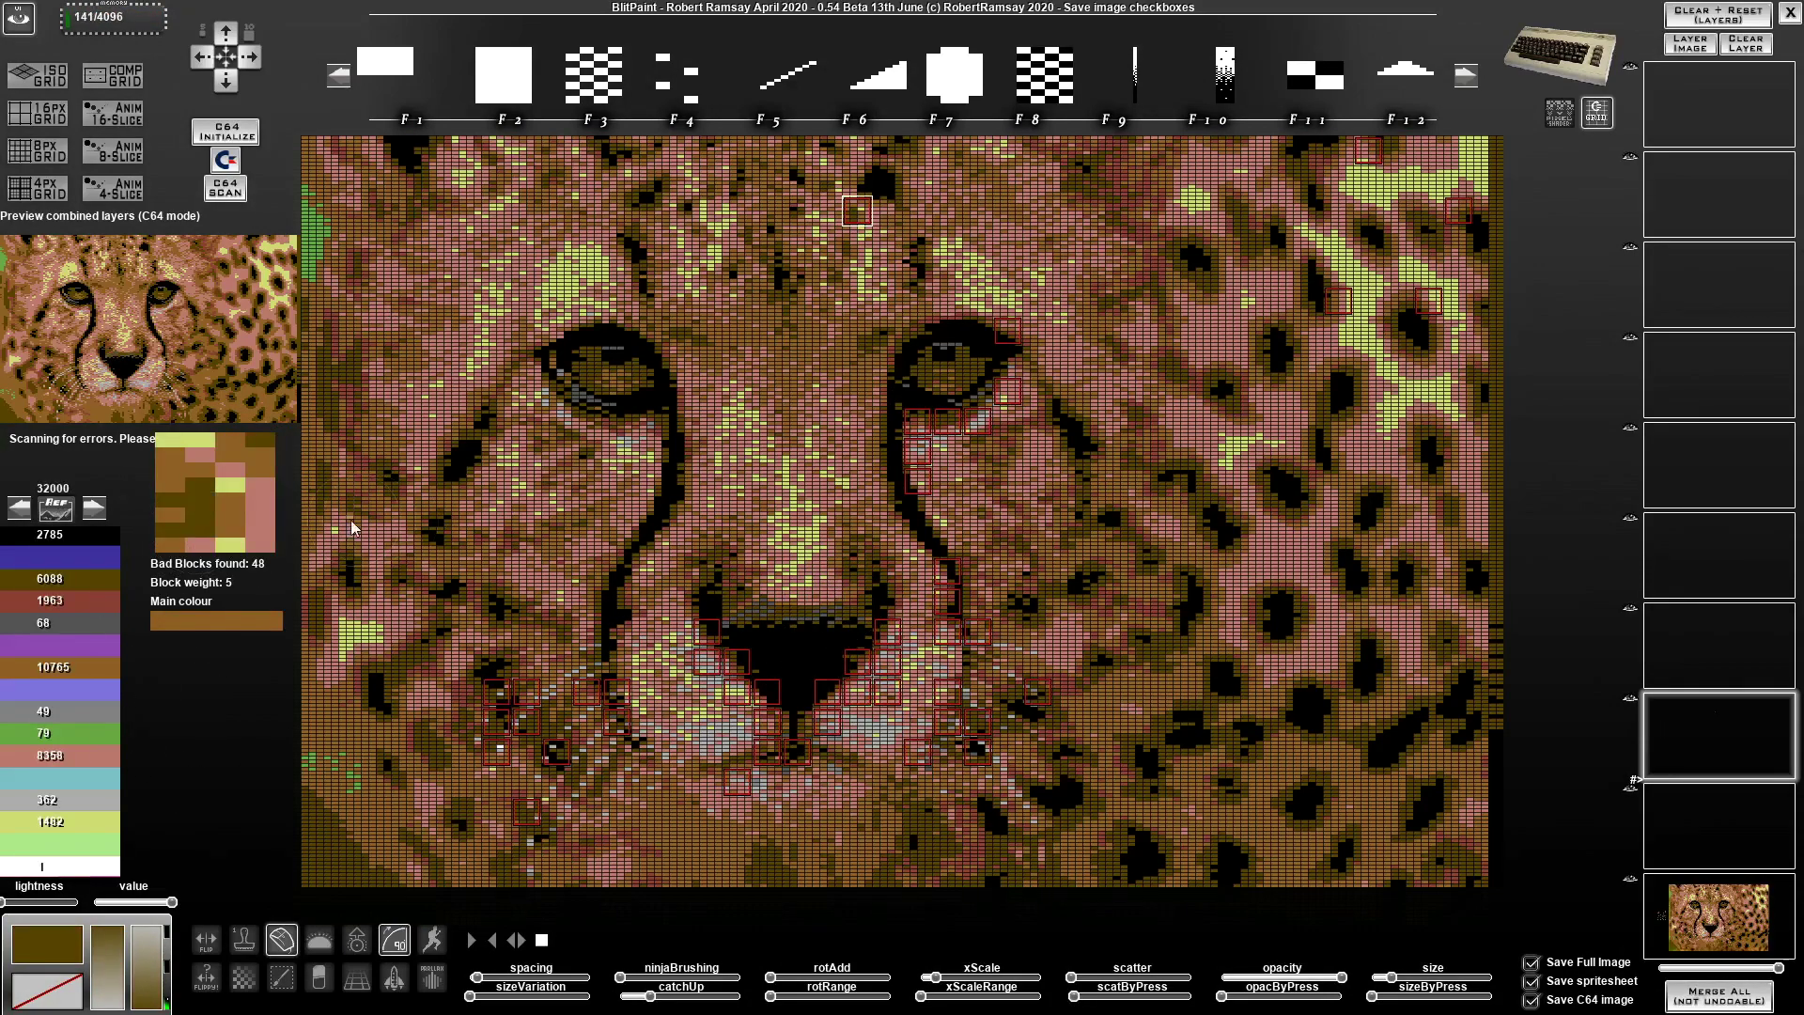
click(1040, 422)
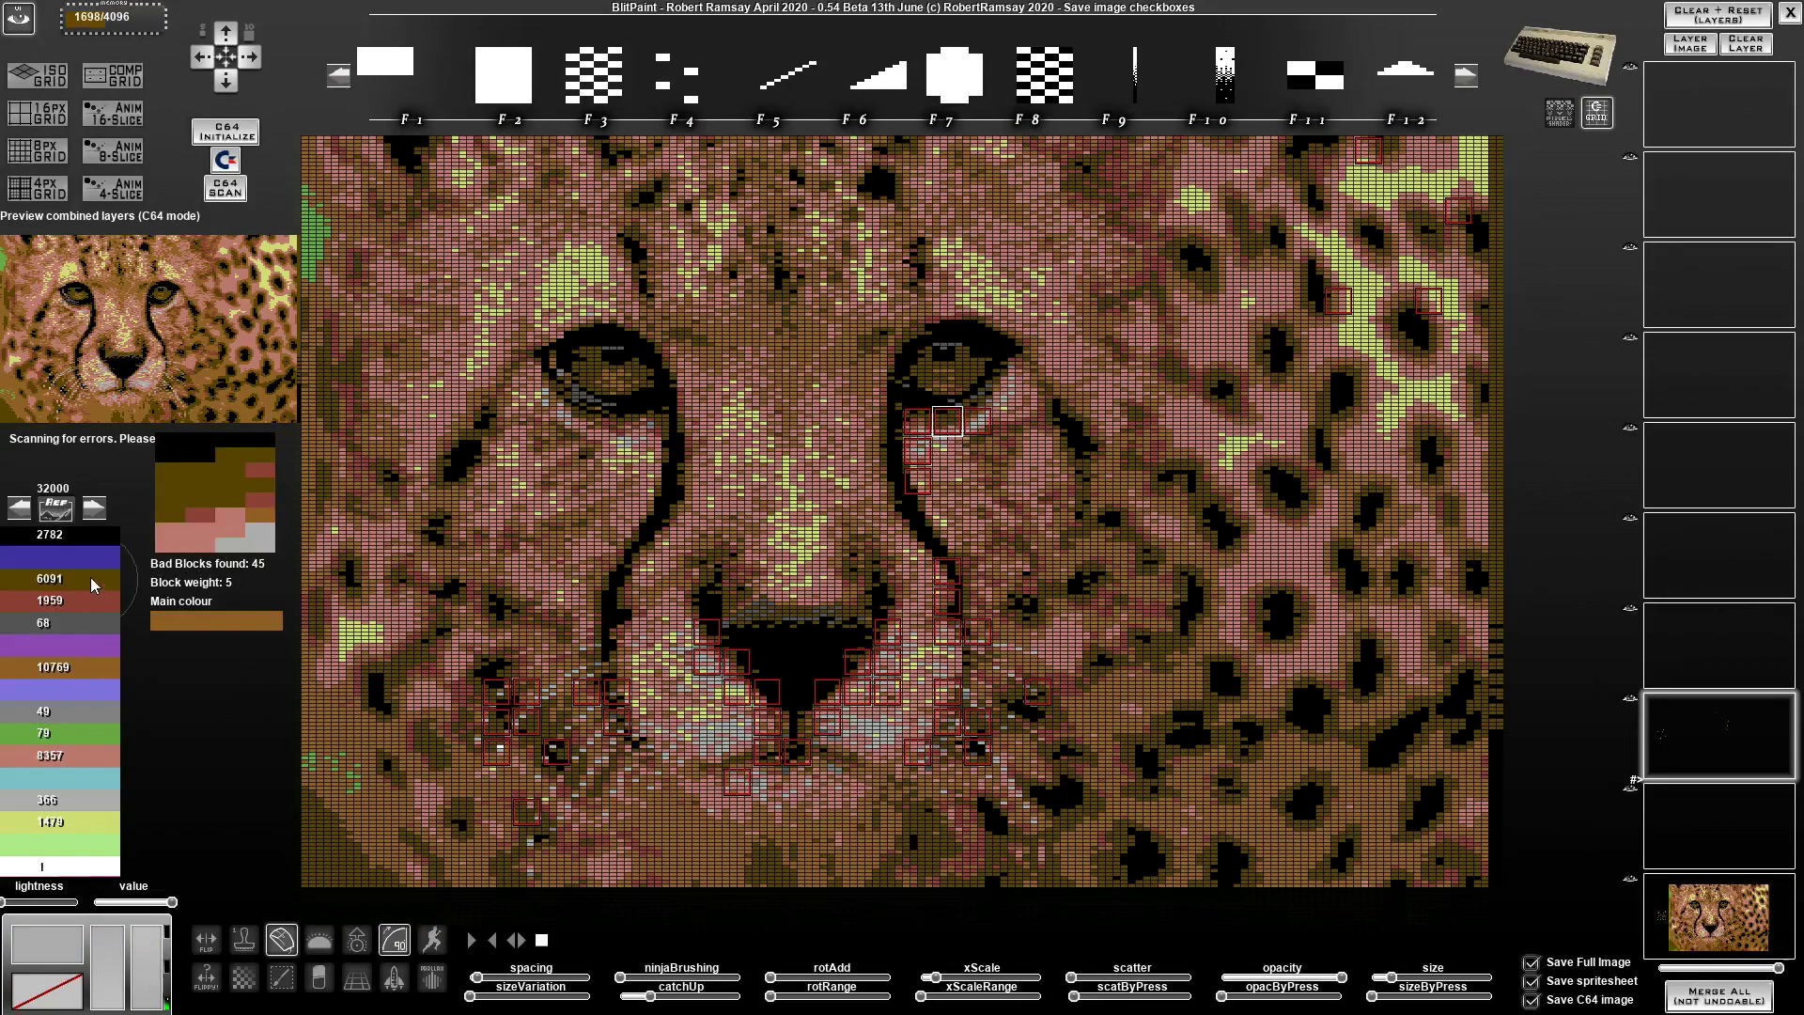
click(227, 554)
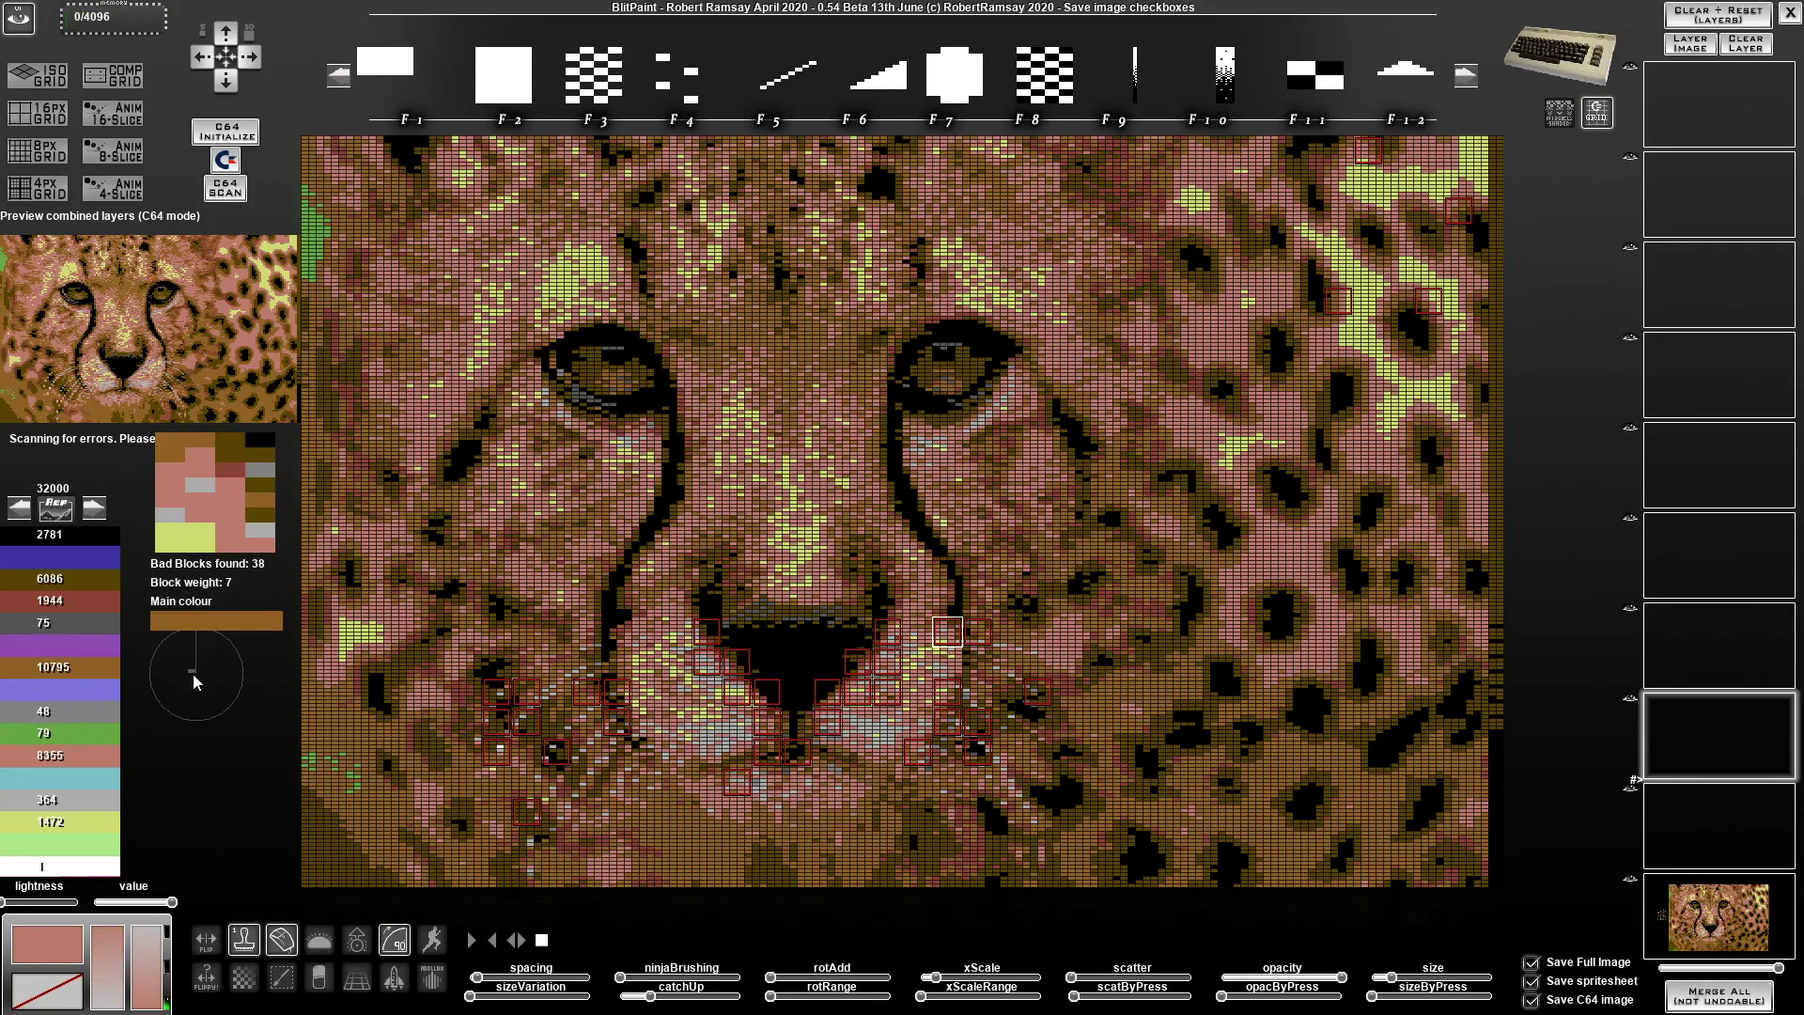
Step: Fill the bare strip along the image's right edge with fur texture and repair the remaining bad blocks around the nose and mouth
mouse_move(1492, 874)
mouse_down()
mouse_move(1490, 471)
mouse_move(1441, 324)
mouse_up()
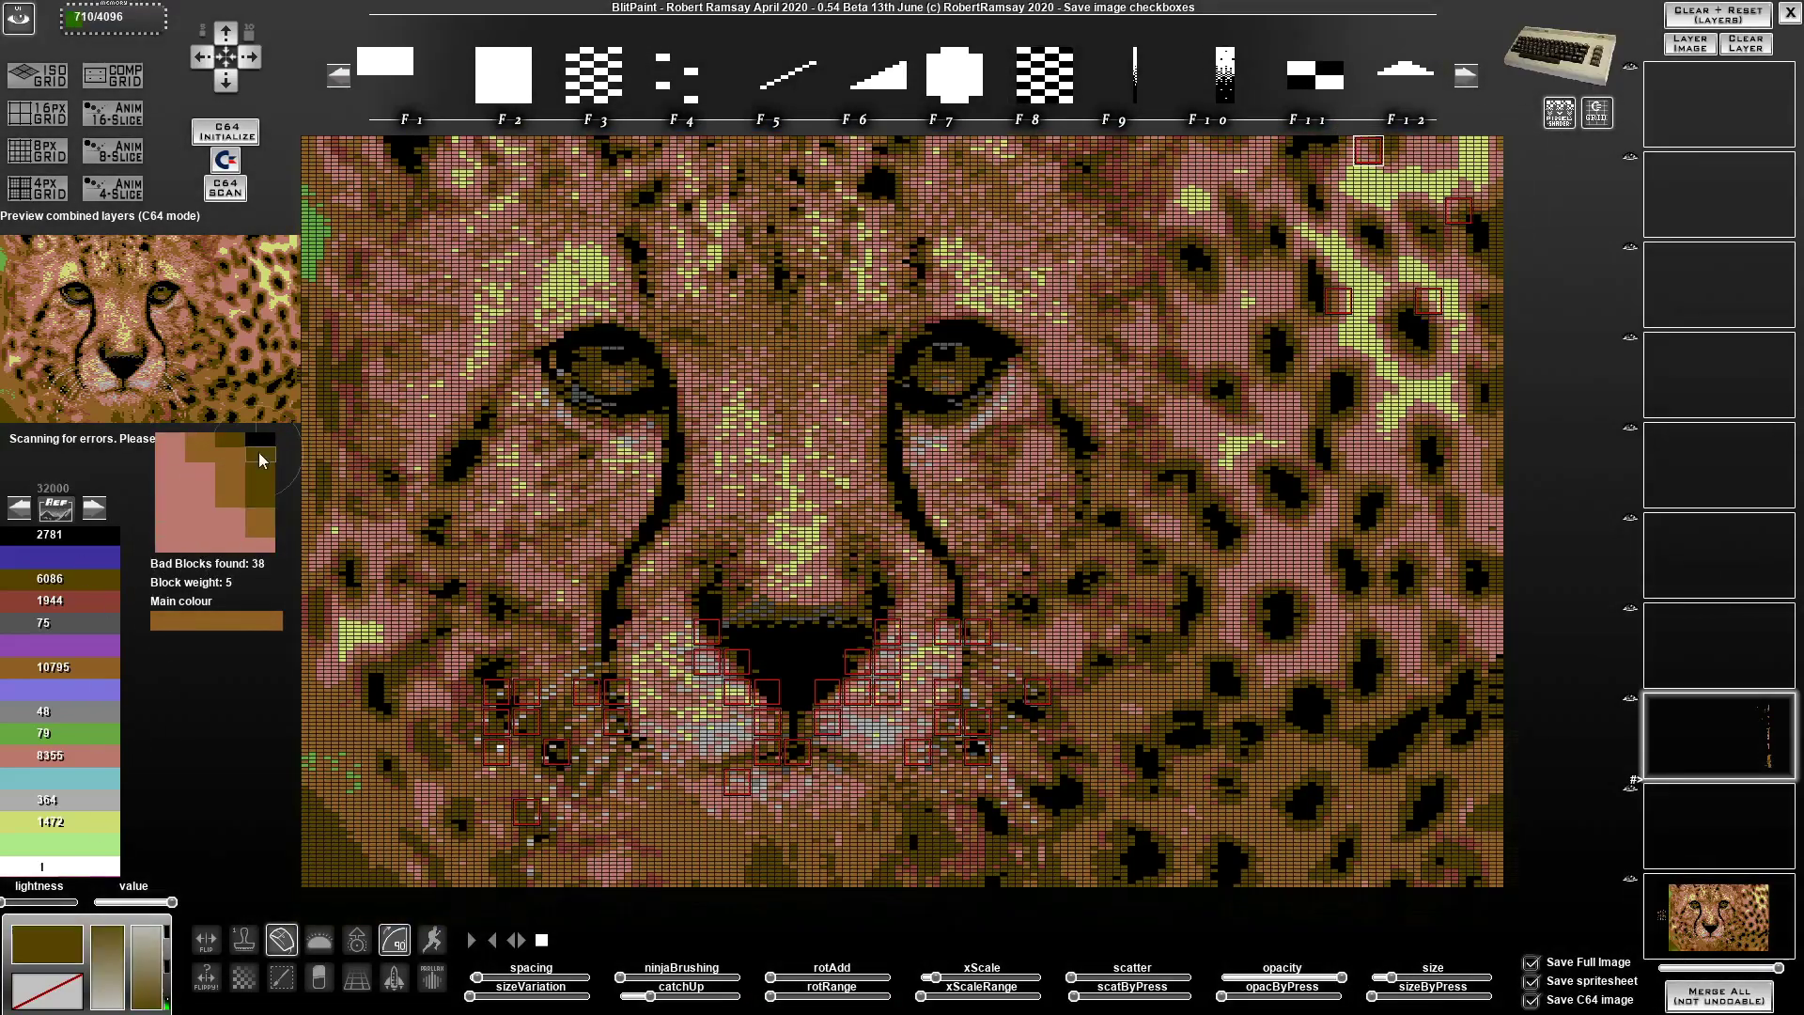
drag(738, 658, 706, 631)
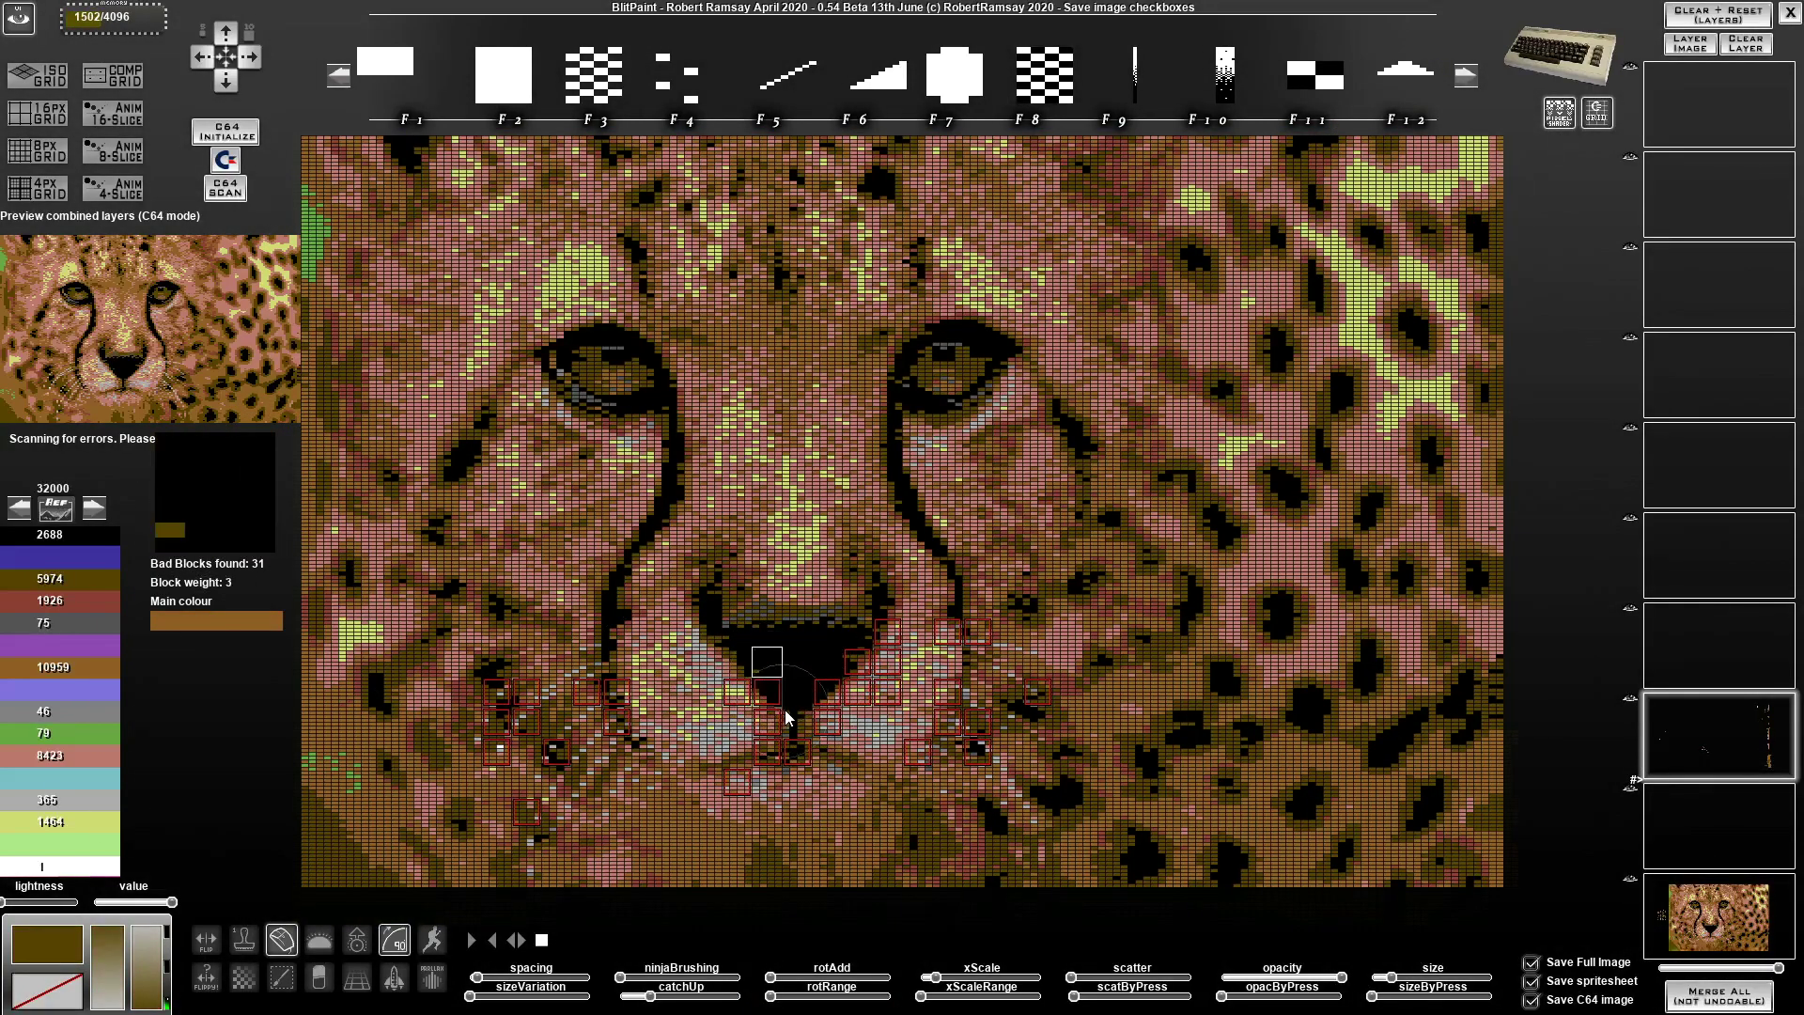
click(91, 661)
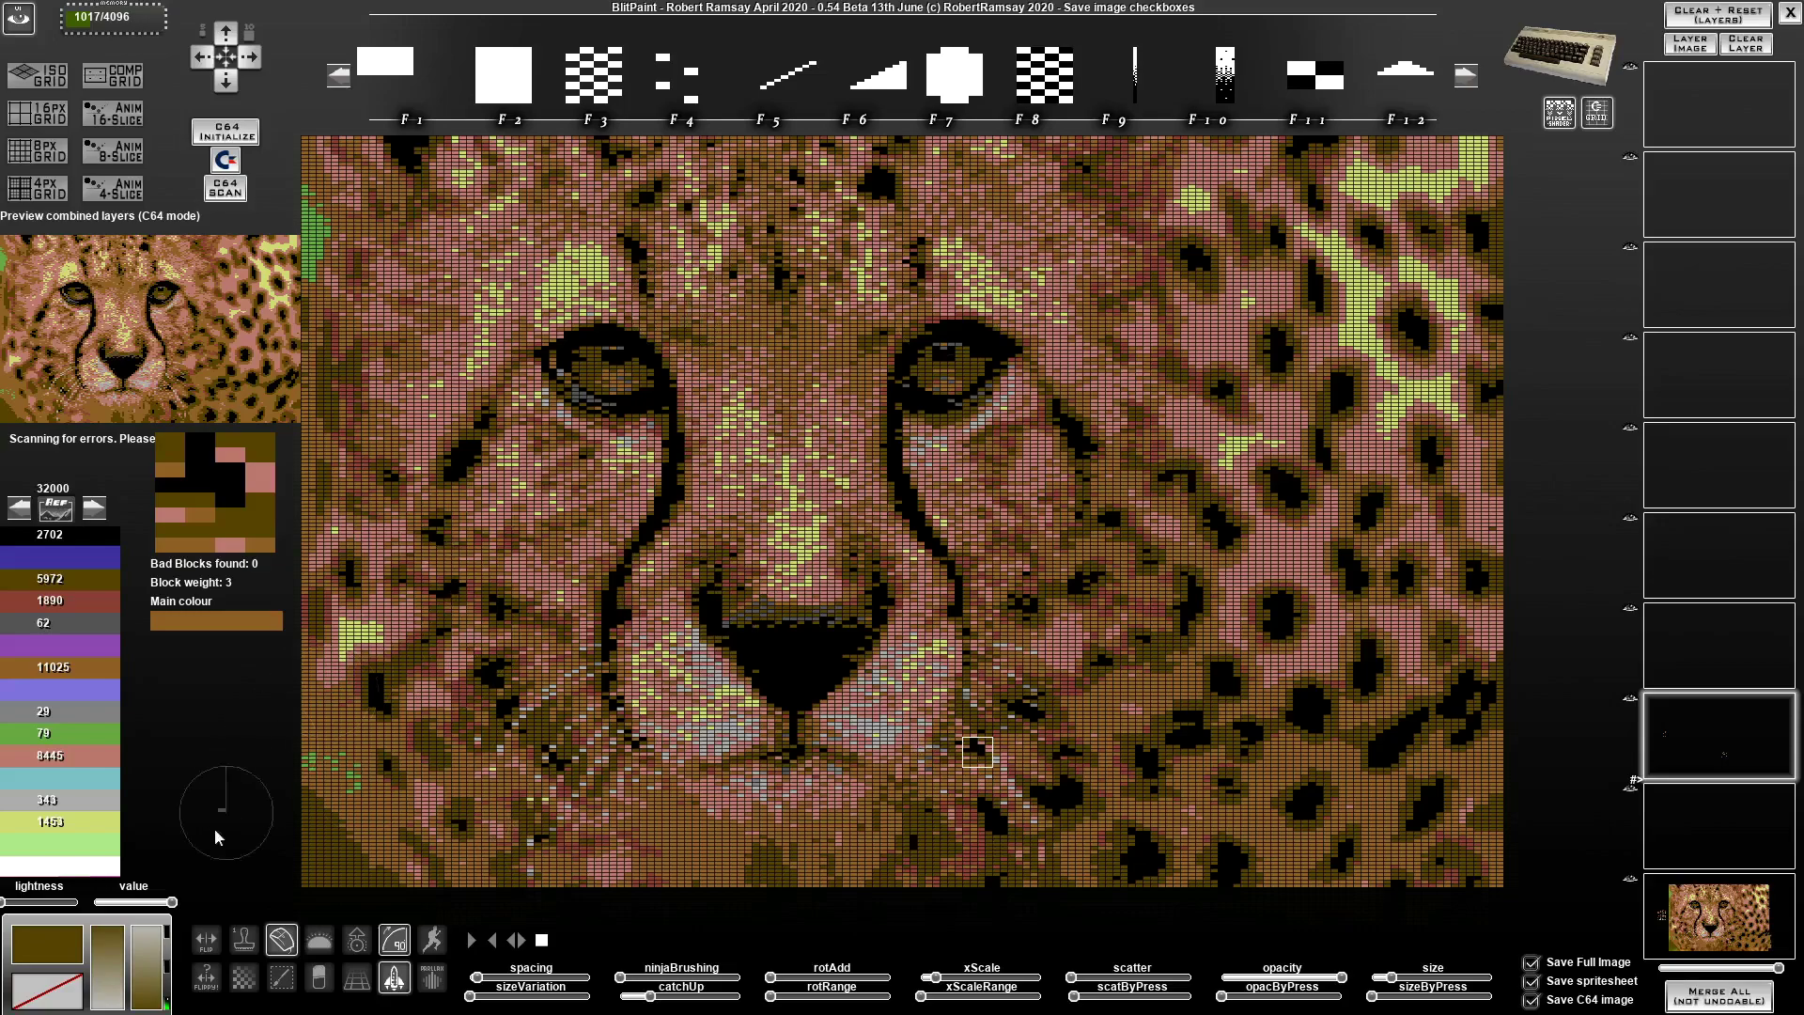
Step: Dither light yellow with light red over the nose bridge, the areas around the eyes and the cheeks
click(94, 831)
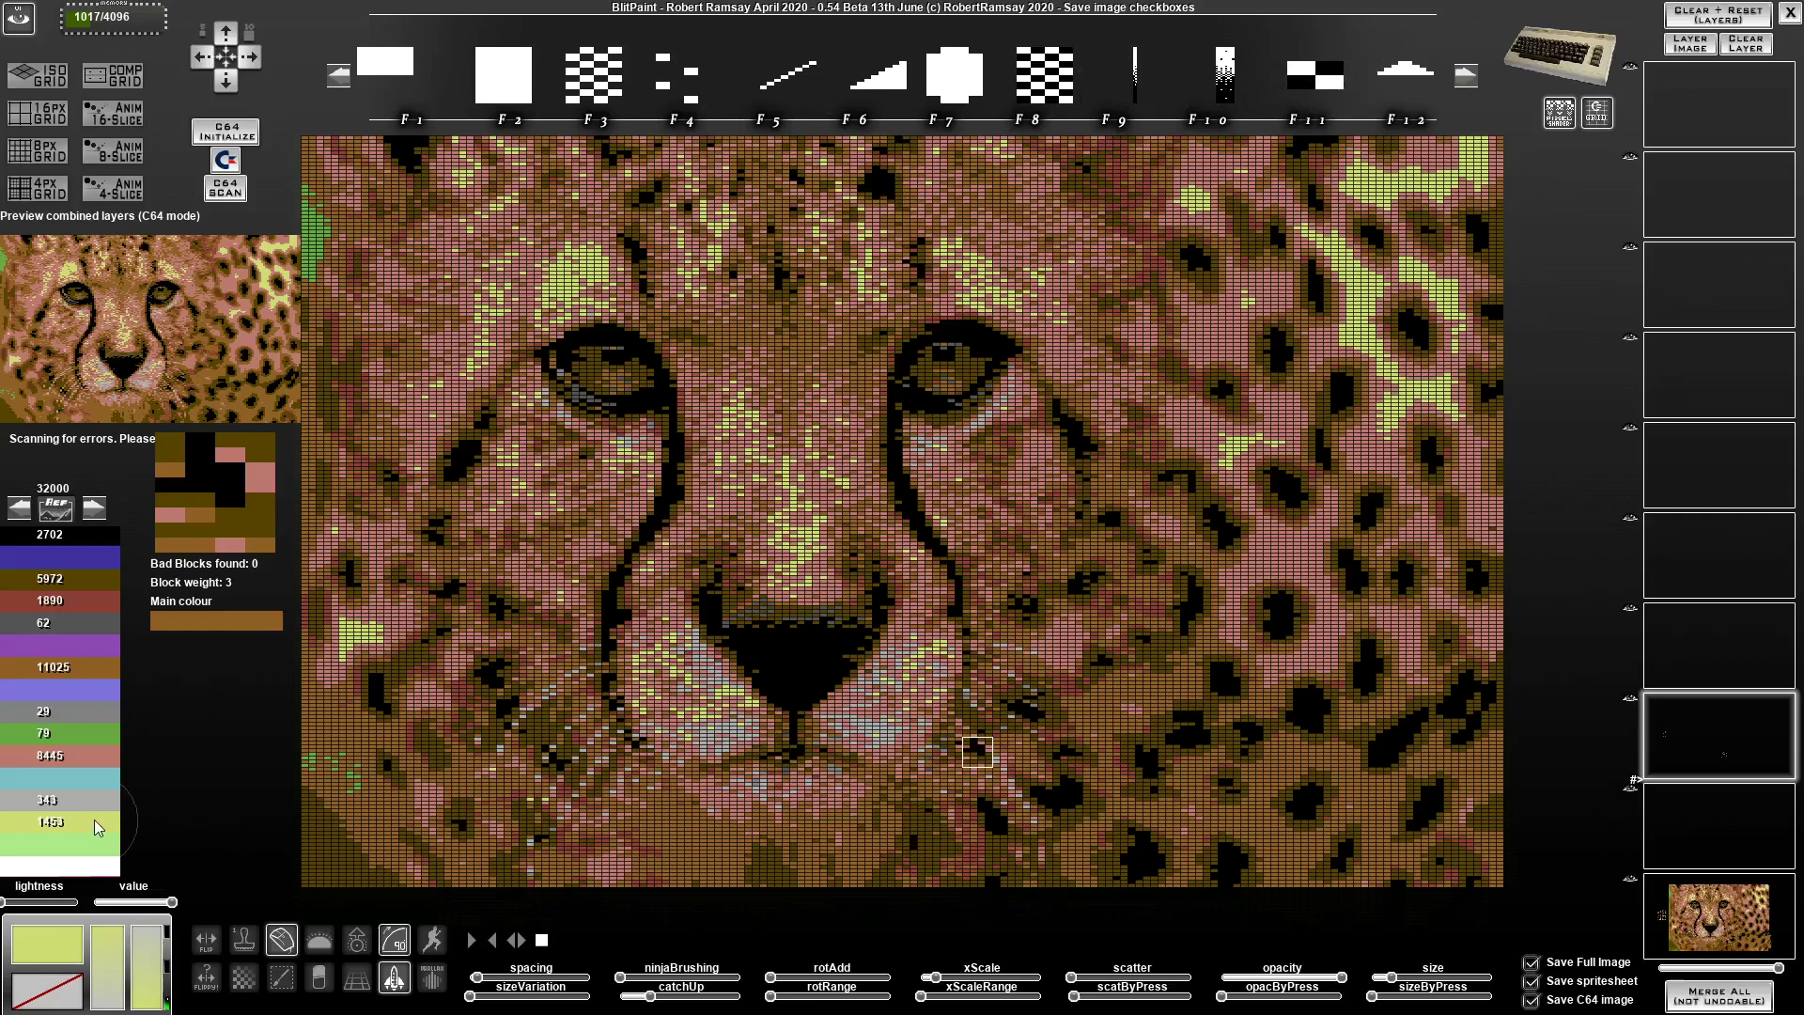
right_click(99, 759)
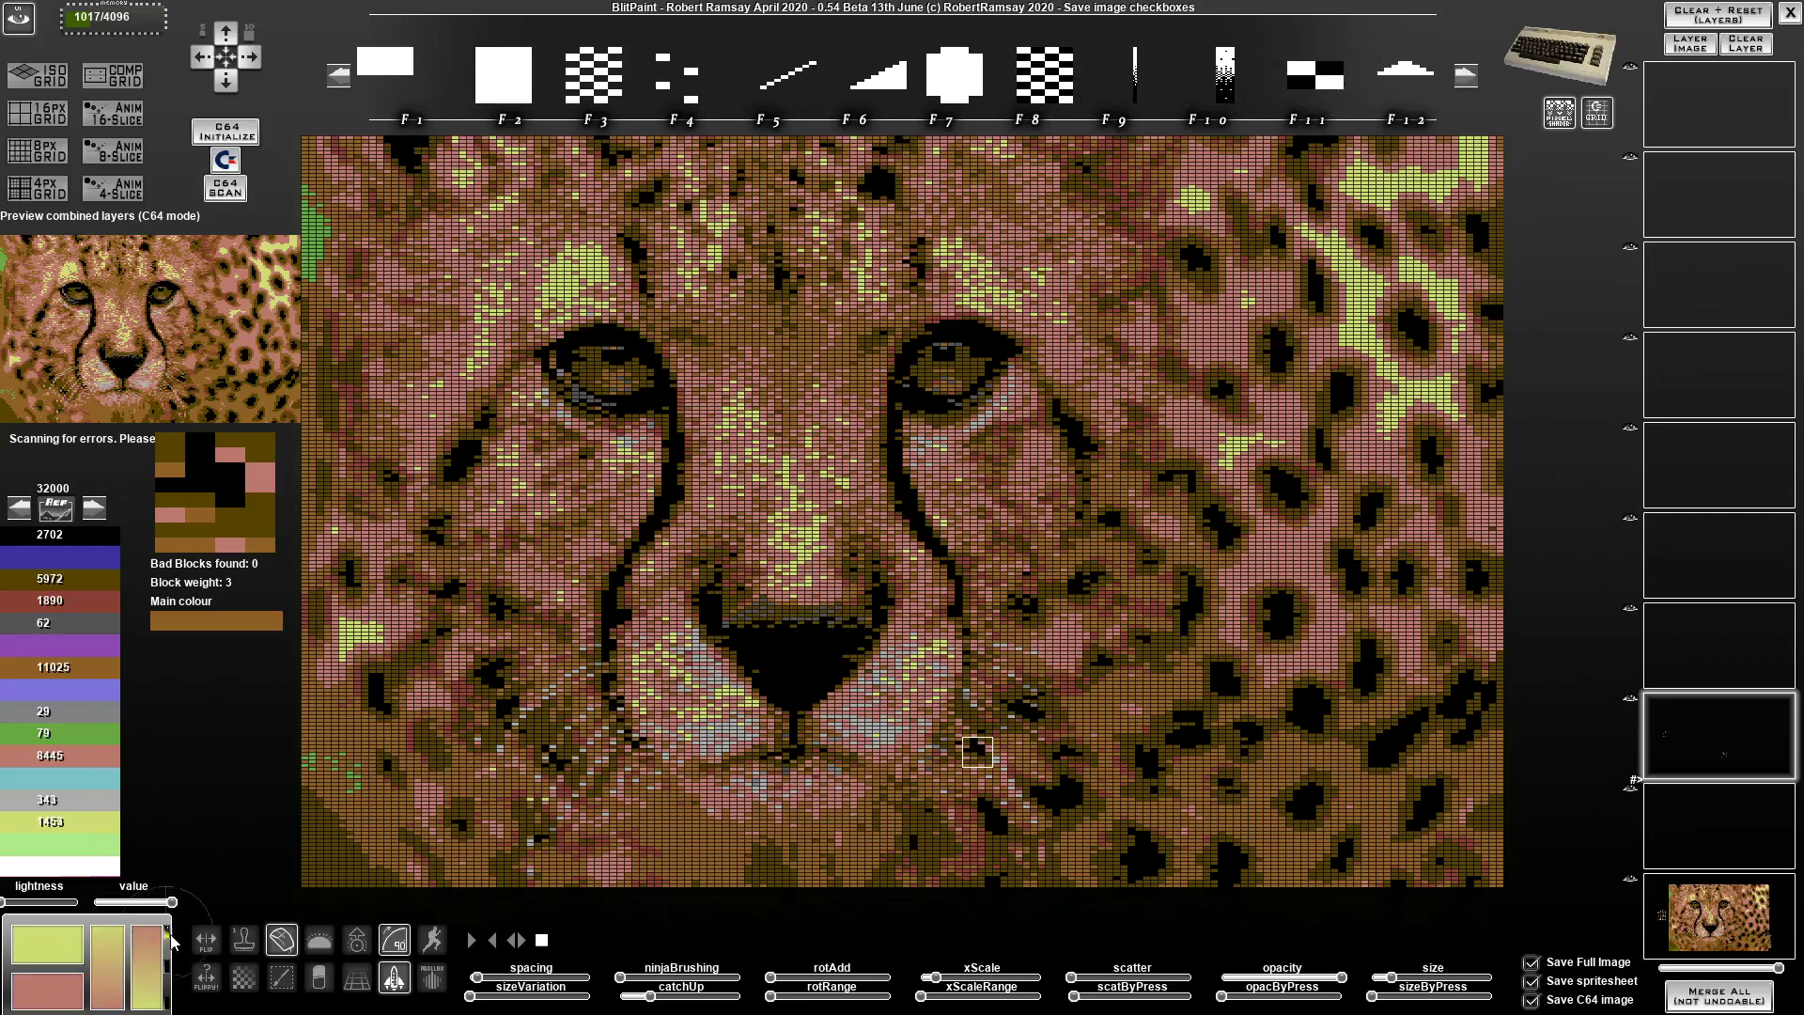
click(820, 598)
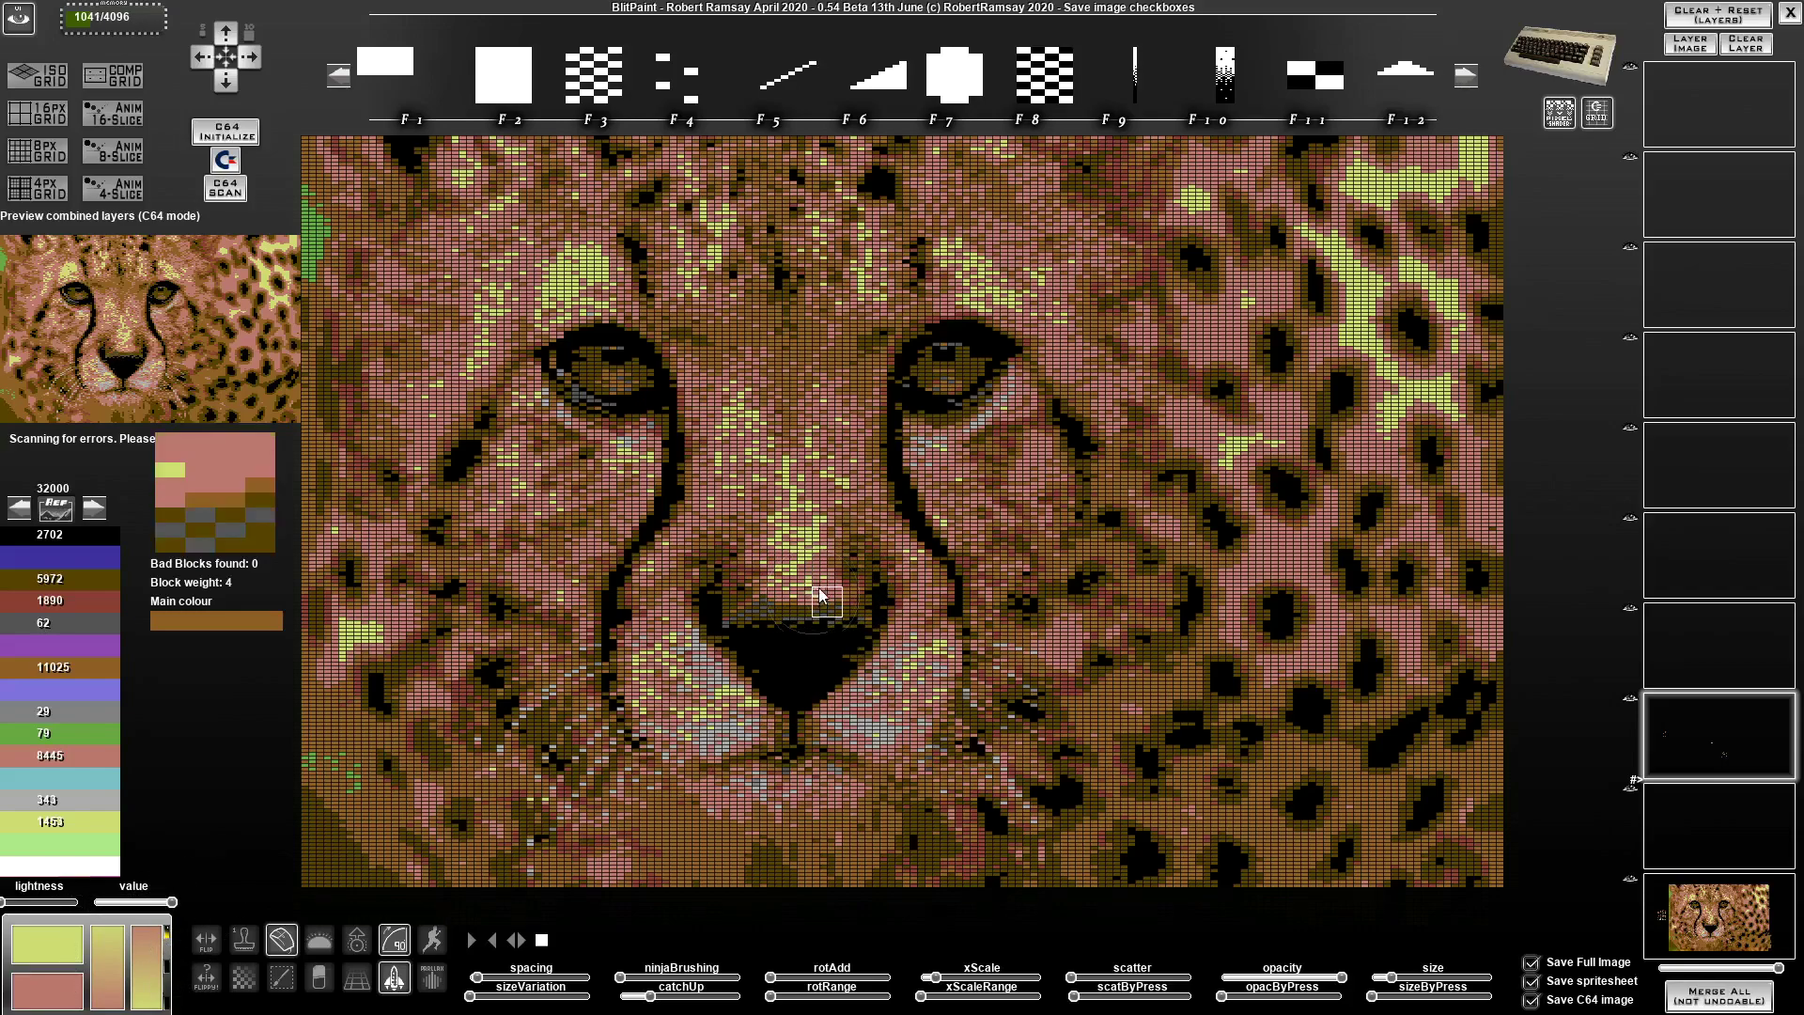
click(823, 595)
drag(804, 601, 808, 479)
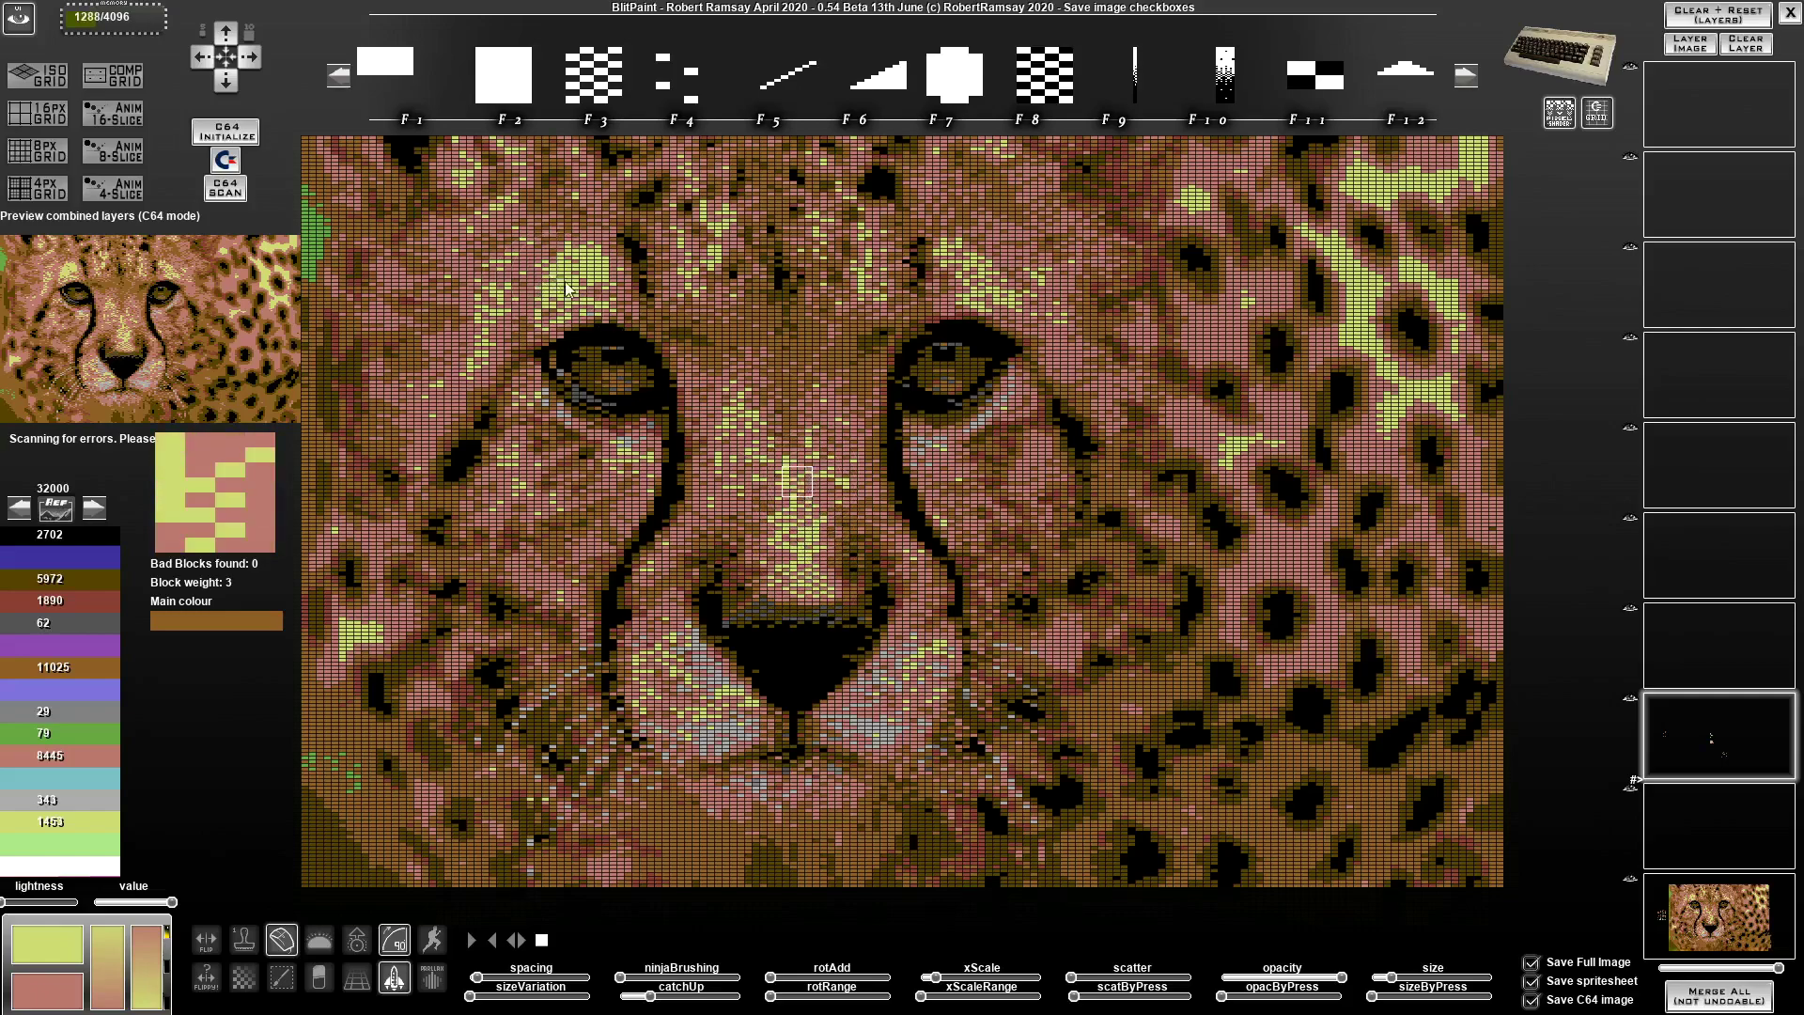
mouse_move(609, 284)
mouse_down()
mouse_move(508, 323)
mouse_move(467, 369)
mouse_move(667, 407)
mouse_up()
mouse_move(1056, 327)
mouse_down()
mouse_move(1039, 322)
mouse_move(1070, 353)
mouse_move(1212, 362)
mouse_move(1217, 339)
mouse_move(1190, 429)
mouse_move(1269, 592)
mouse_move(1272, 535)
mouse_move(971, 637)
mouse_move(364, 632)
mouse_move(409, 465)
mouse_move(460, 451)
mouse_move(498, 479)
mouse_move(545, 471)
mouse_up()
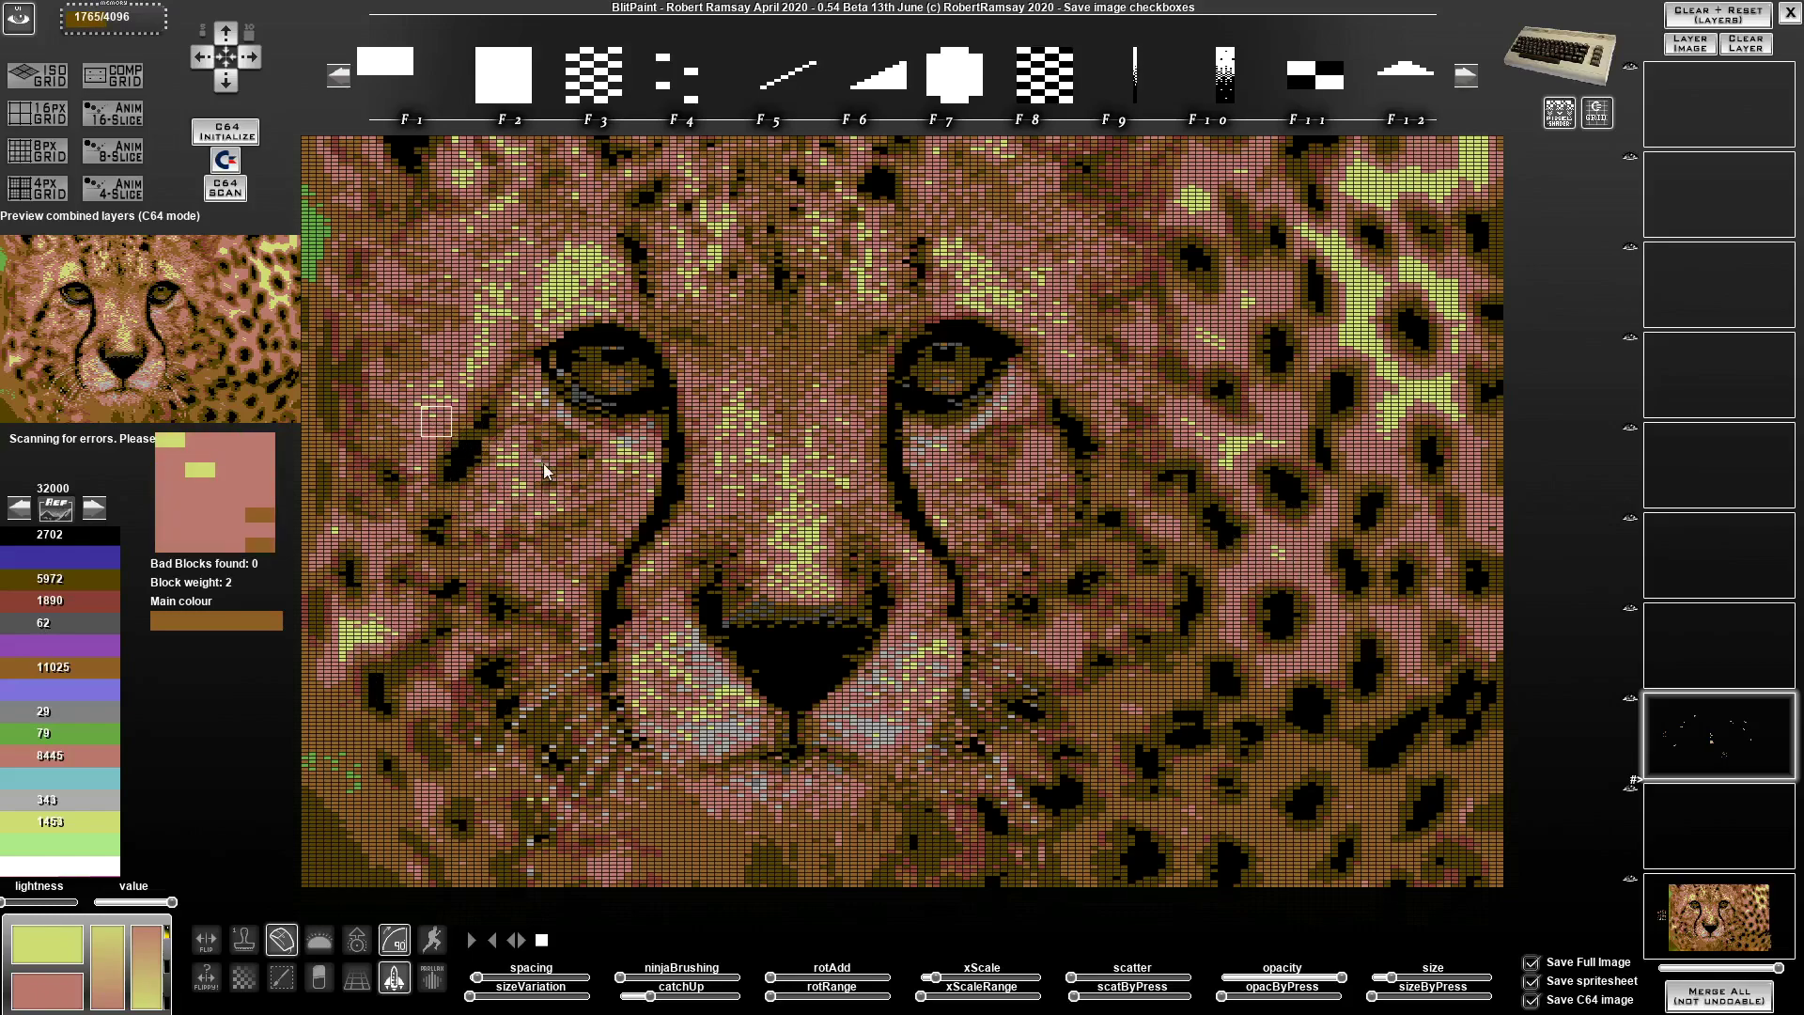
Step: Repair the bad block above the nose by recolouring its dark grey pixels brown and a light yellow pixel light red, and rescan the image
click(228, 193)
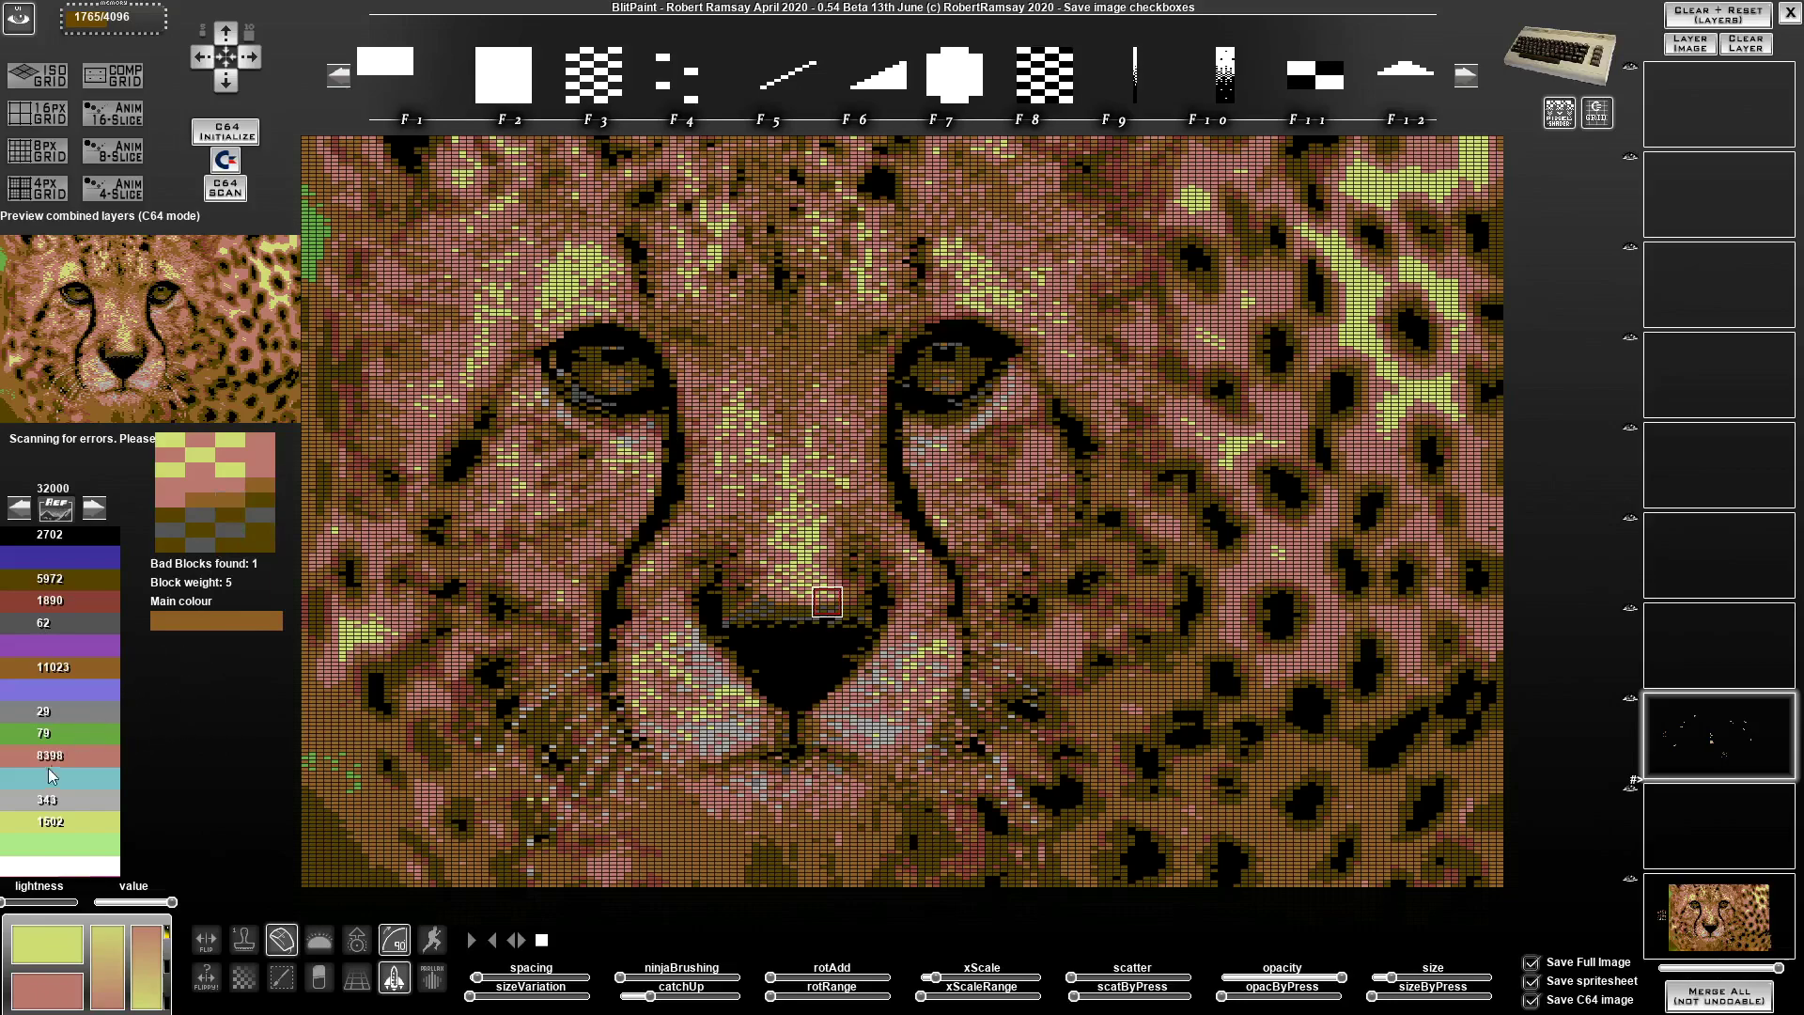
click(75, 584)
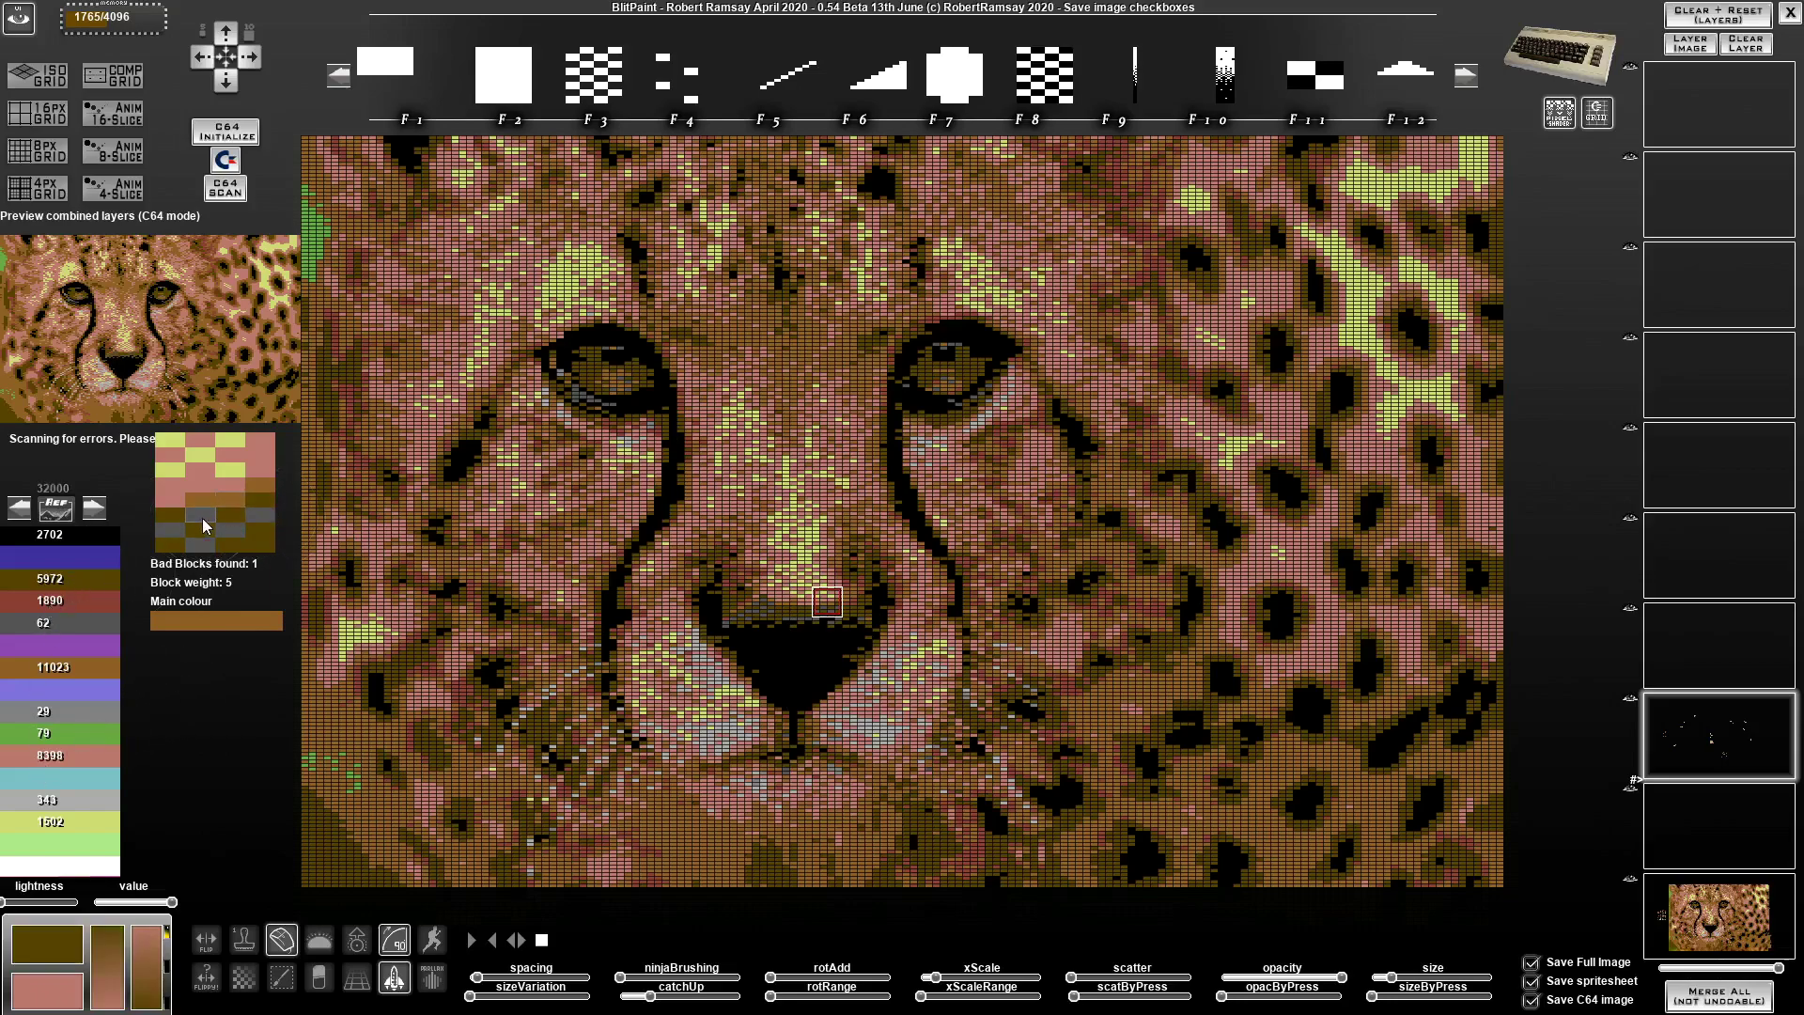
mouse_move(182, 537)
mouse_down()
mouse_move(261, 526)
mouse_move(246, 556)
mouse_up()
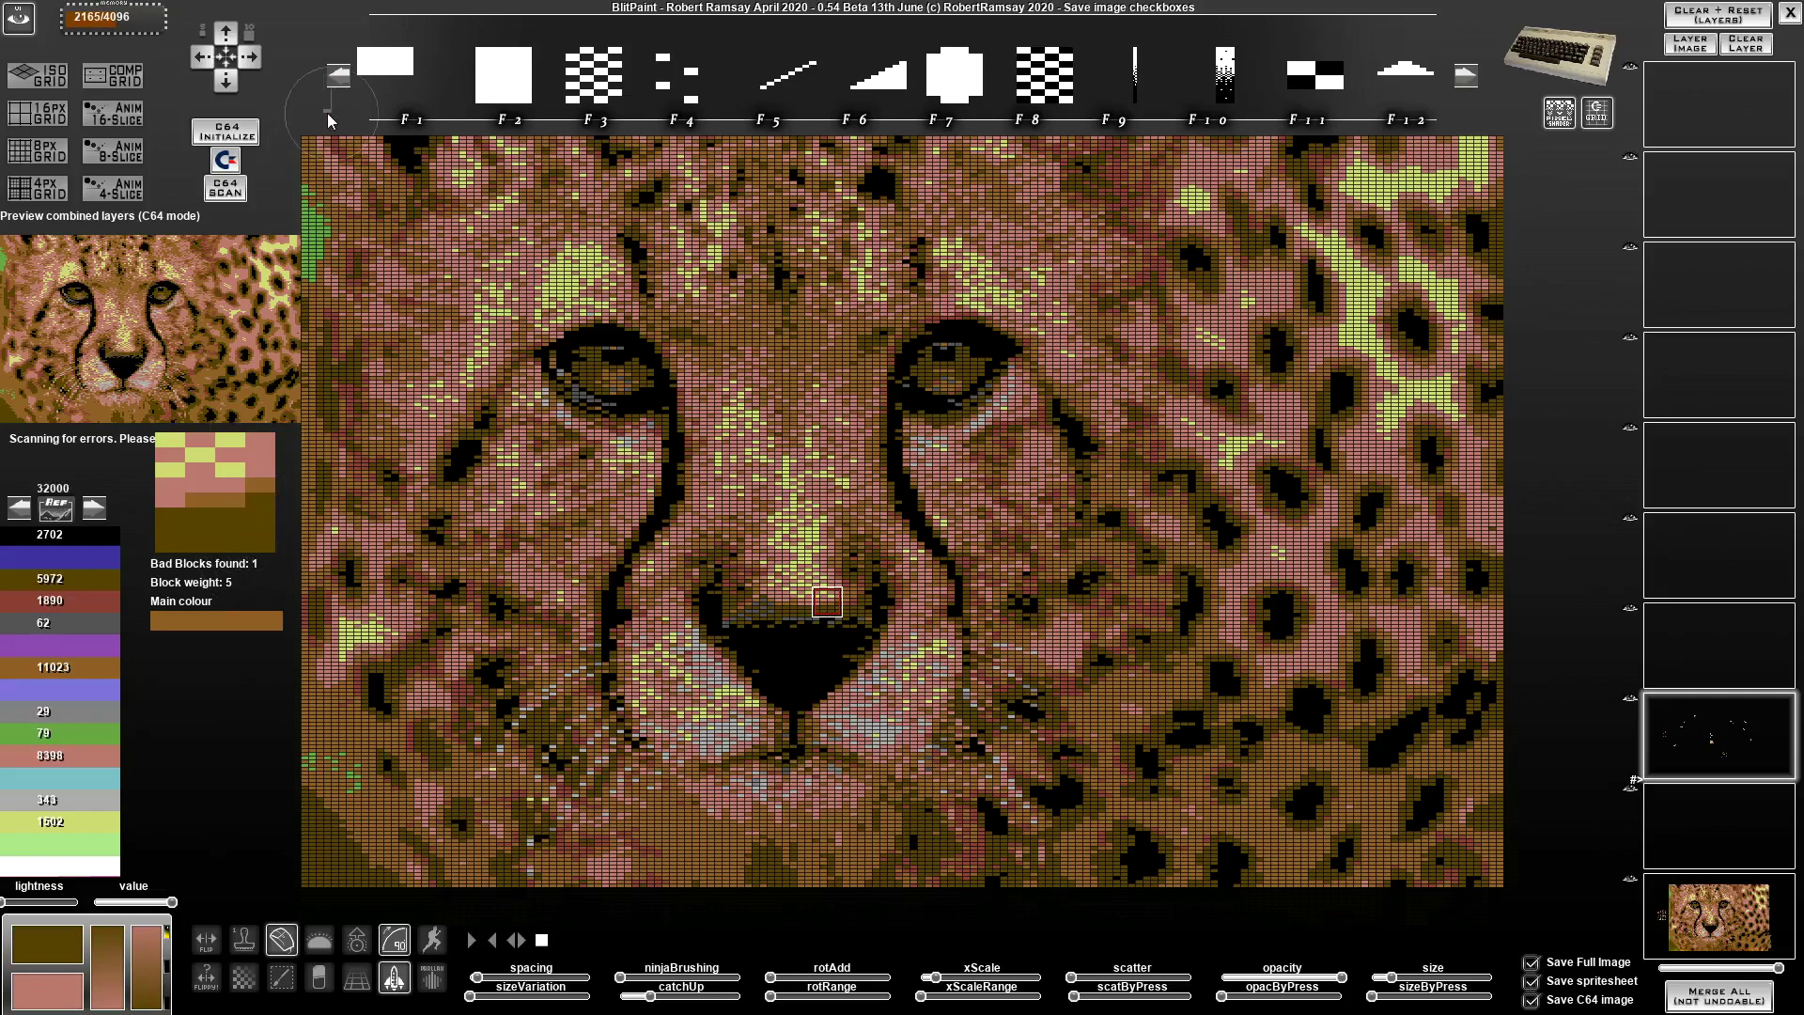
click(100, 753)
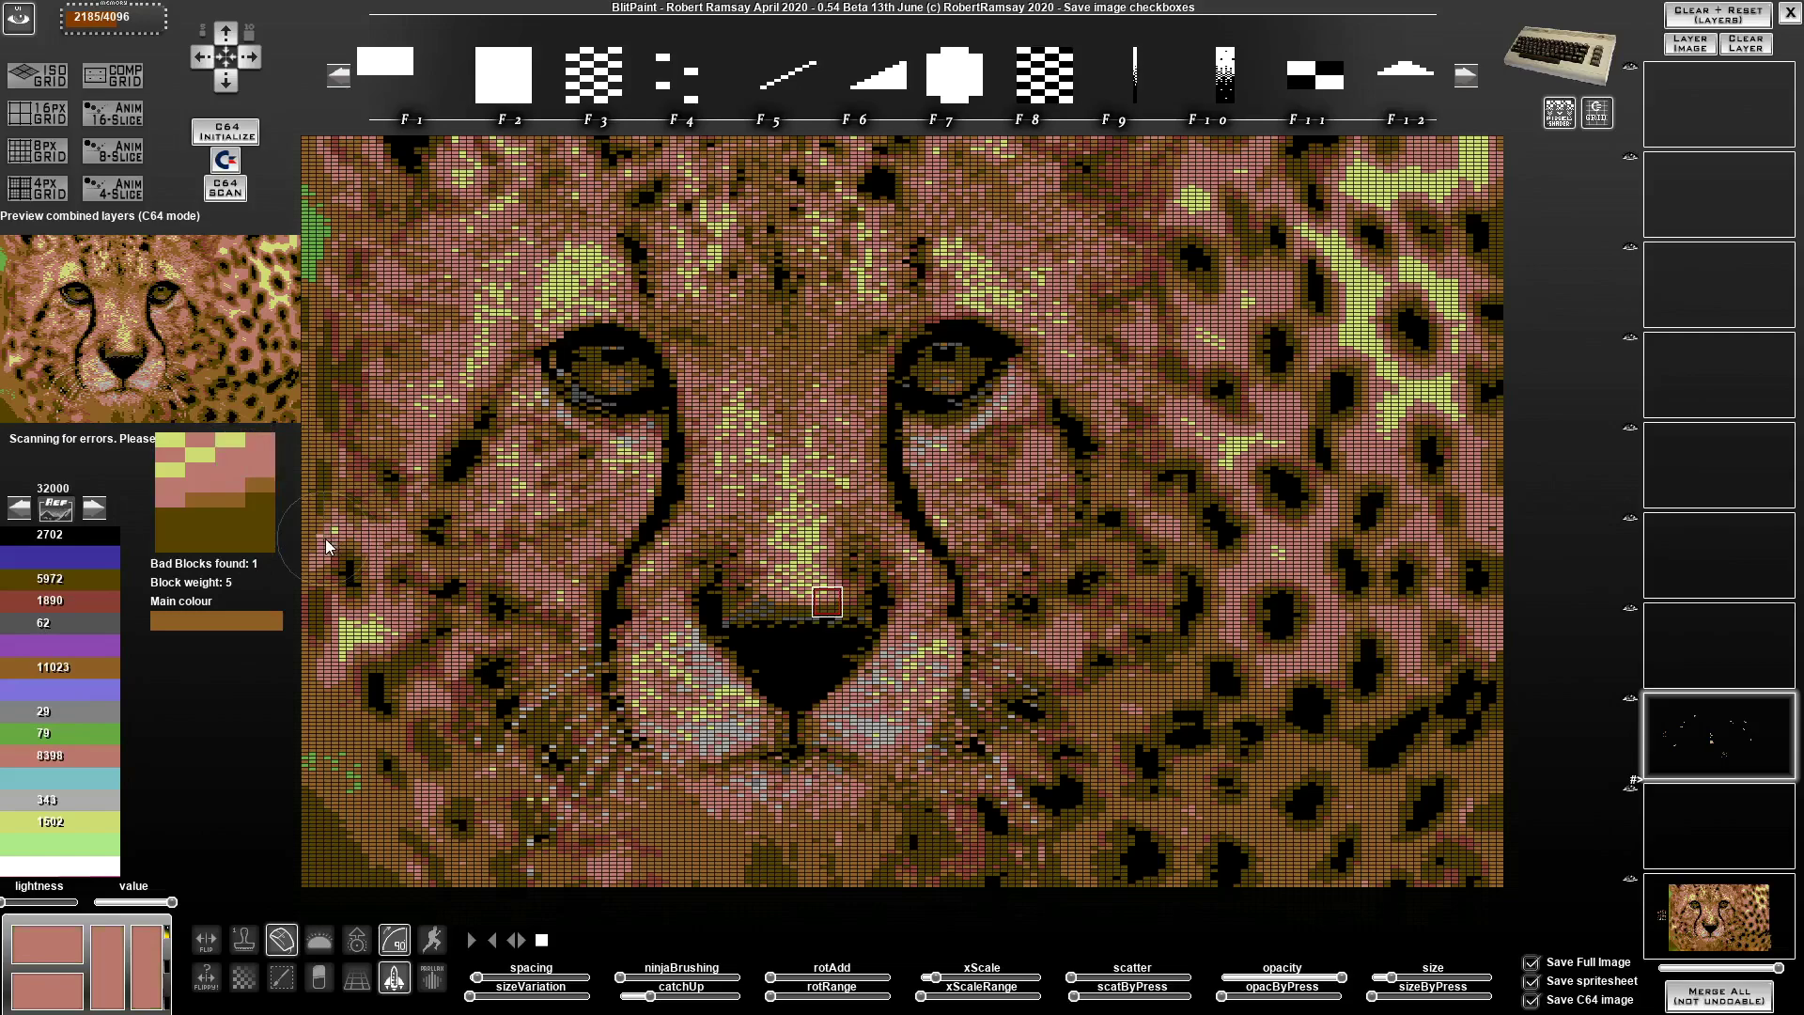
click(224, 197)
Step: Merge all layers and save only the C64 image to the Desktop under the file name Cheeta_ready
click(1530, 962)
click(1705, 994)
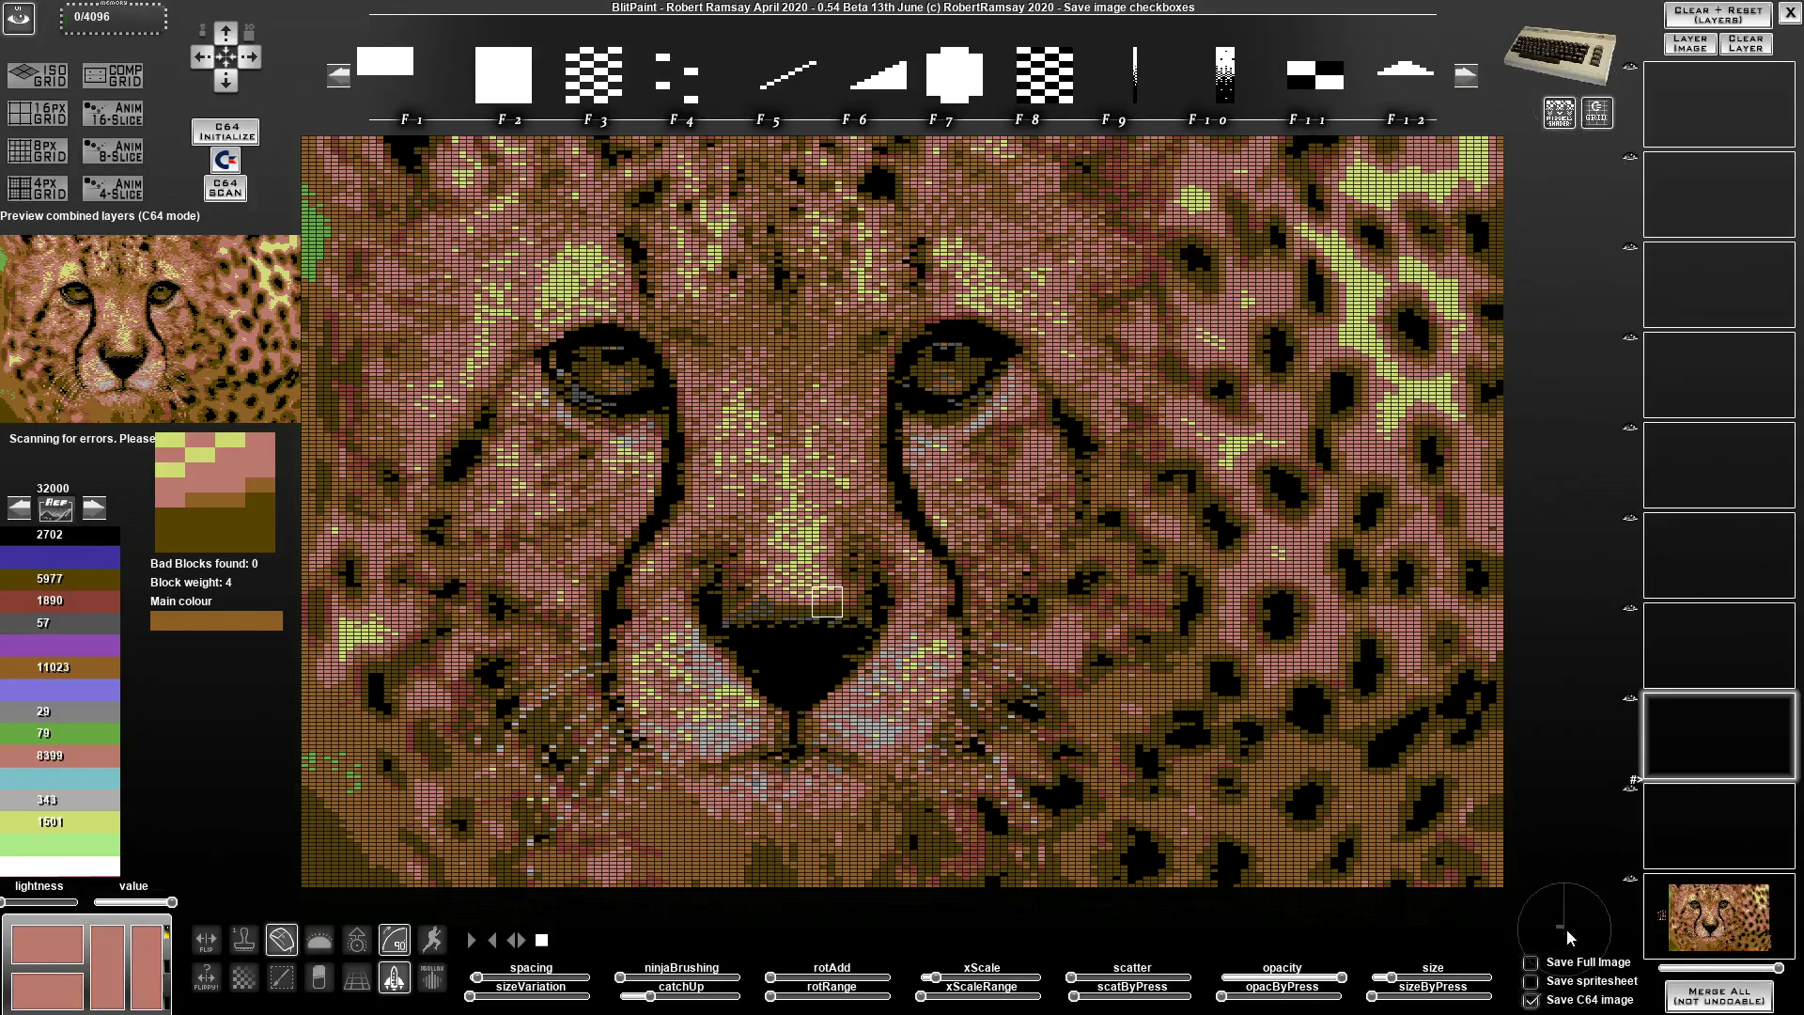
key(ctrl+s)
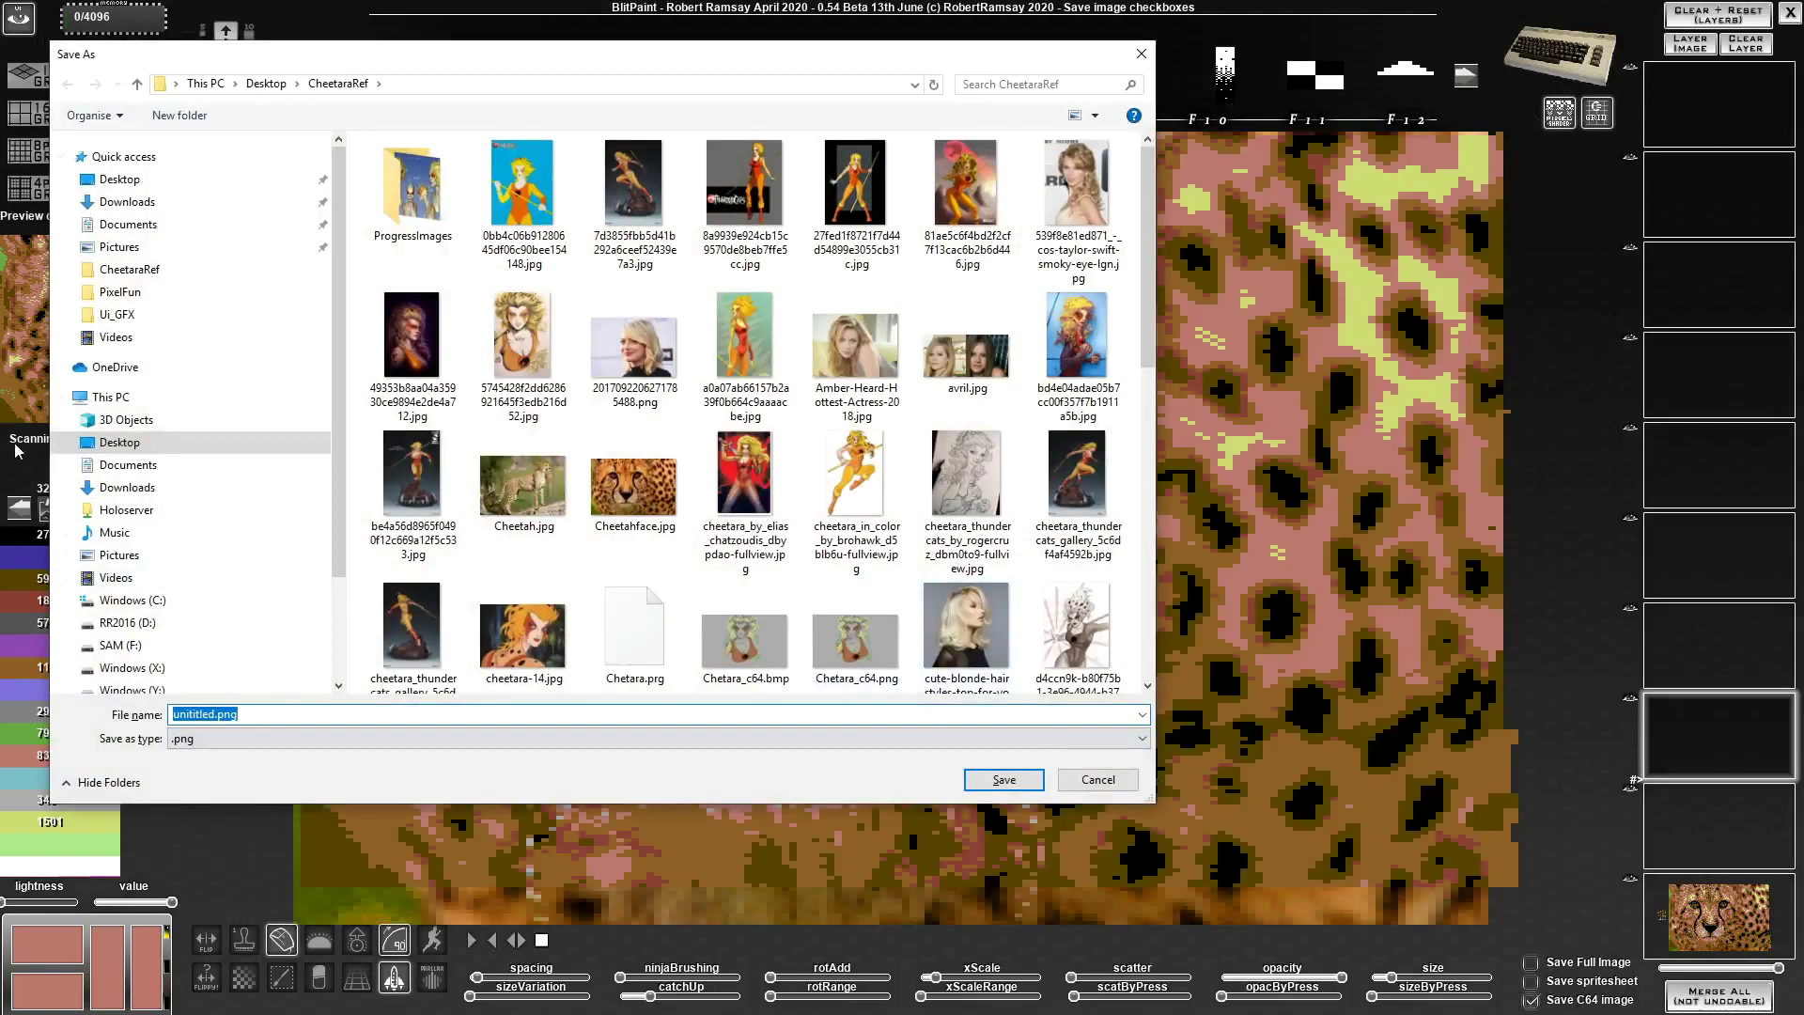
click(119, 179)
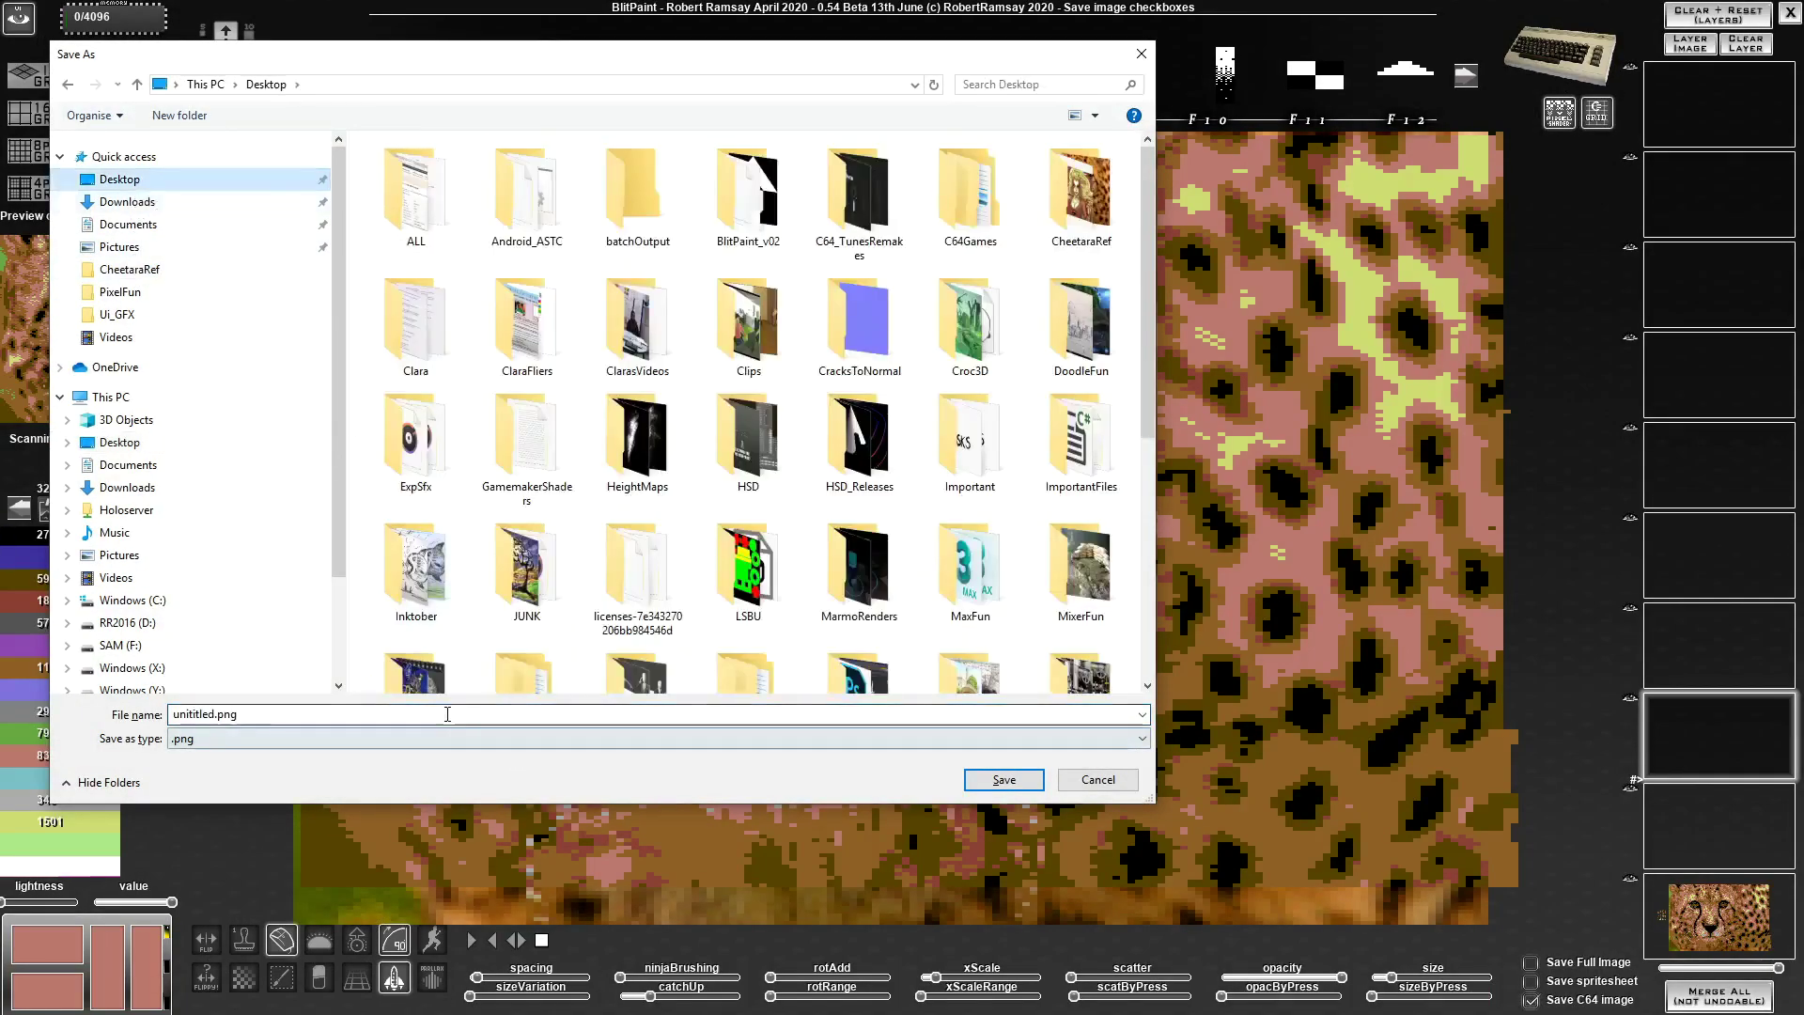
text(Che)
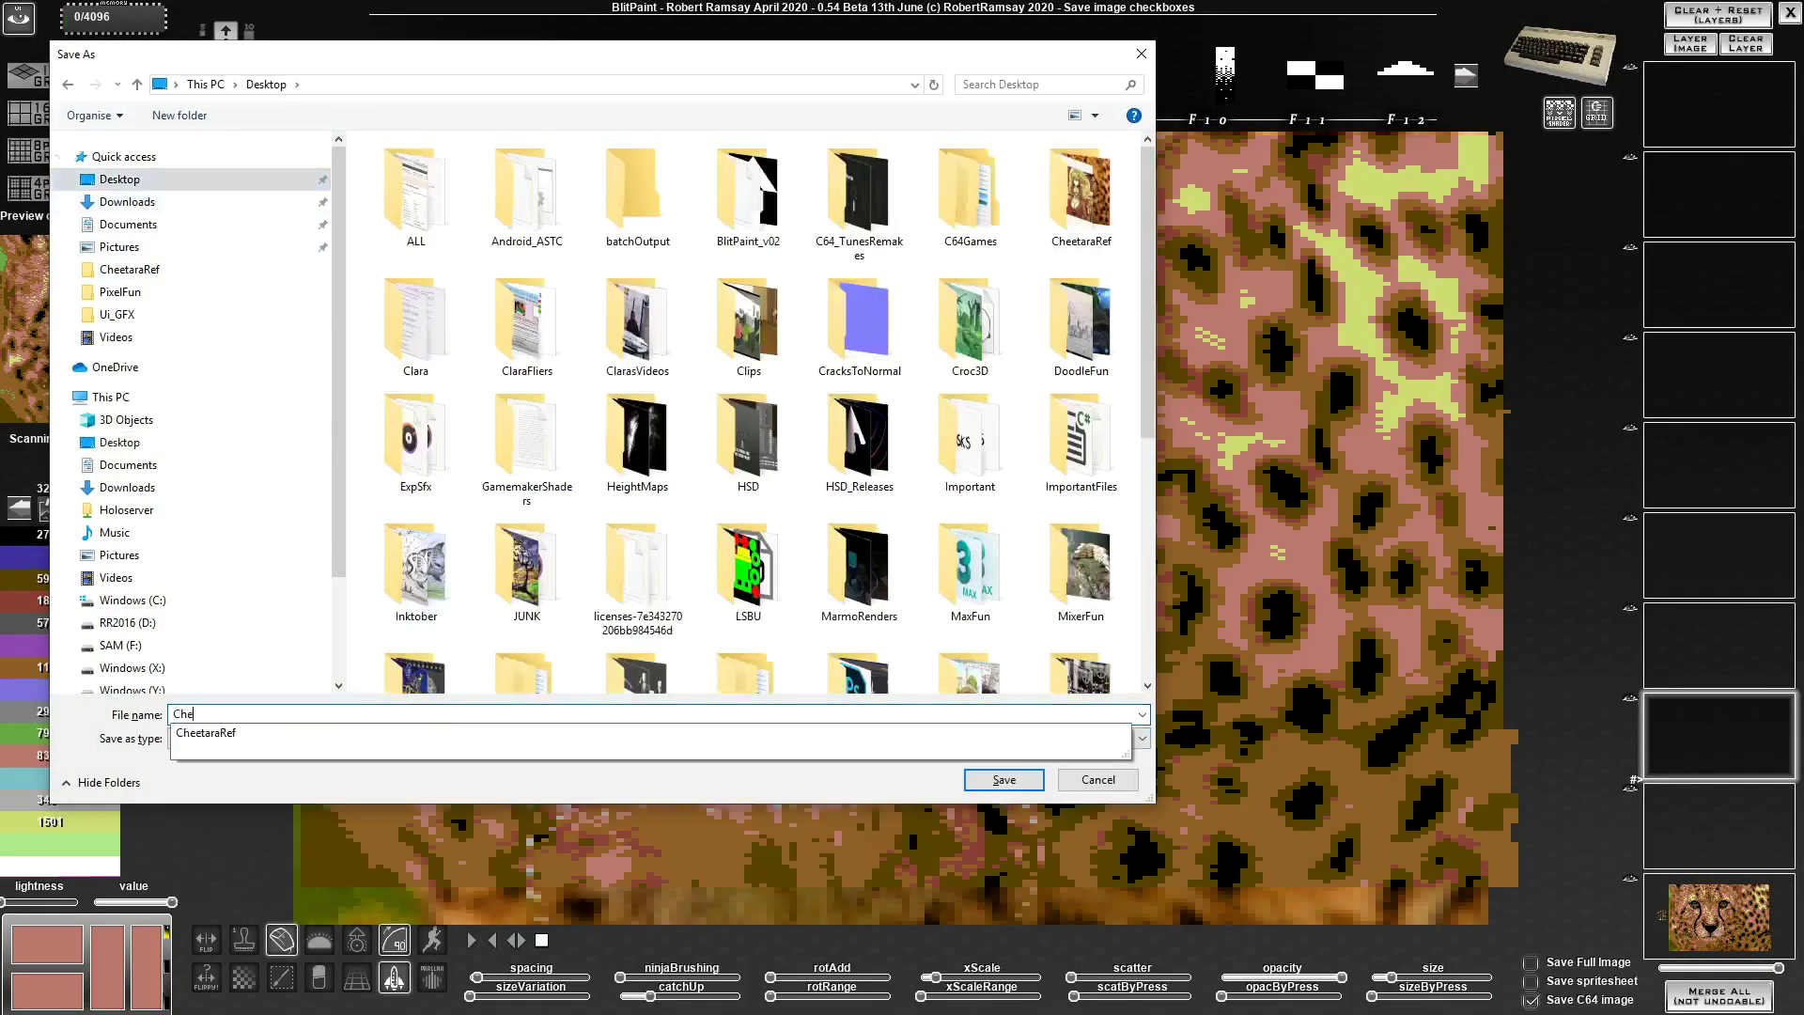
text(eta_ready)
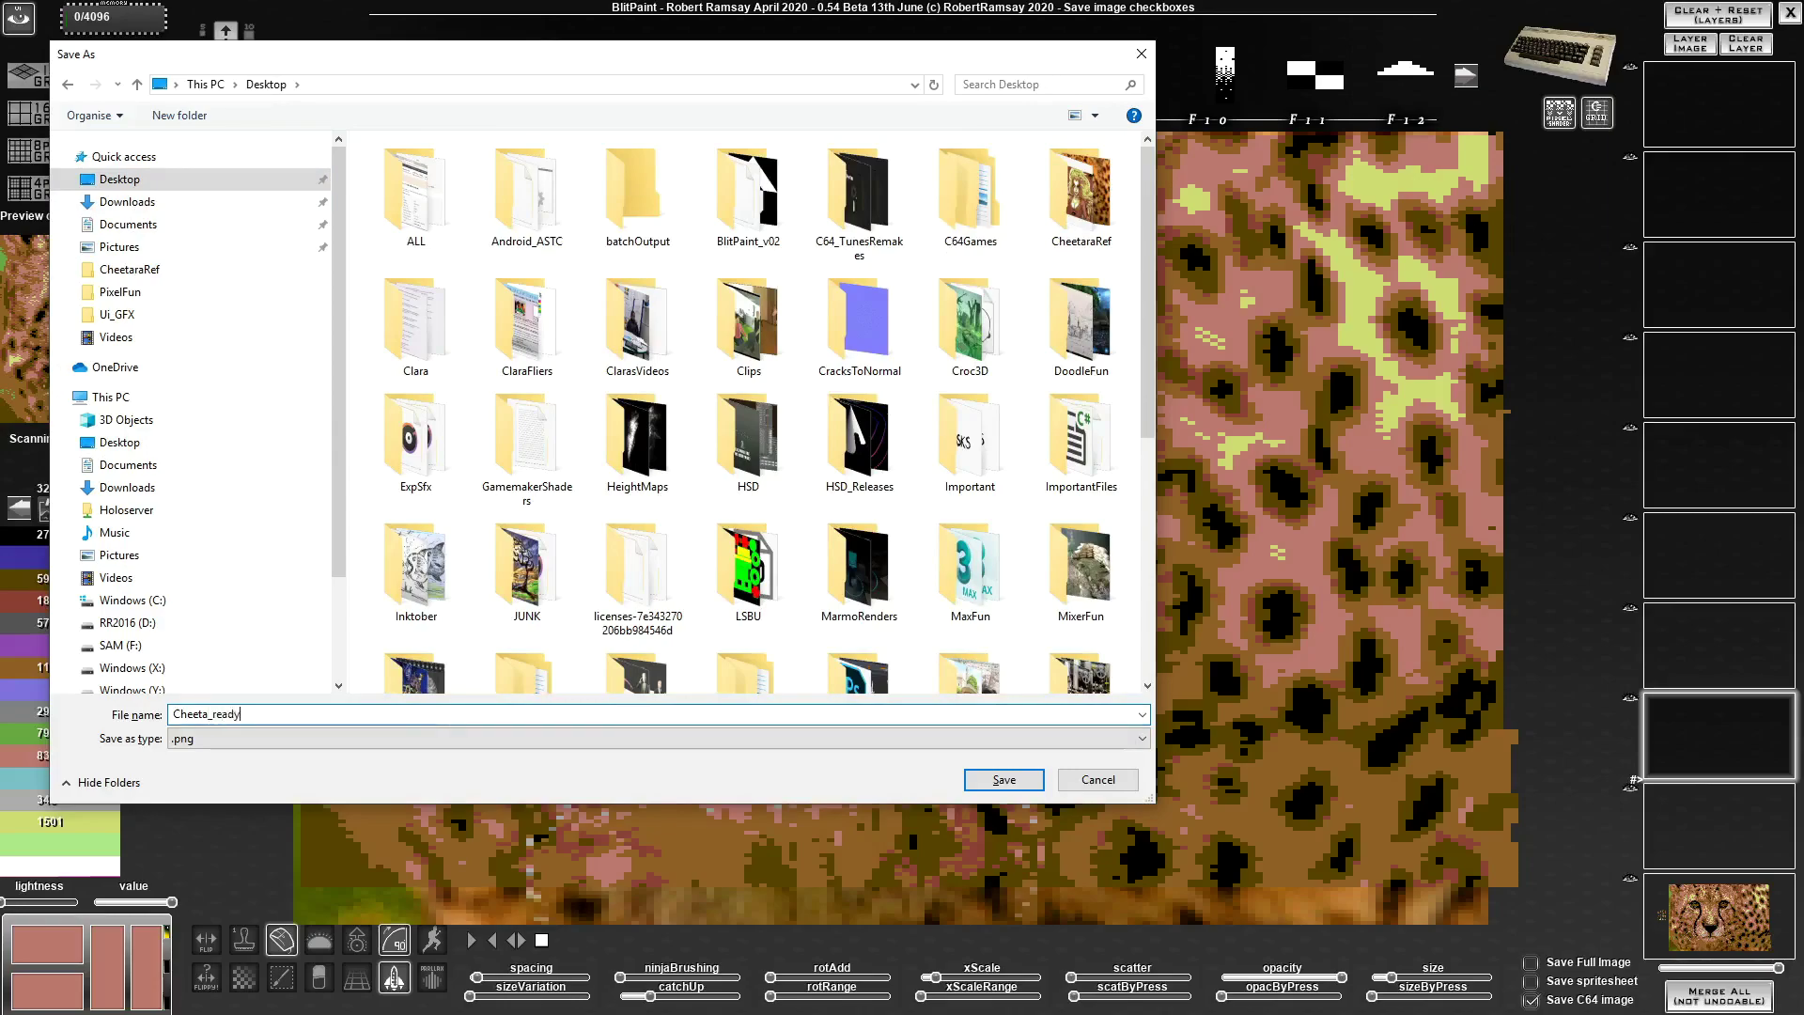
key(Return)
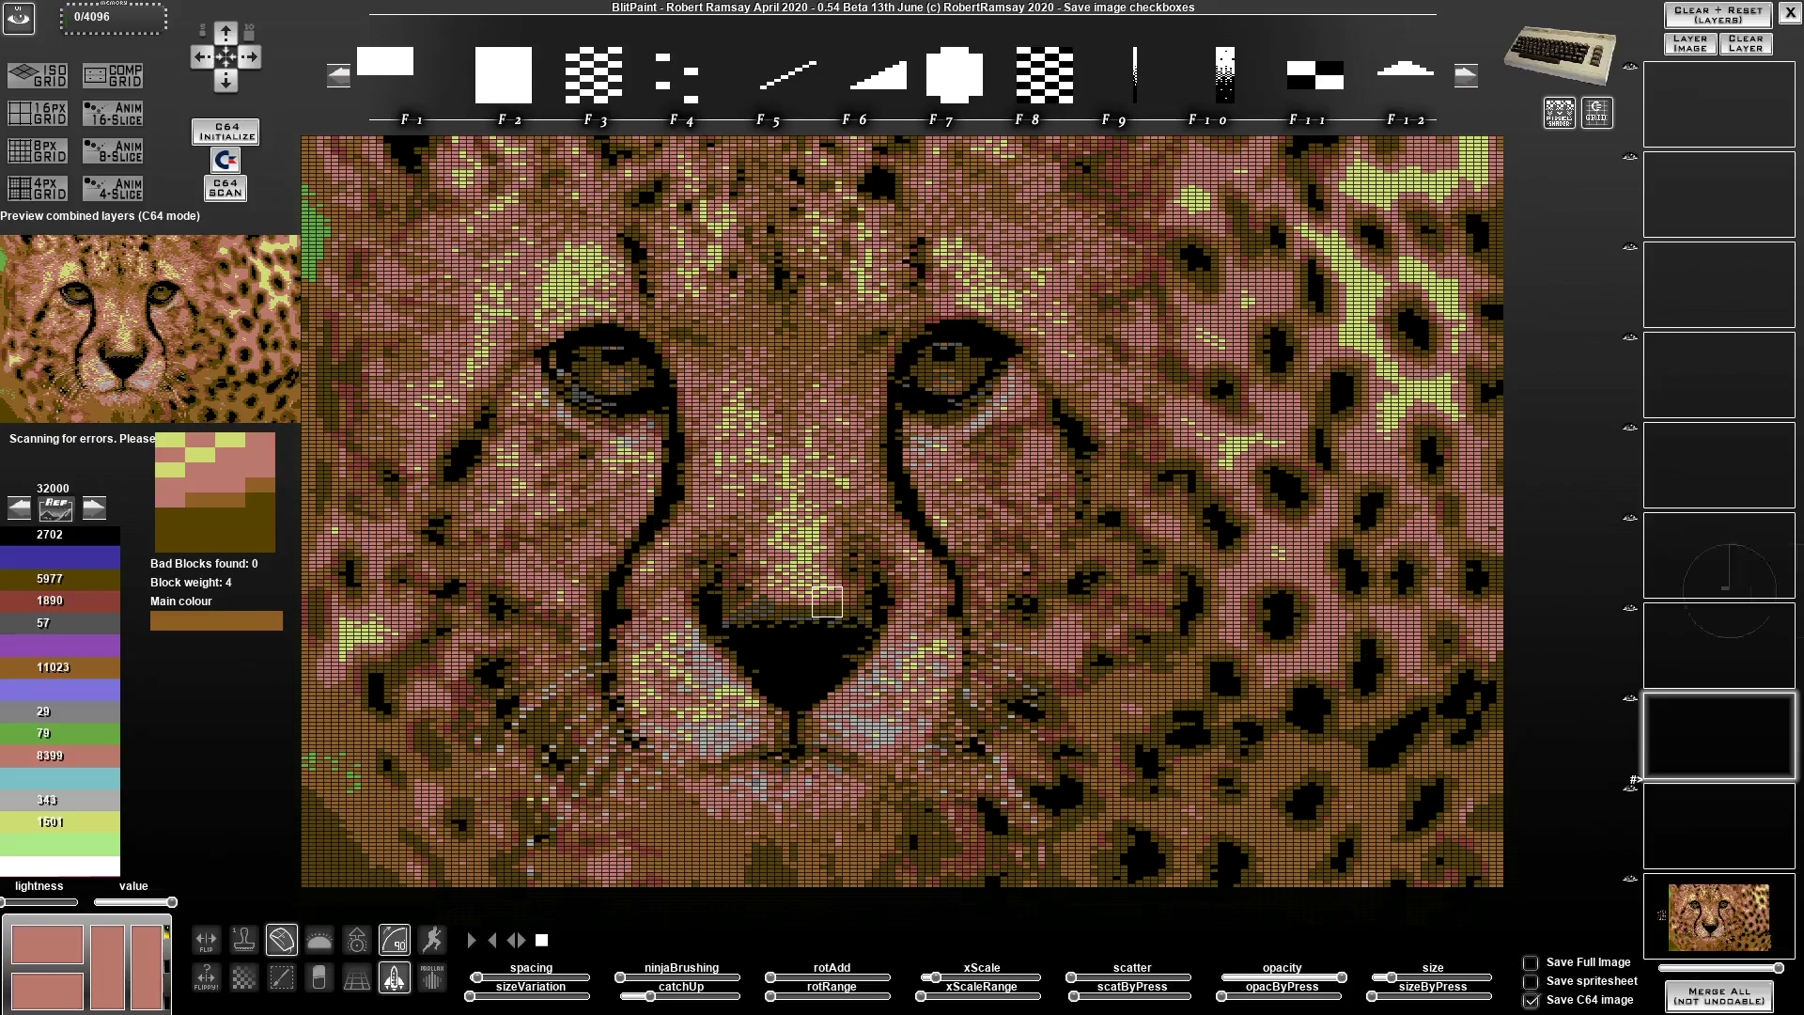
Step: Switch to Photoshop and open Cheeta_ready_c64.png from the Desktop
key(alt+Tab)
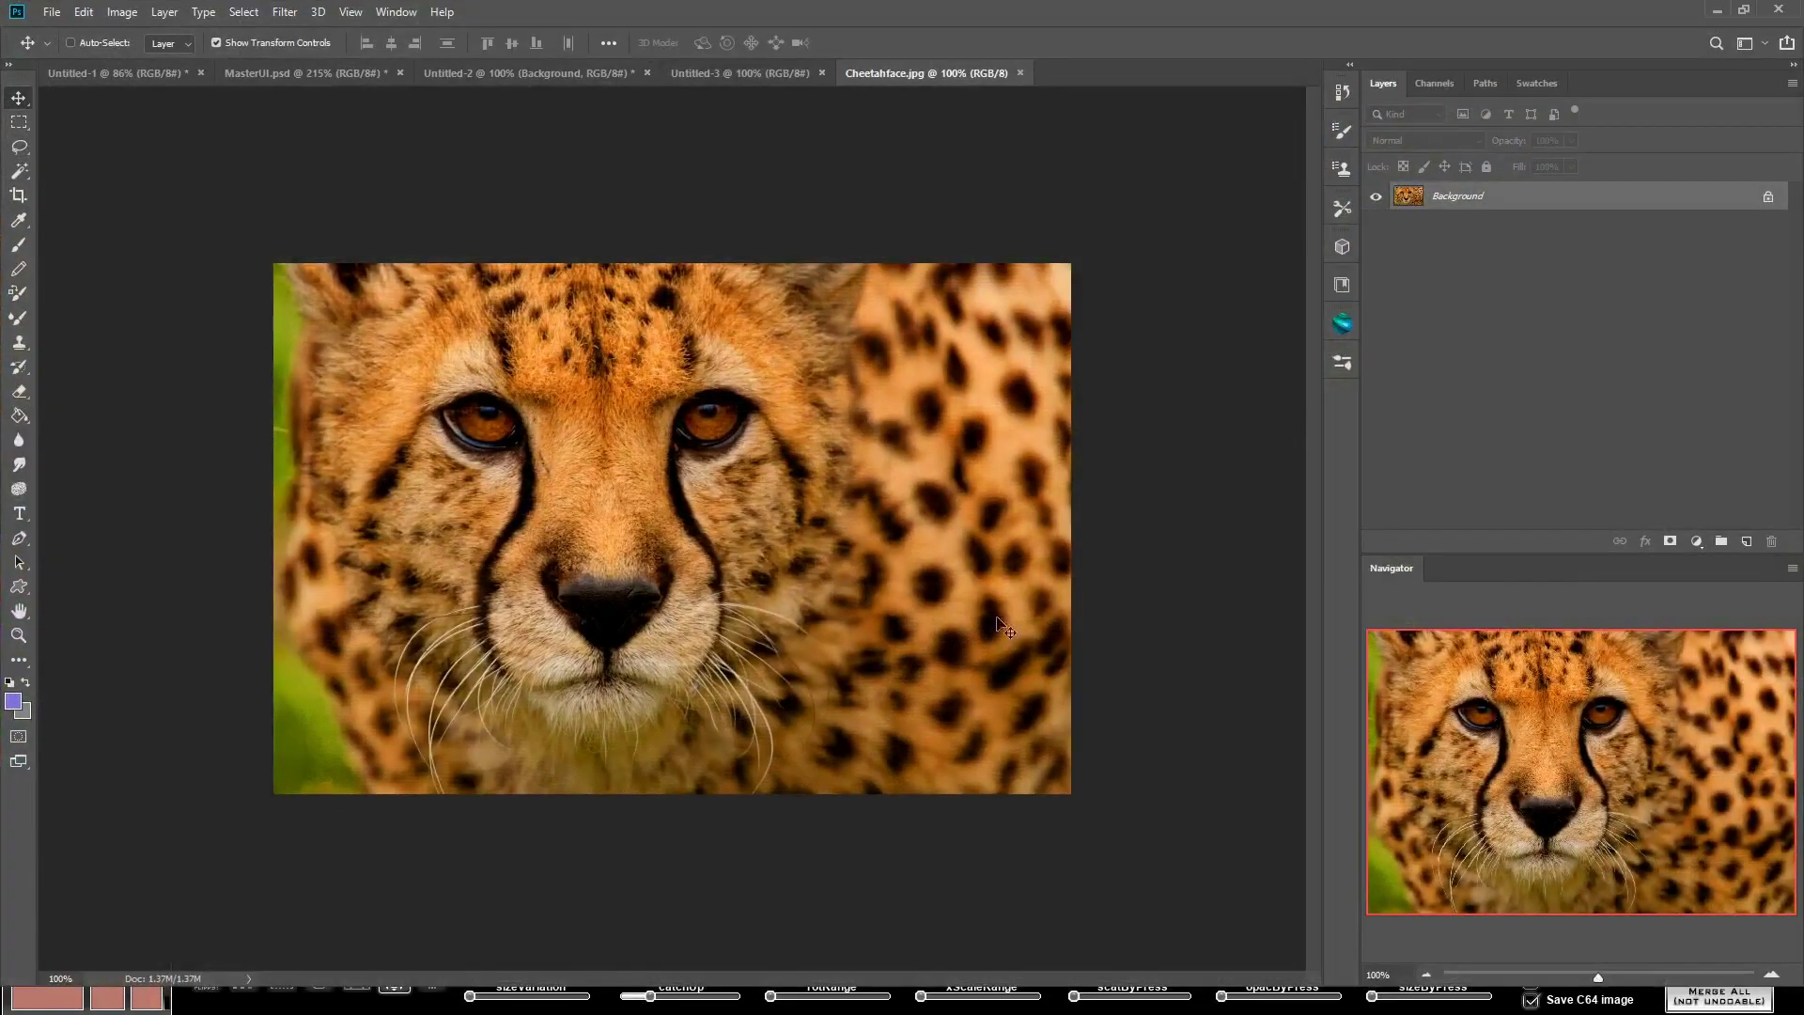
click(49, 16)
click(70, 55)
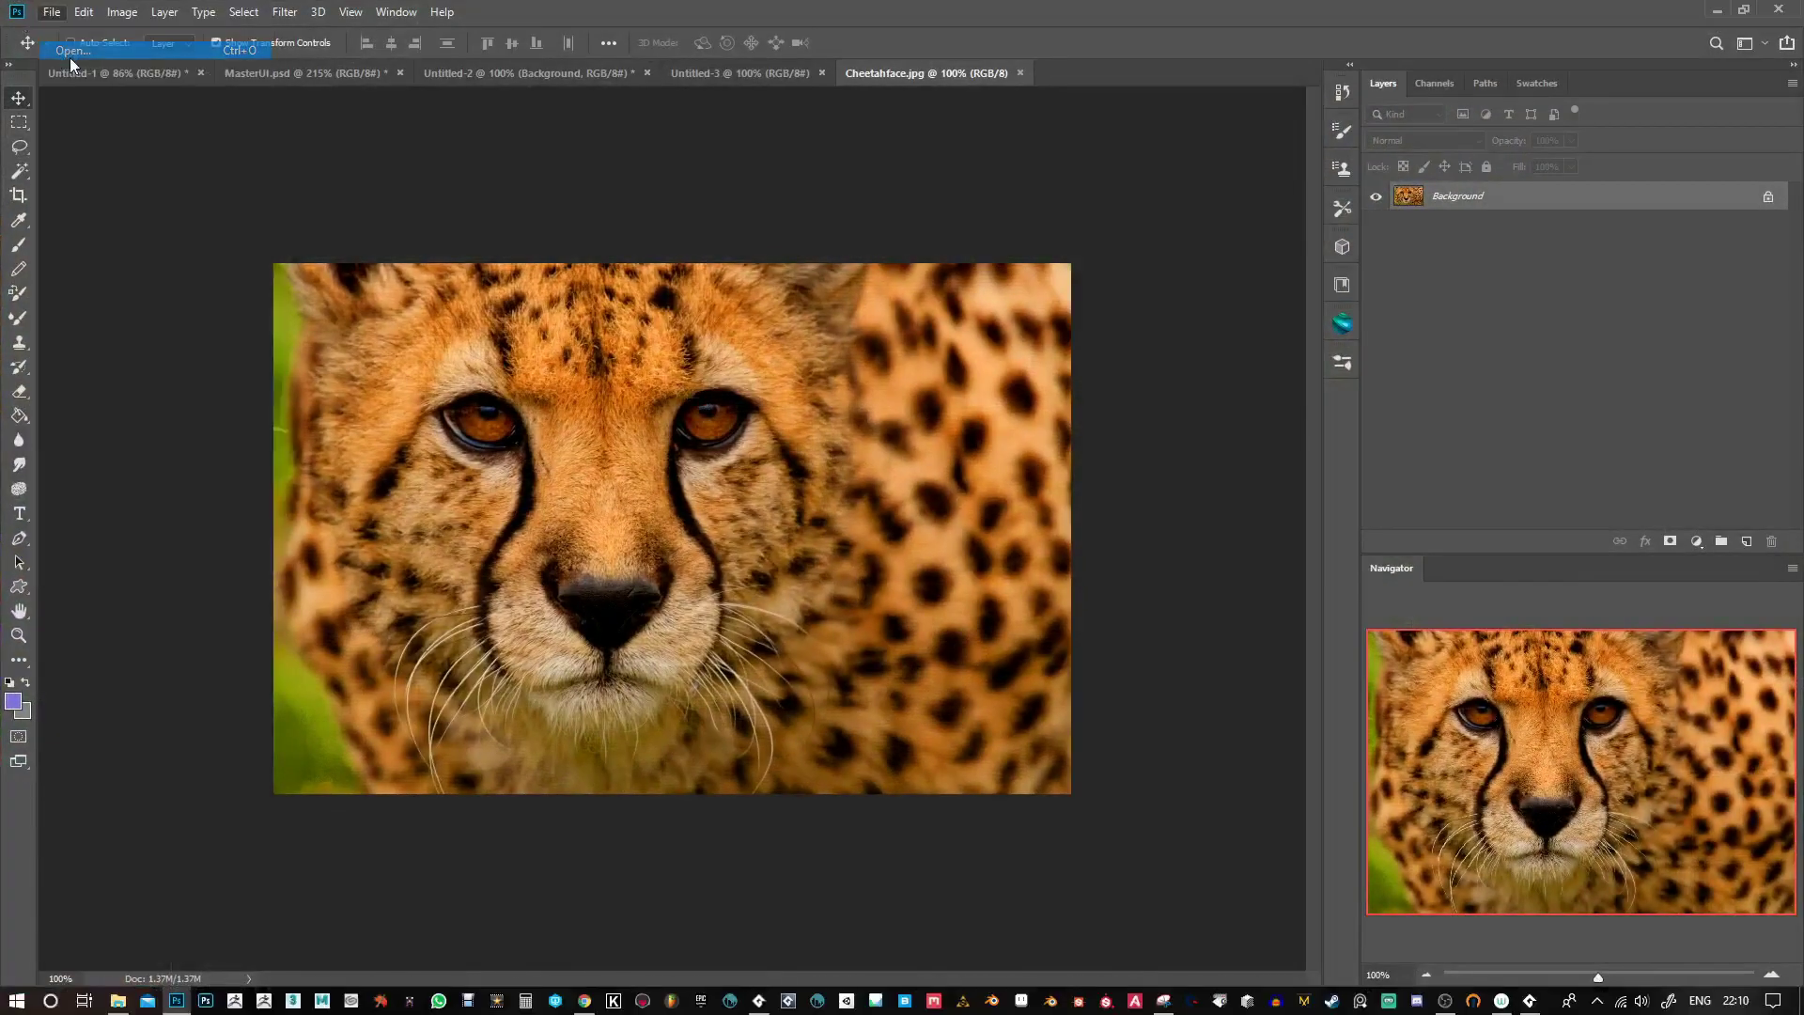
click(127, 138)
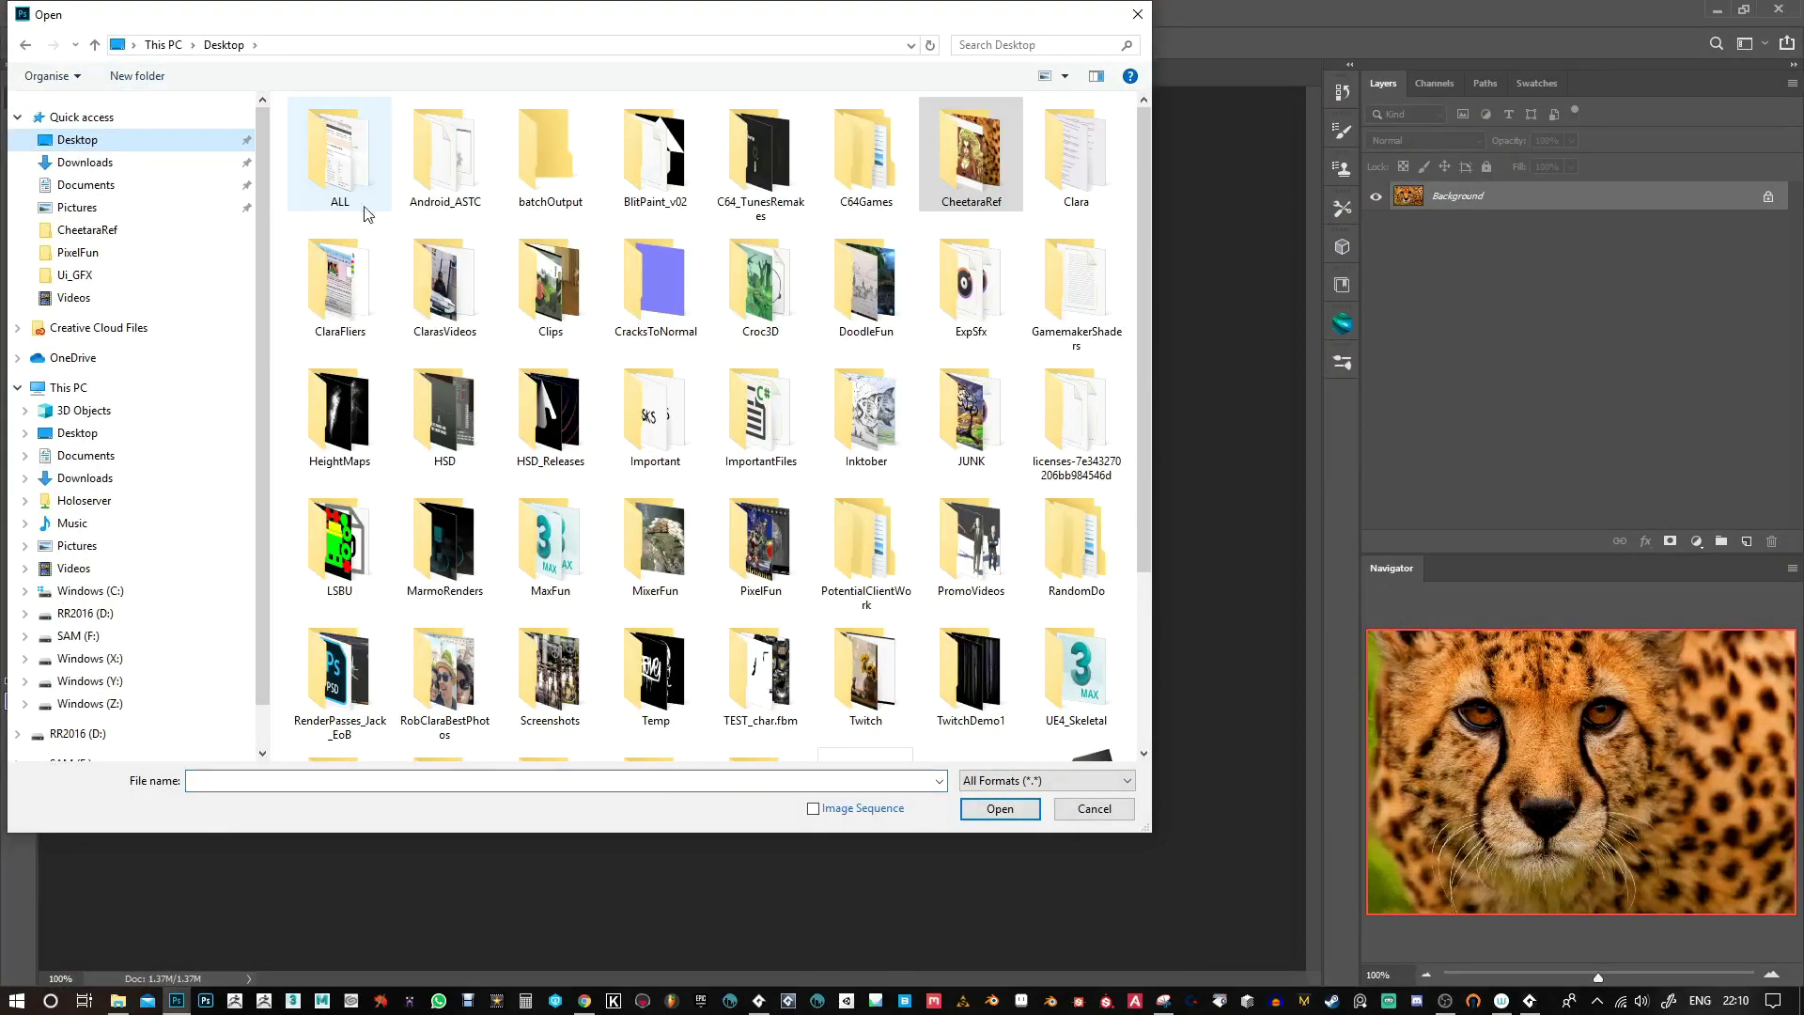
scroll(956, 526, down, 5)
double_click(957, 547)
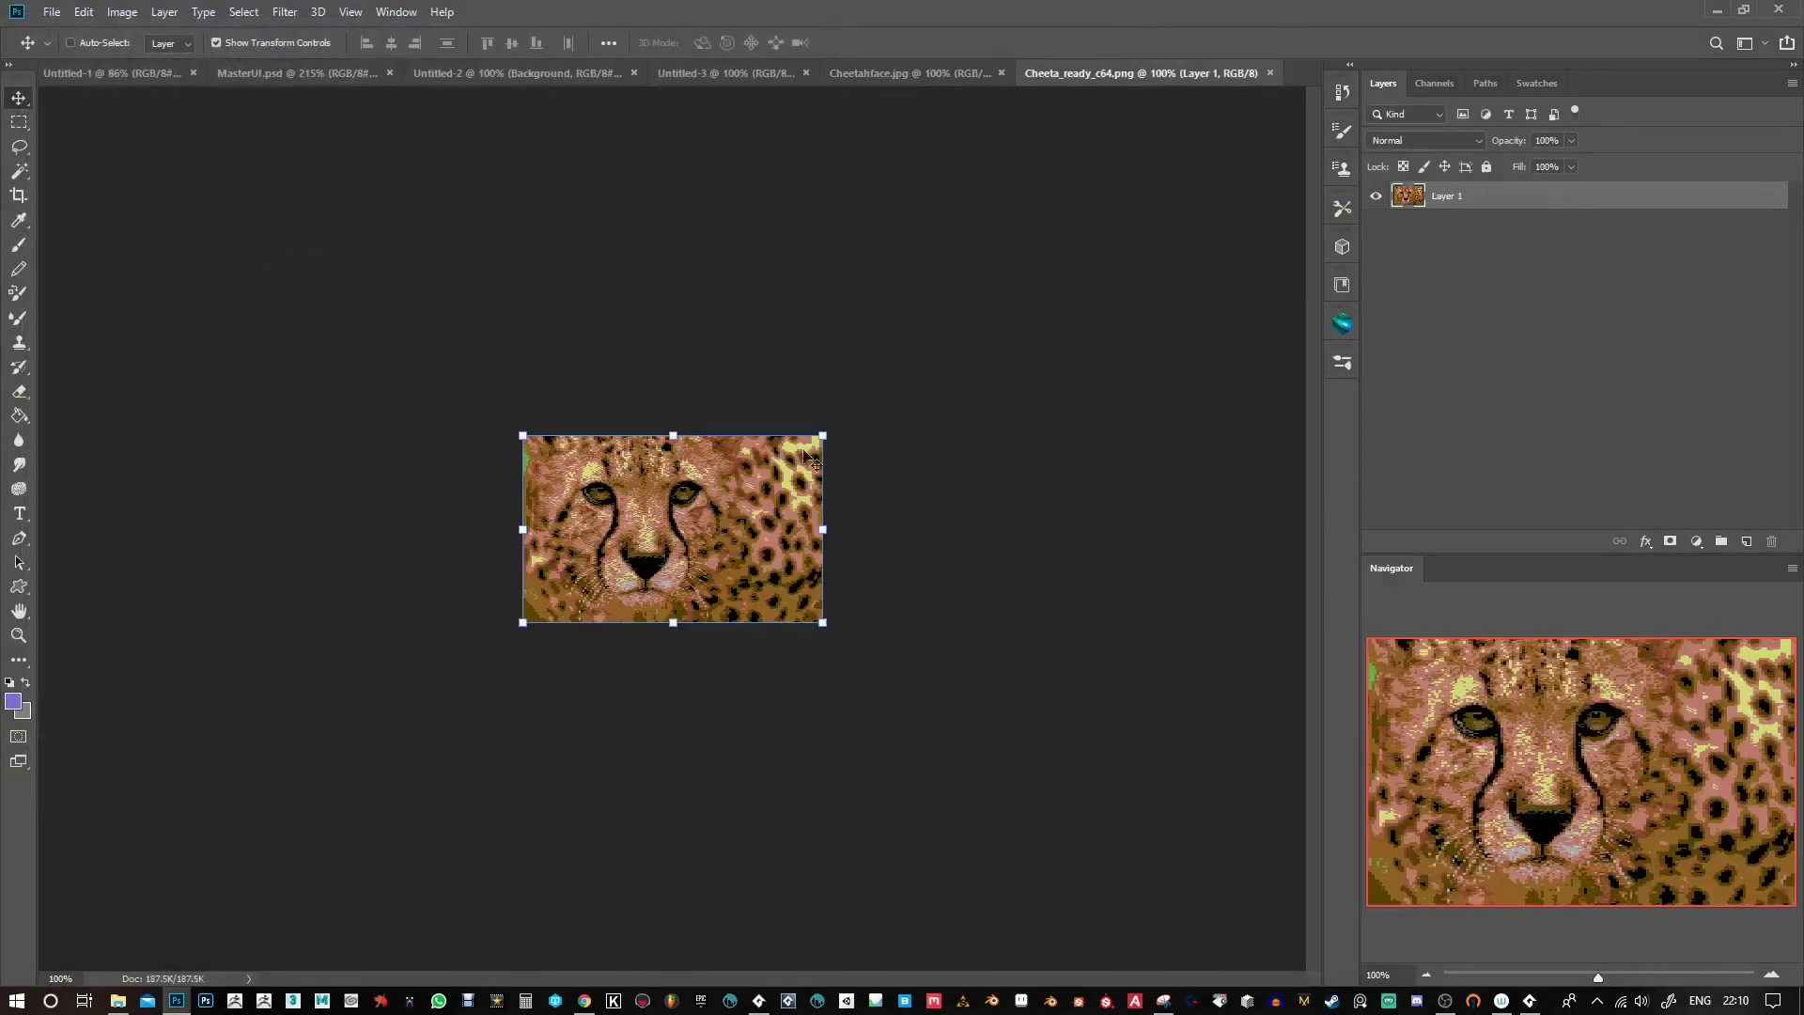
Step: Save a copy of the image to the Desktop as Cheeta_ready_c64.bmp in 24-bit Windows BMP format
click(51, 12)
click(107, 211)
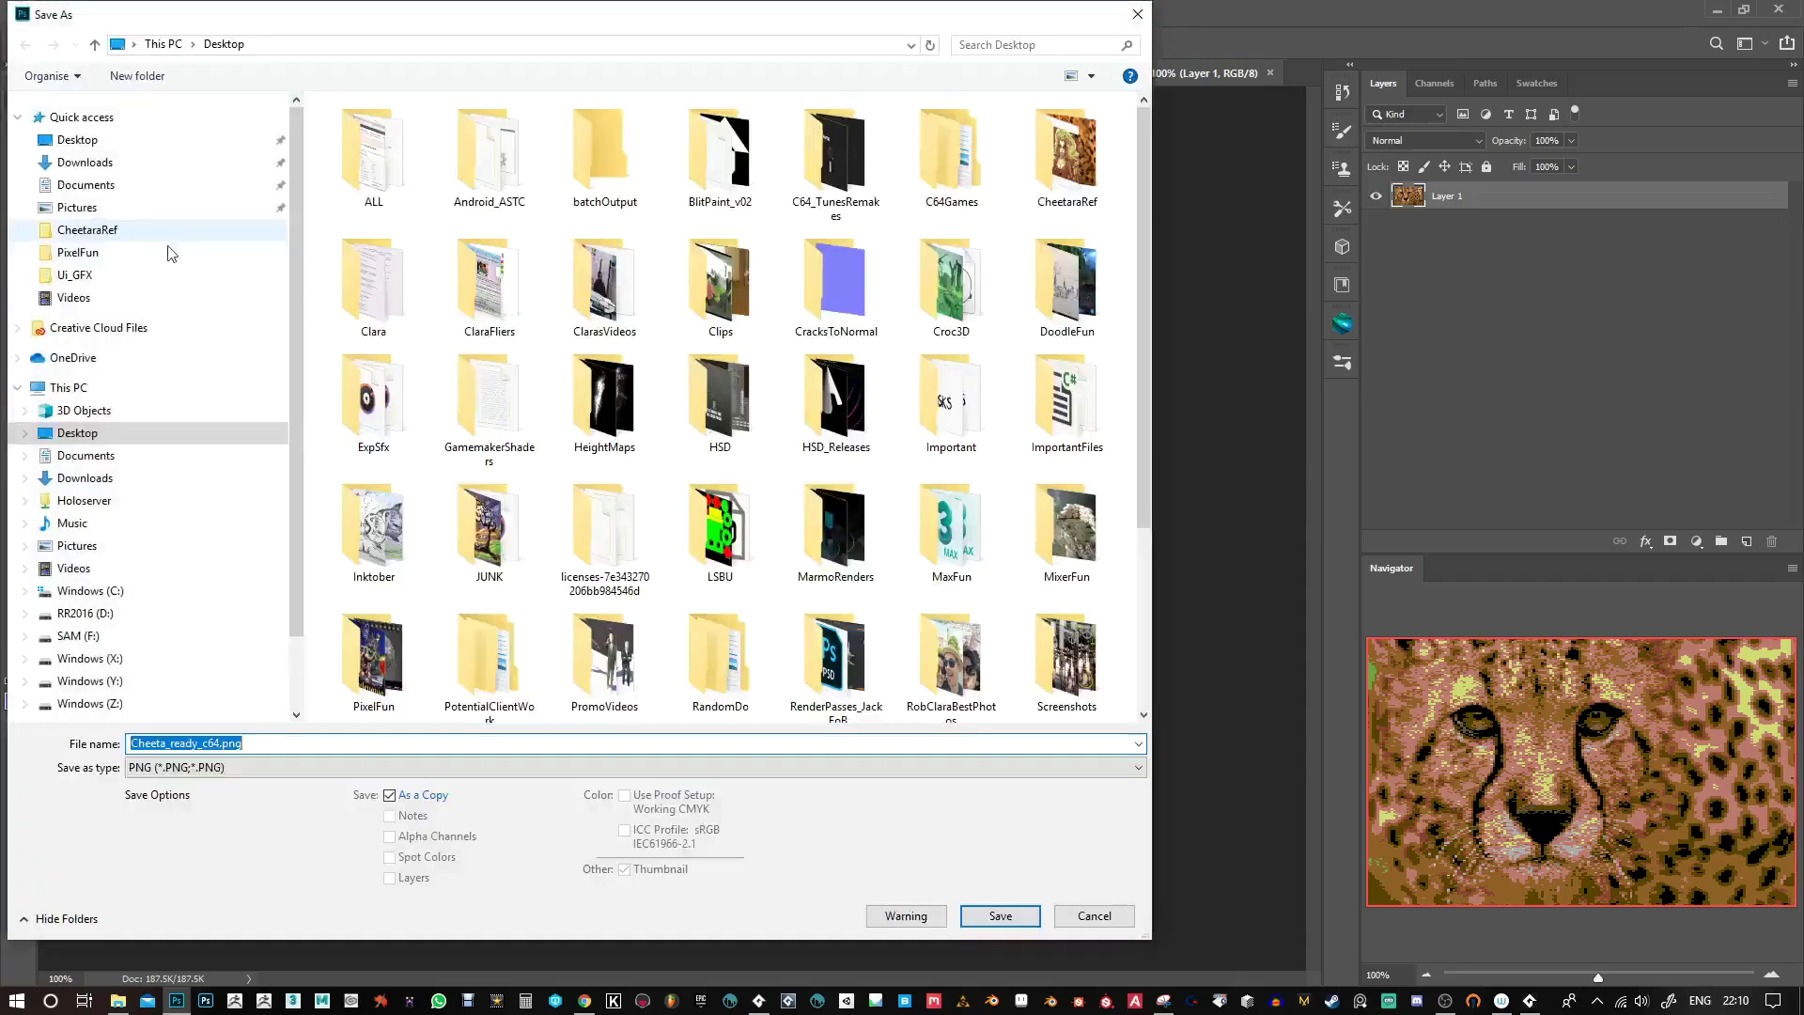
click(249, 769)
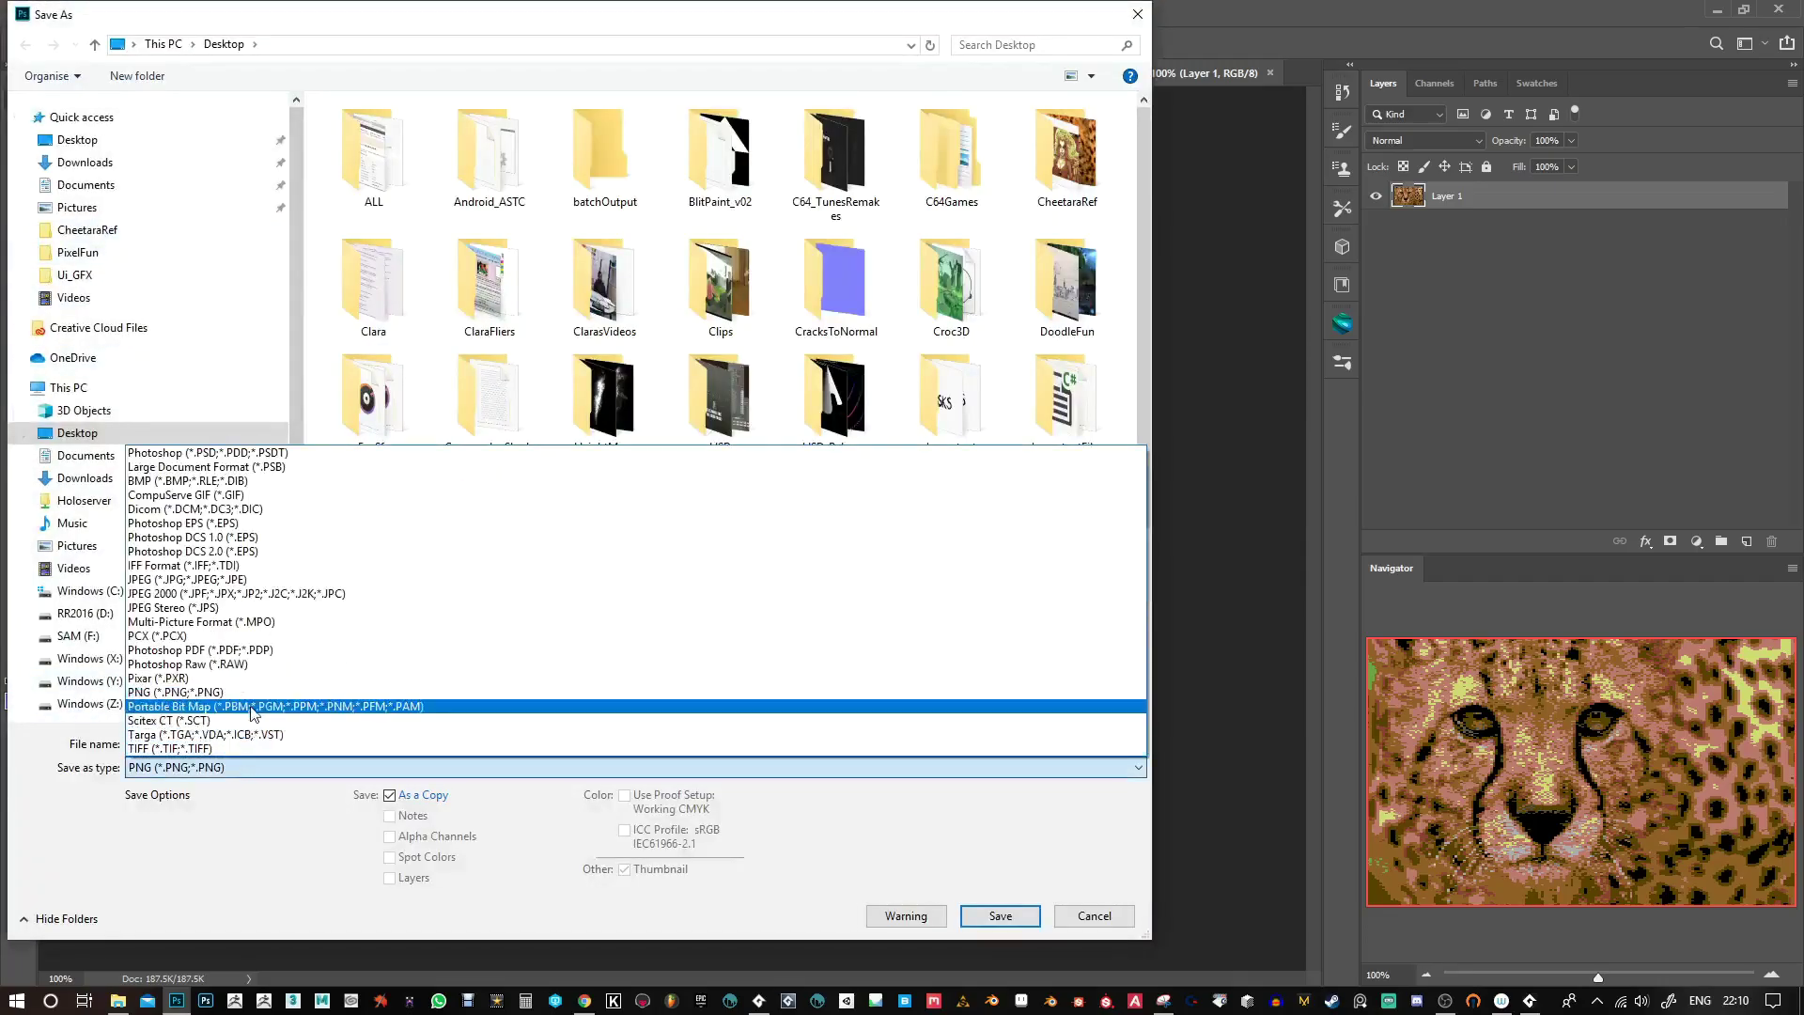
click(246, 482)
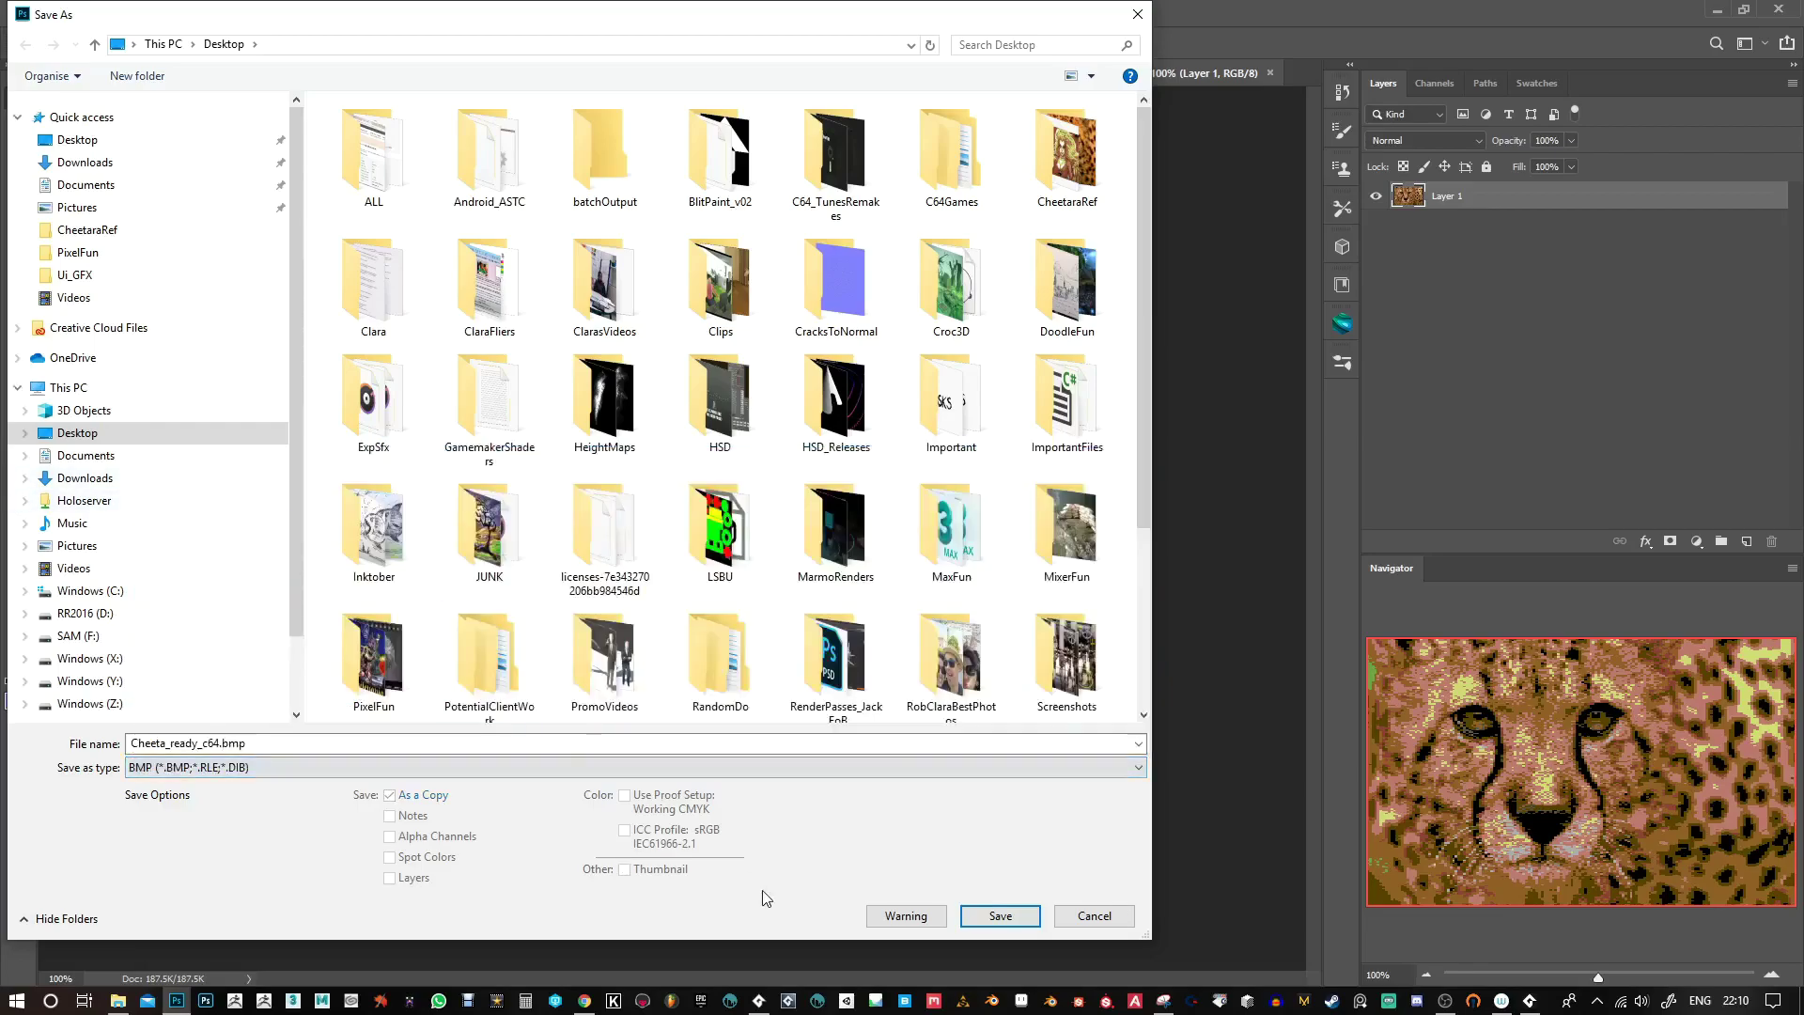
click(997, 915)
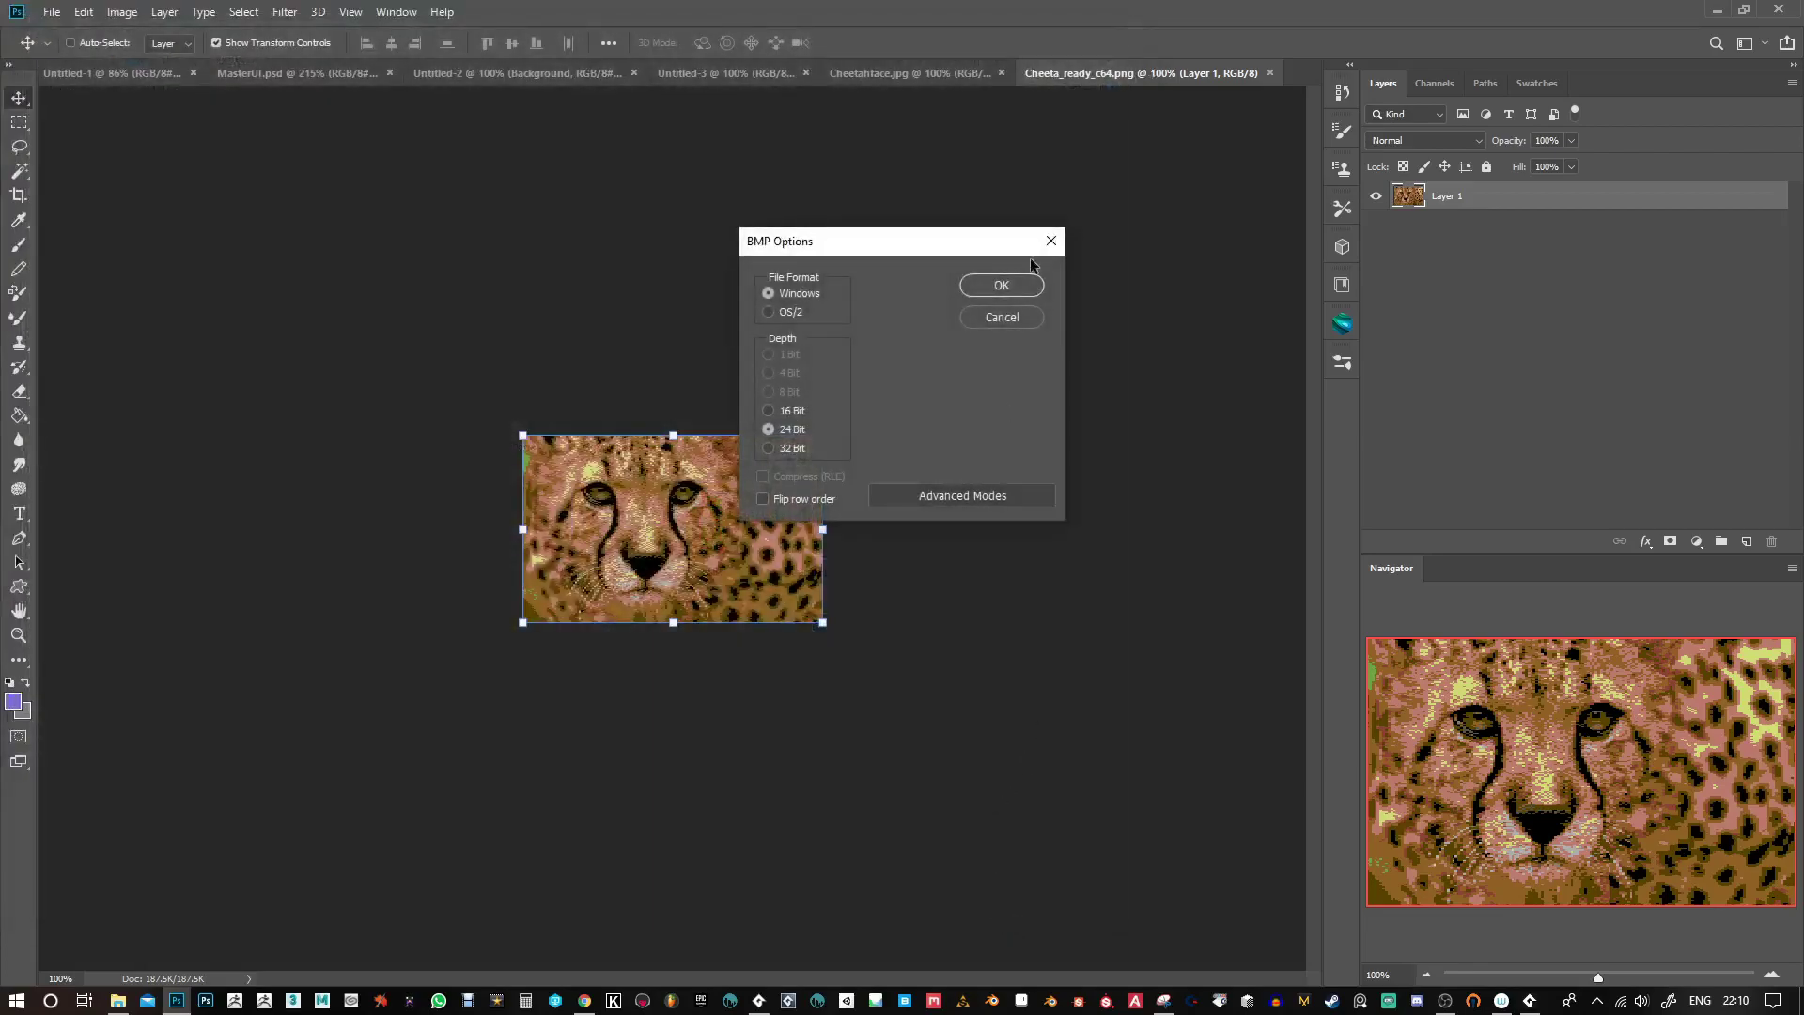
click(1017, 280)
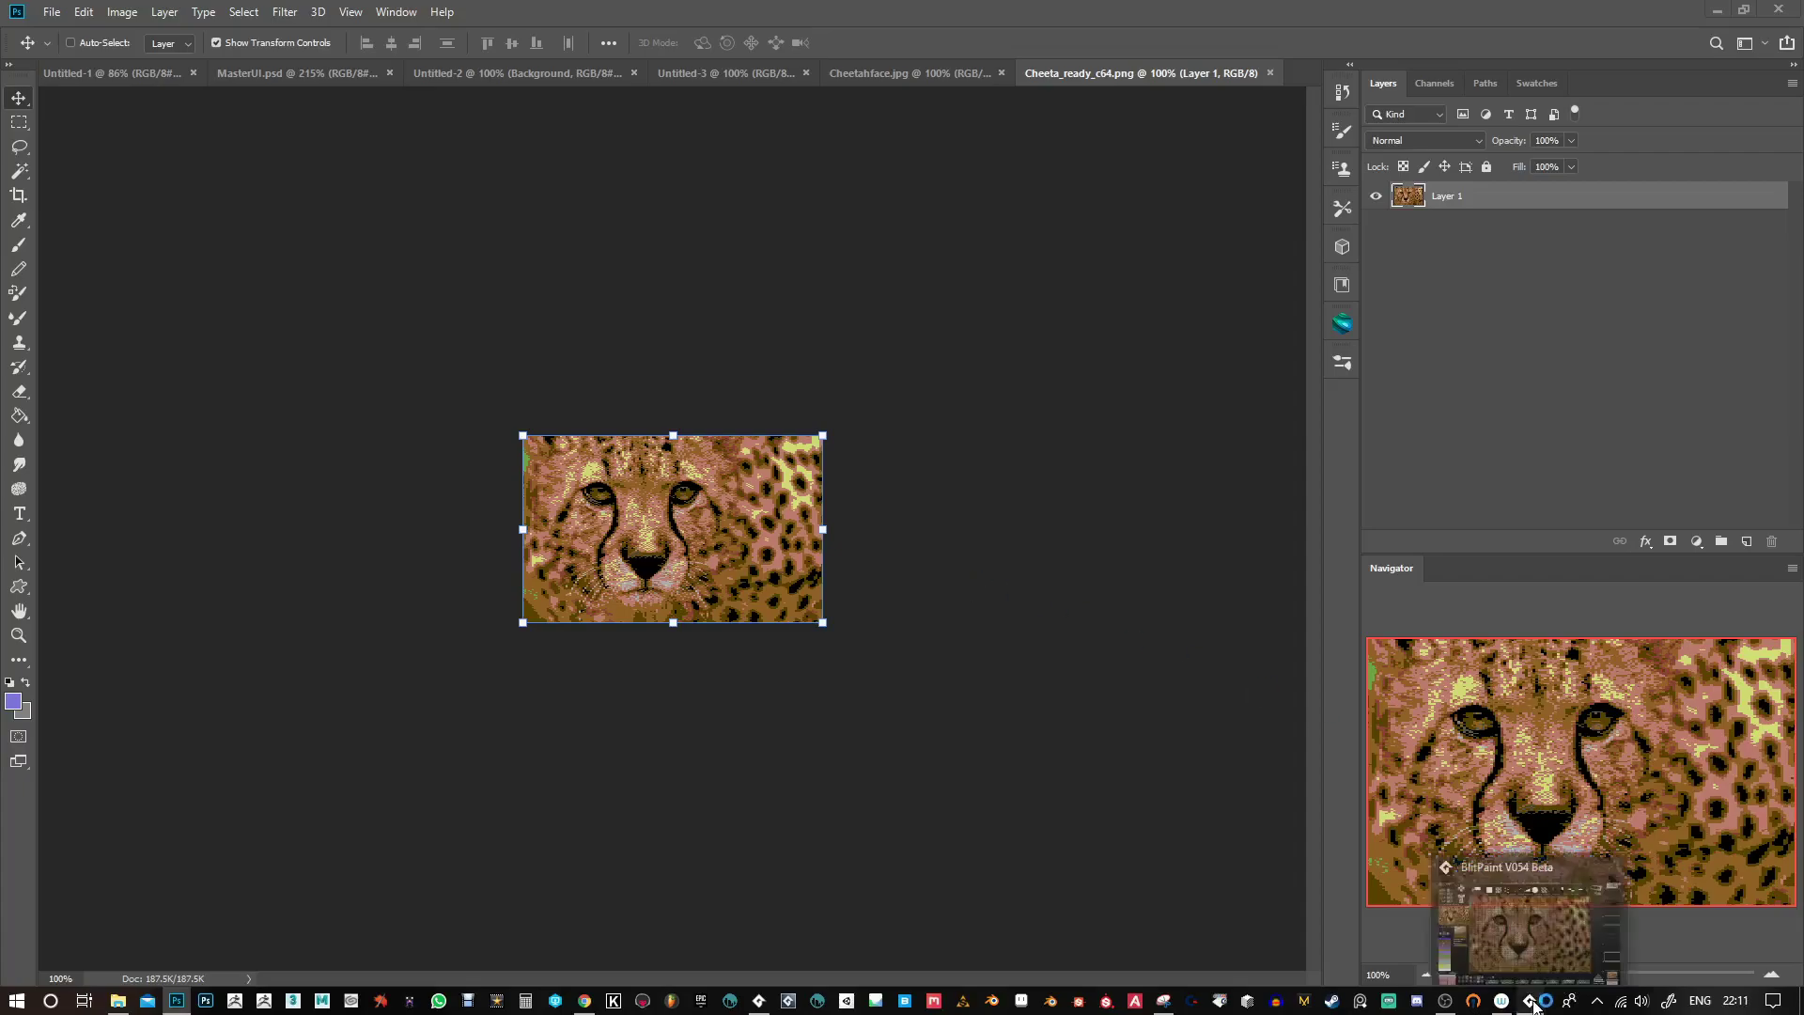
Step: Switch to GangEd and choose Cheeta_ready_c64.bmp from the Desktop as the PC image to import
click(1542, 1002)
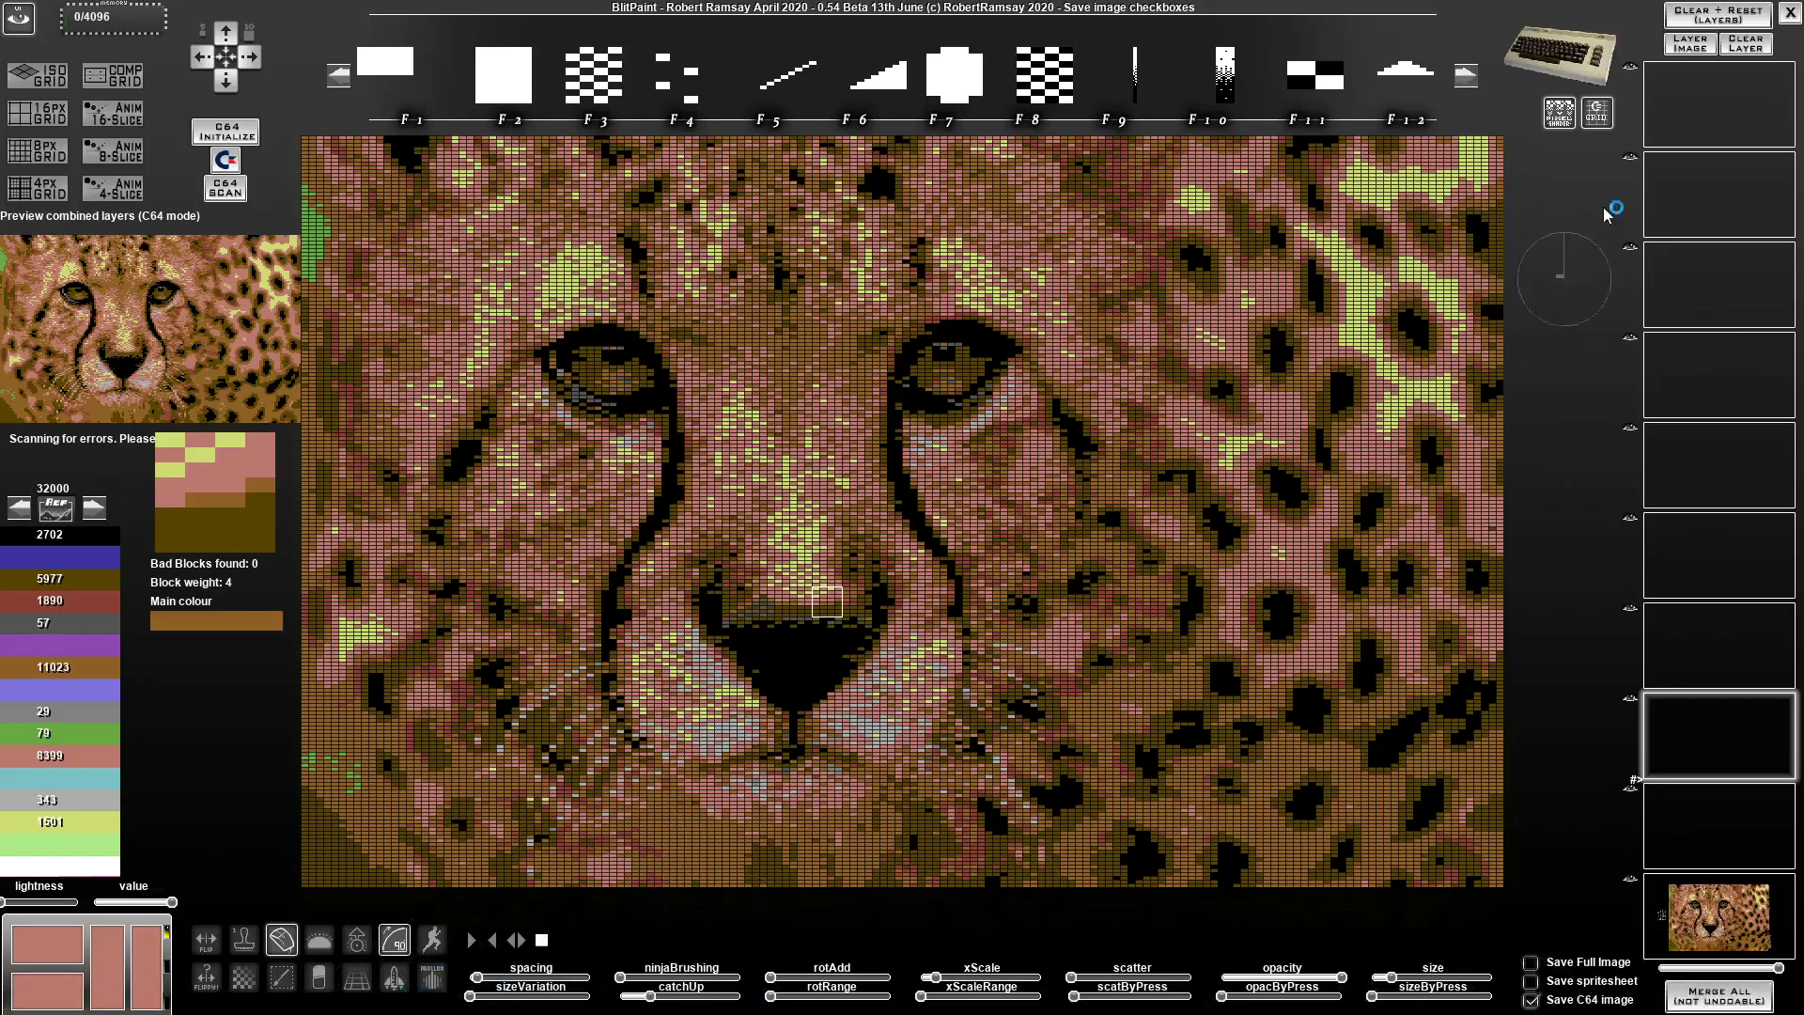
key(alt+Tab)
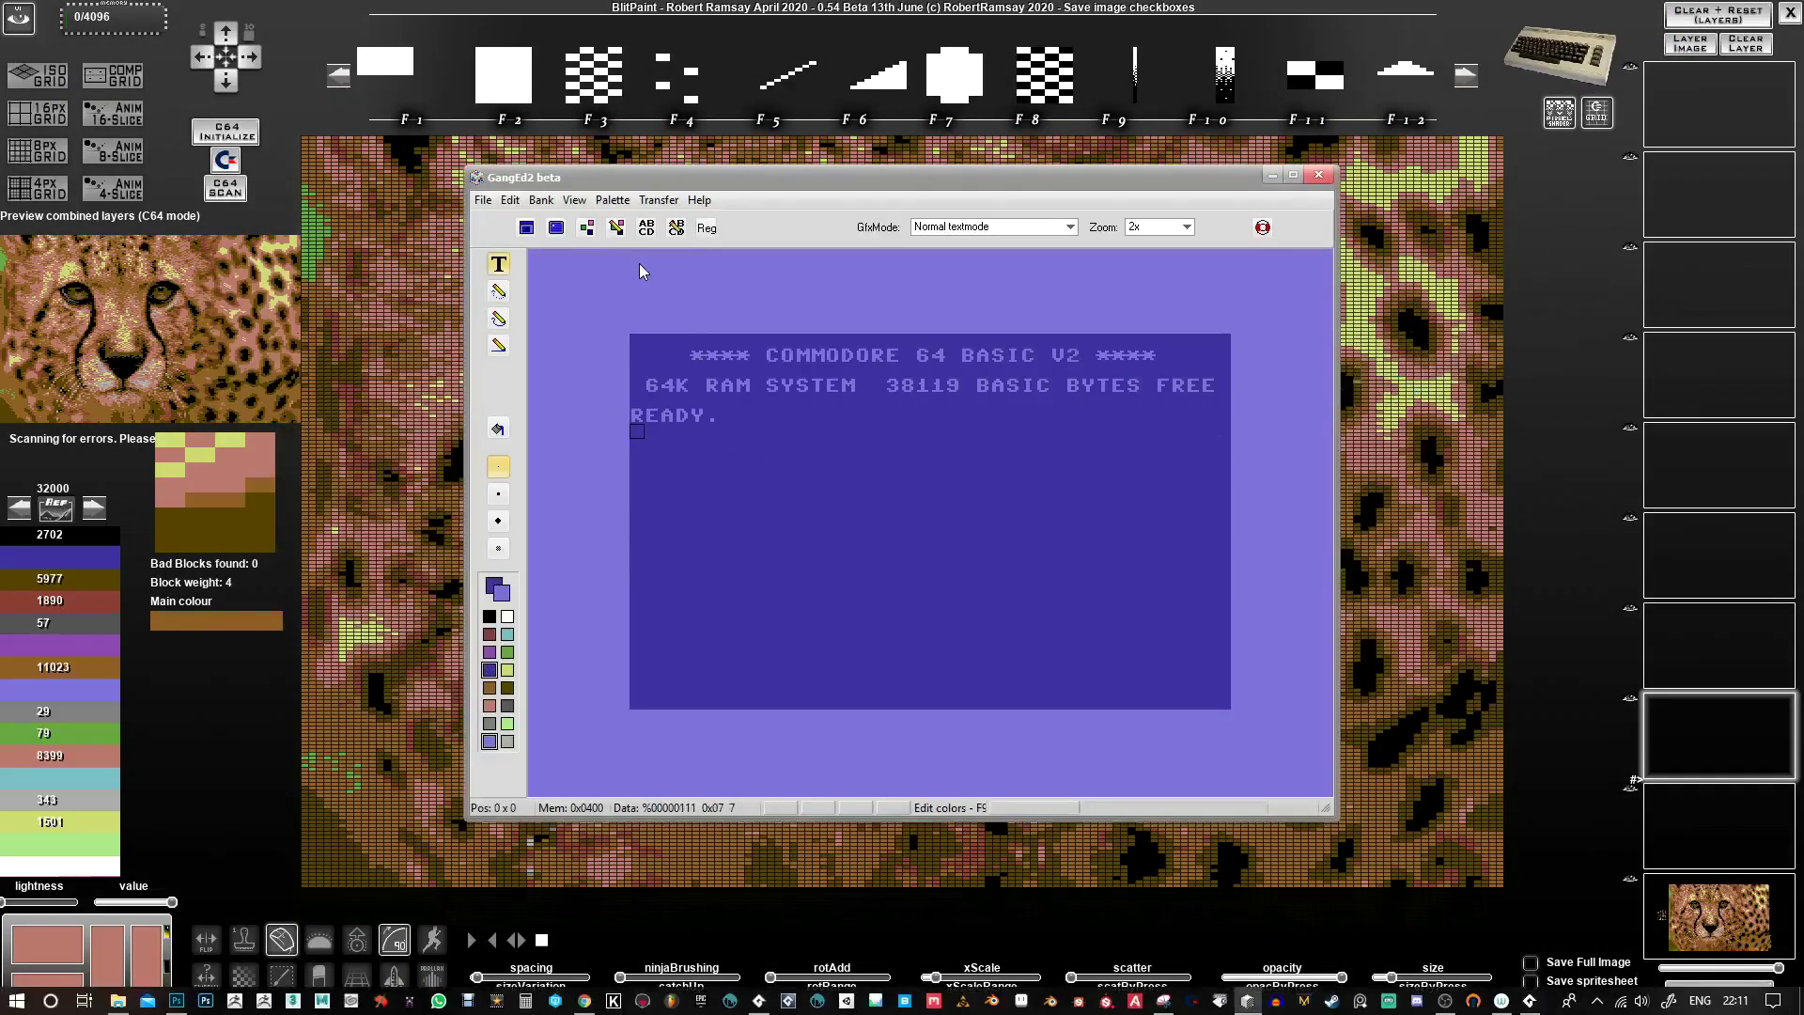
click(484, 200)
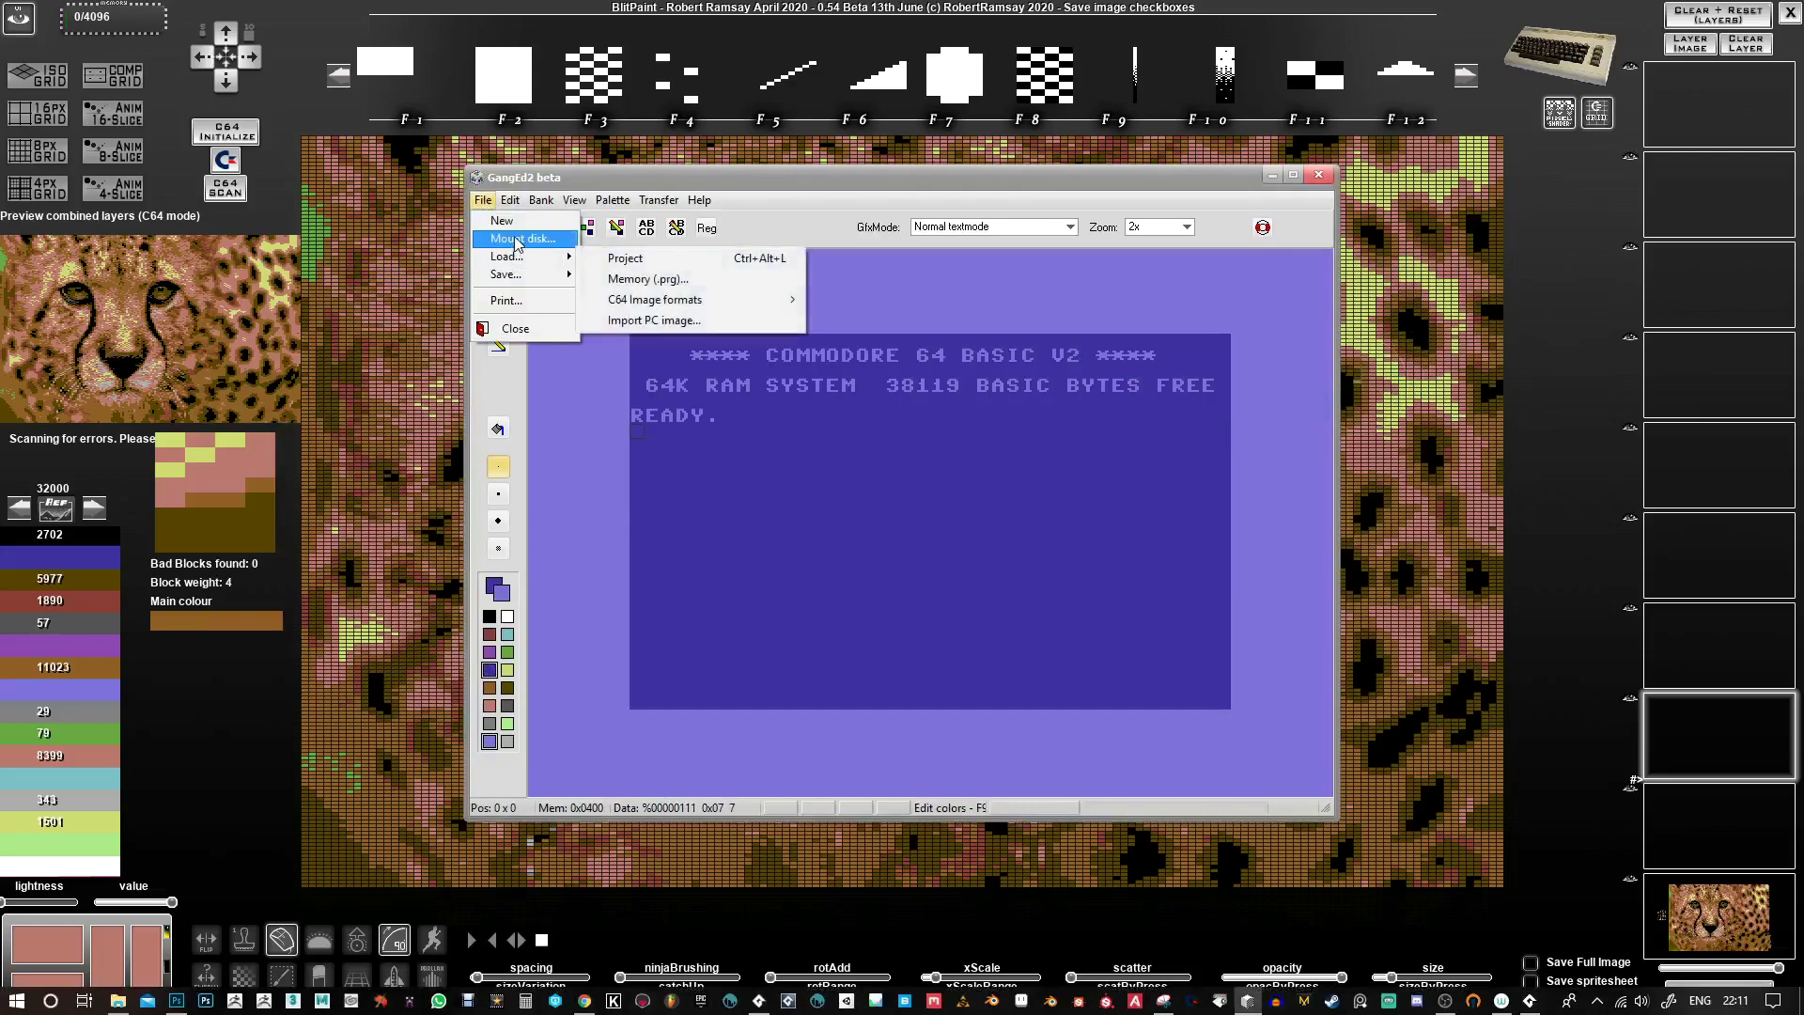
mouse_move(526, 256)
click(676, 317)
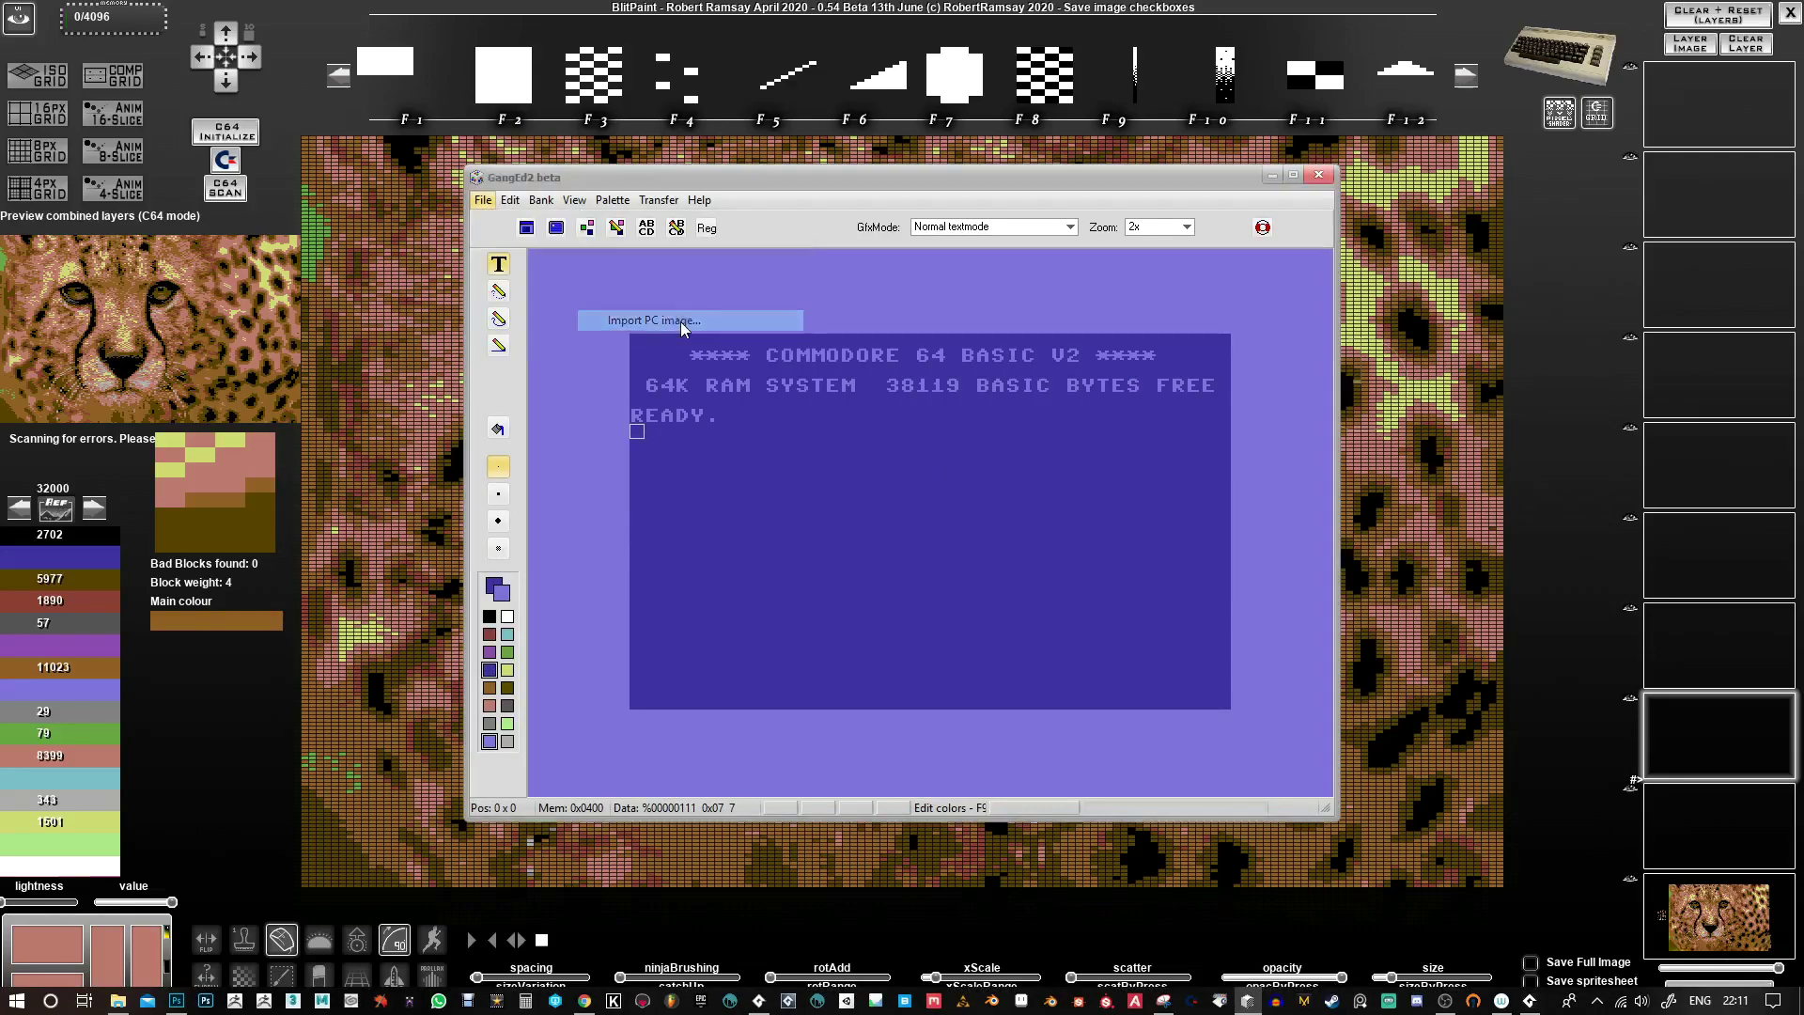
click(625, 355)
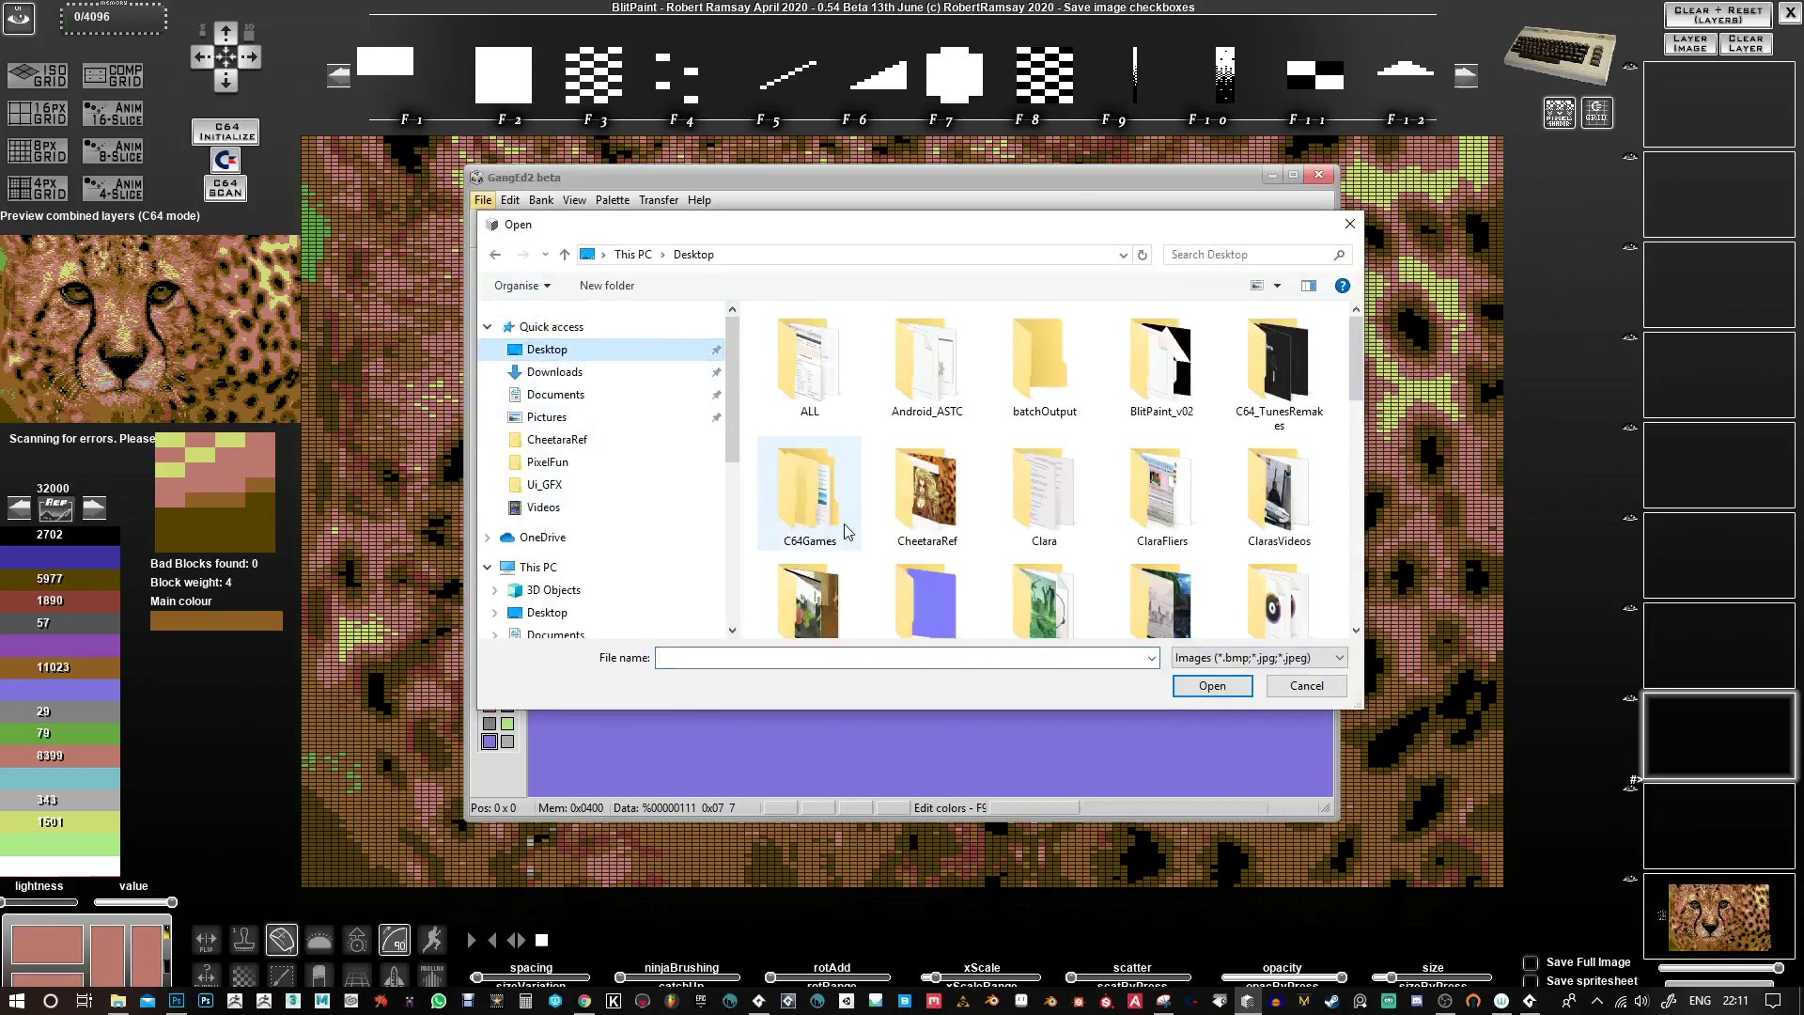
scroll(853, 523, down, 10)
click(808, 575)
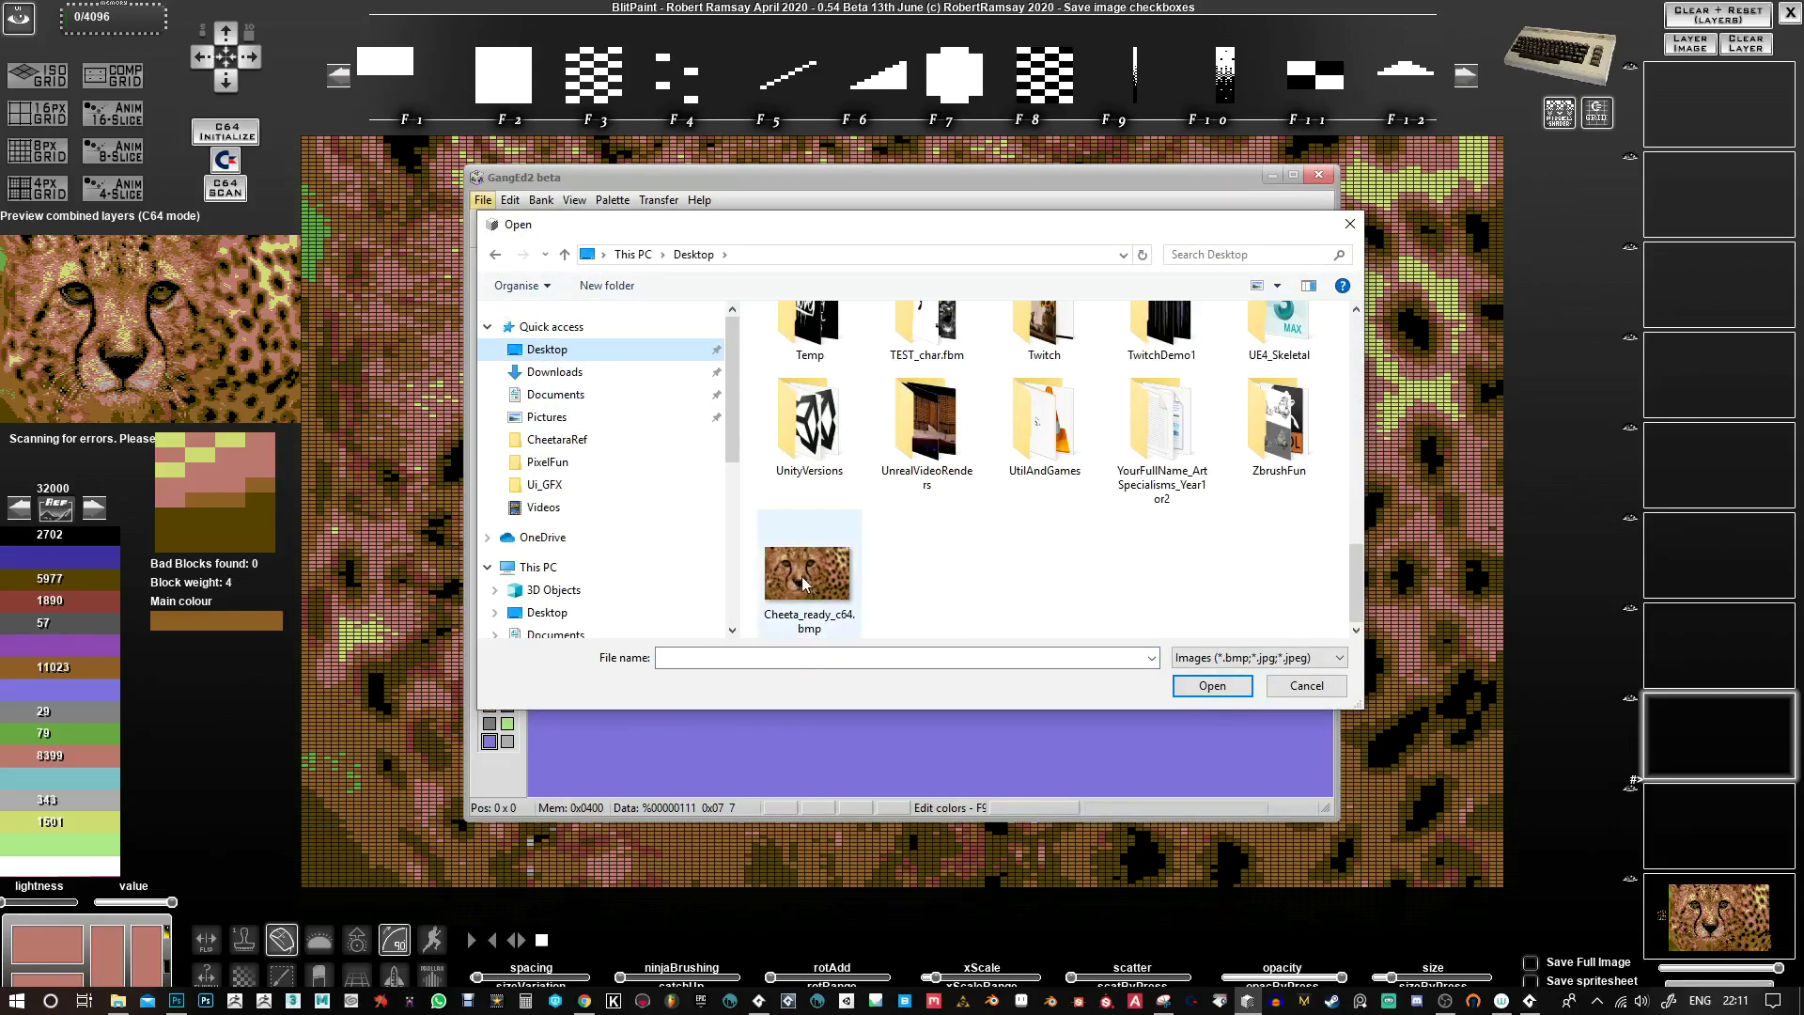
click(1211, 685)
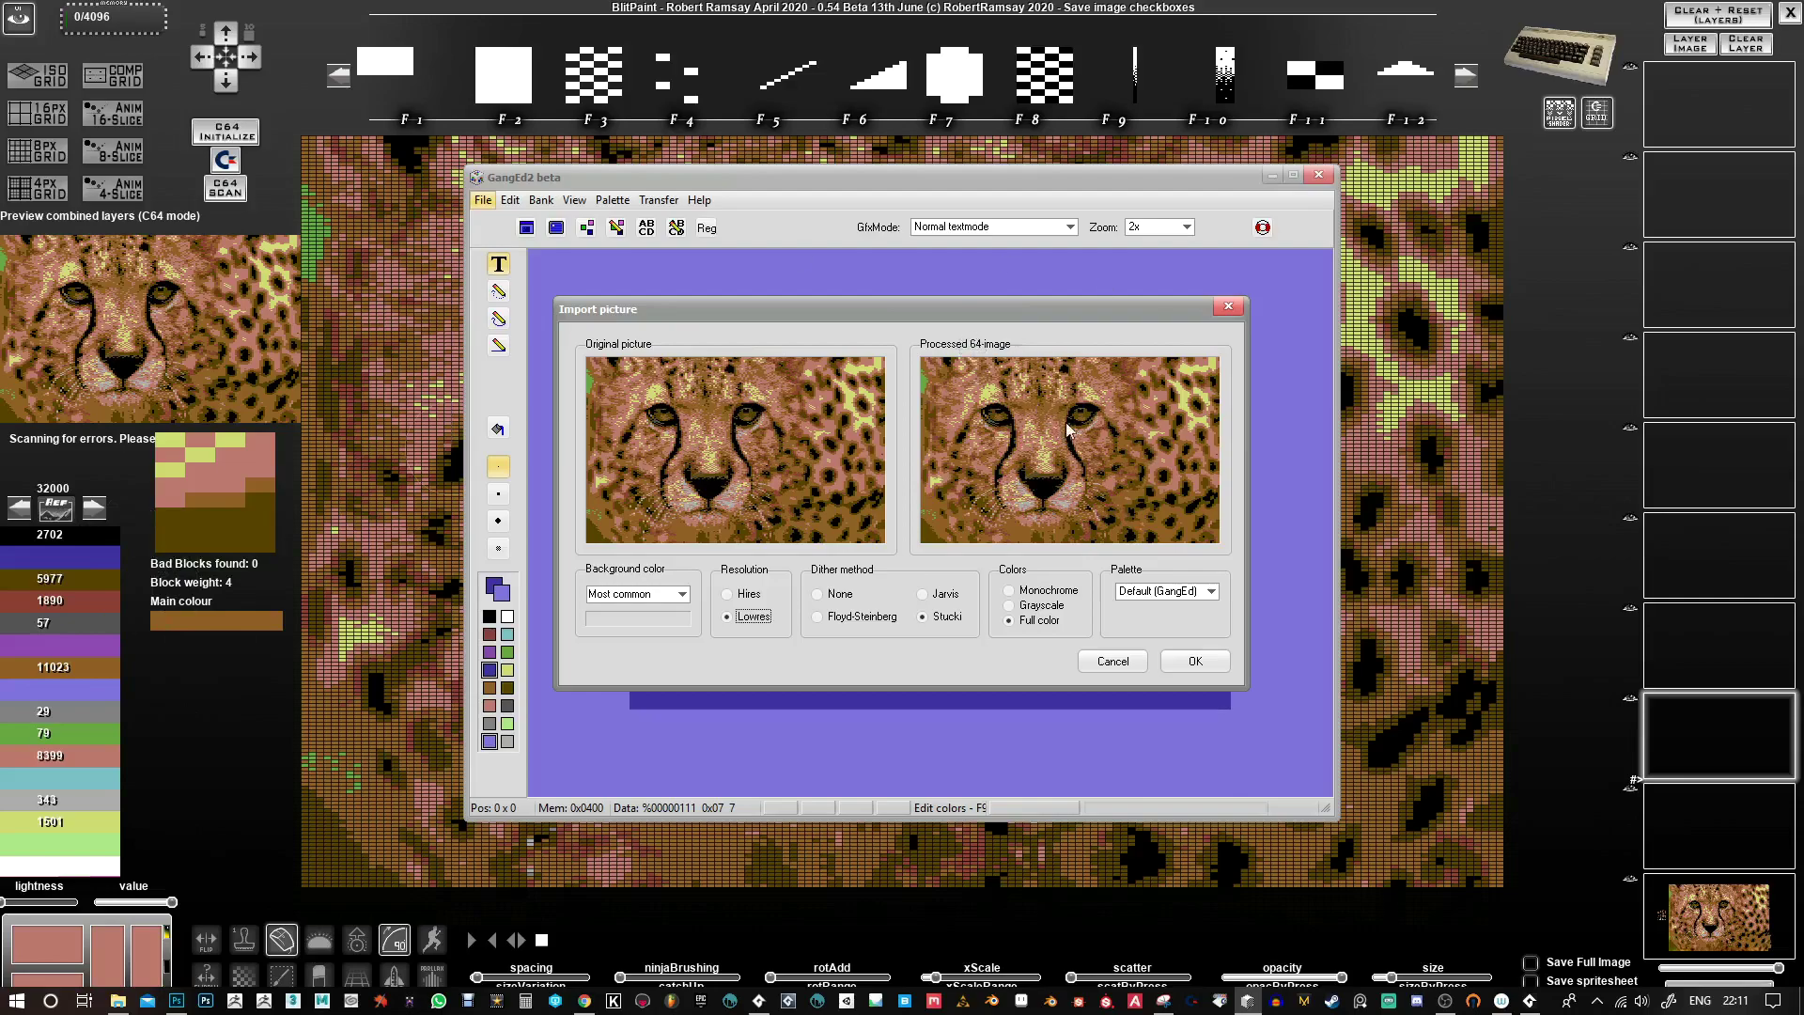
Step: Compare the Floyd-Steinberg and Jarvis dither methods, and import the picture in Lowres and full colour with Stucki dithering
click(830, 617)
click(923, 594)
click(924, 618)
click(1196, 662)
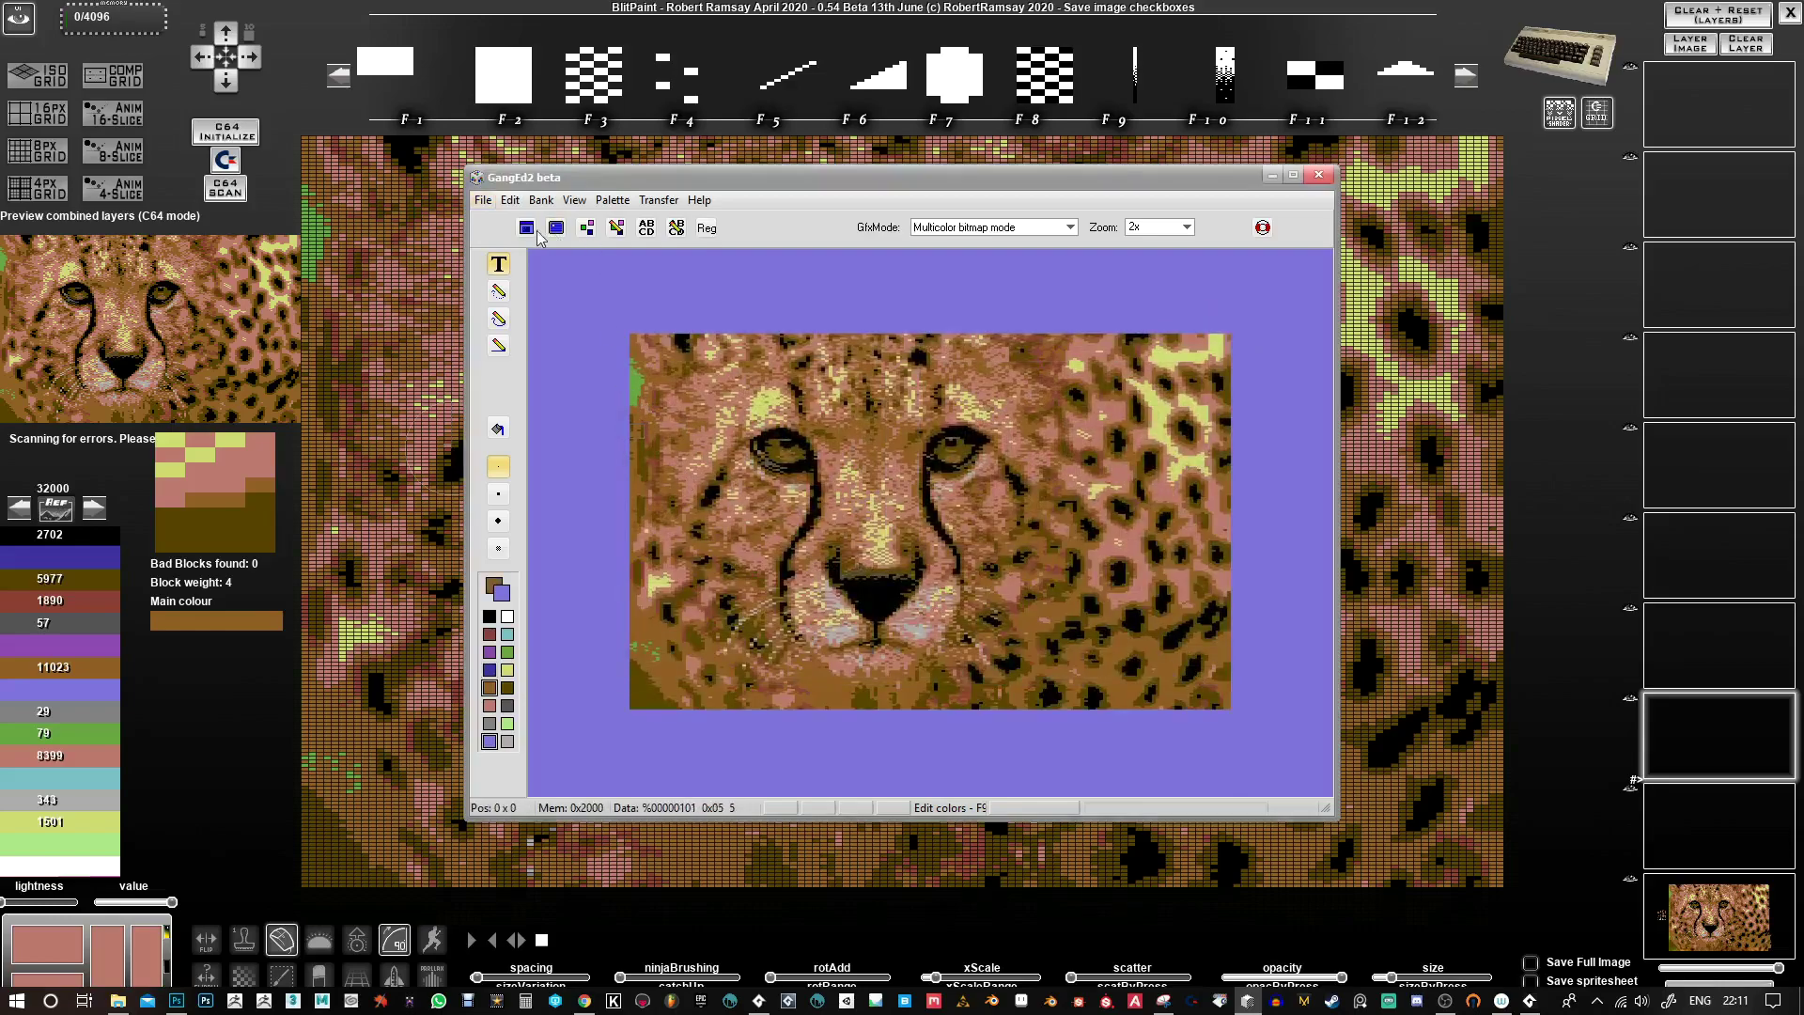
Step: Save the imported picture to the Desktop as an executable PRG file named Cheetac64Ready
click(483, 201)
mouse_move(512, 275)
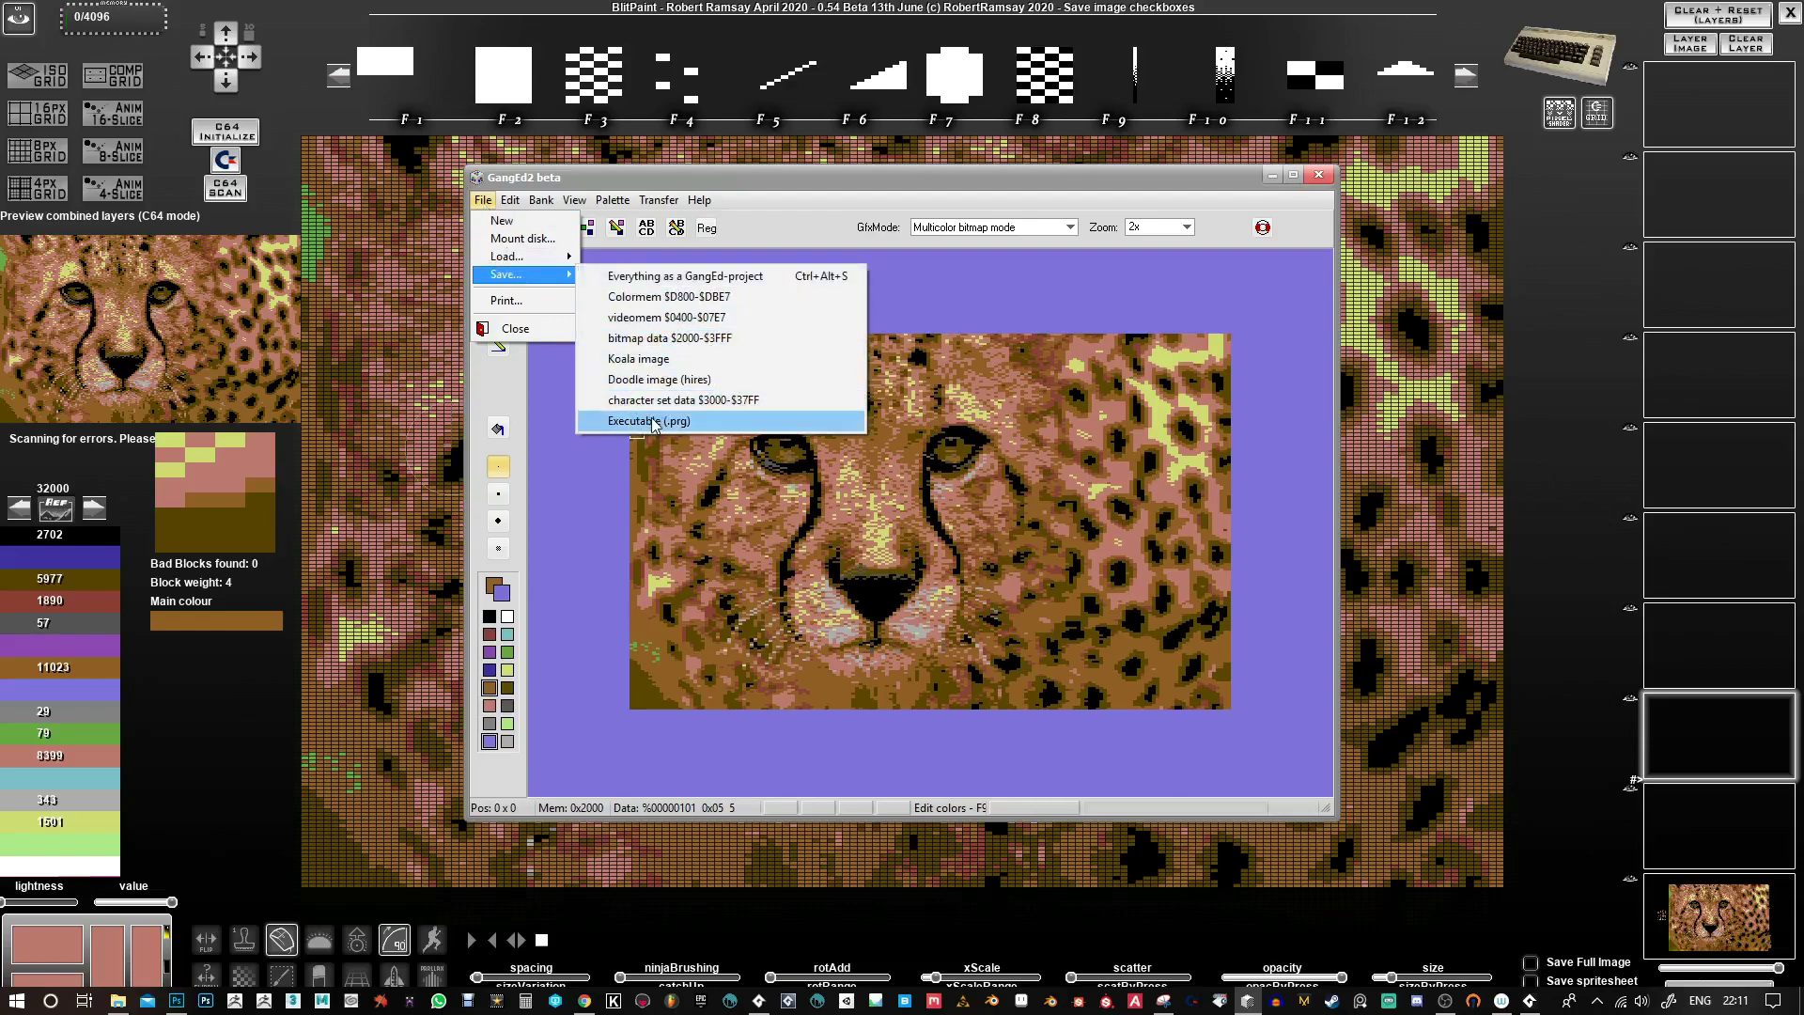
click(653, 421)
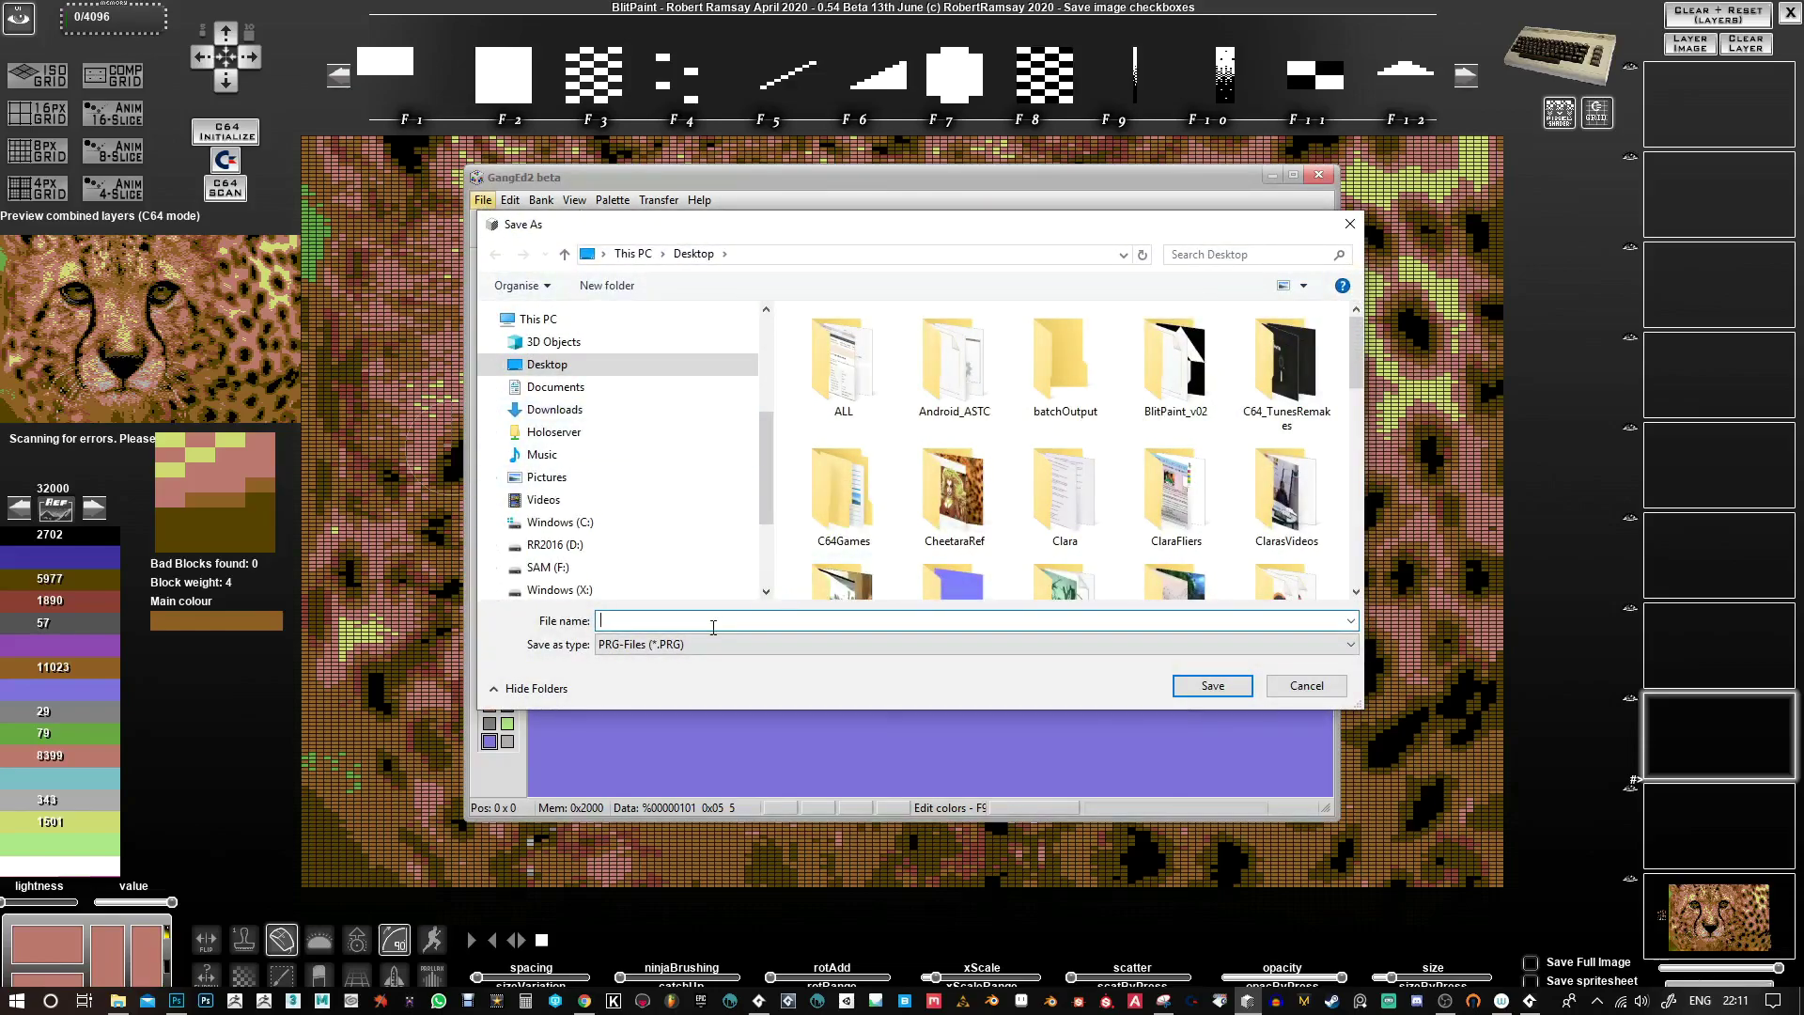
text(Cheetac64Ready)
click(1212, 685)
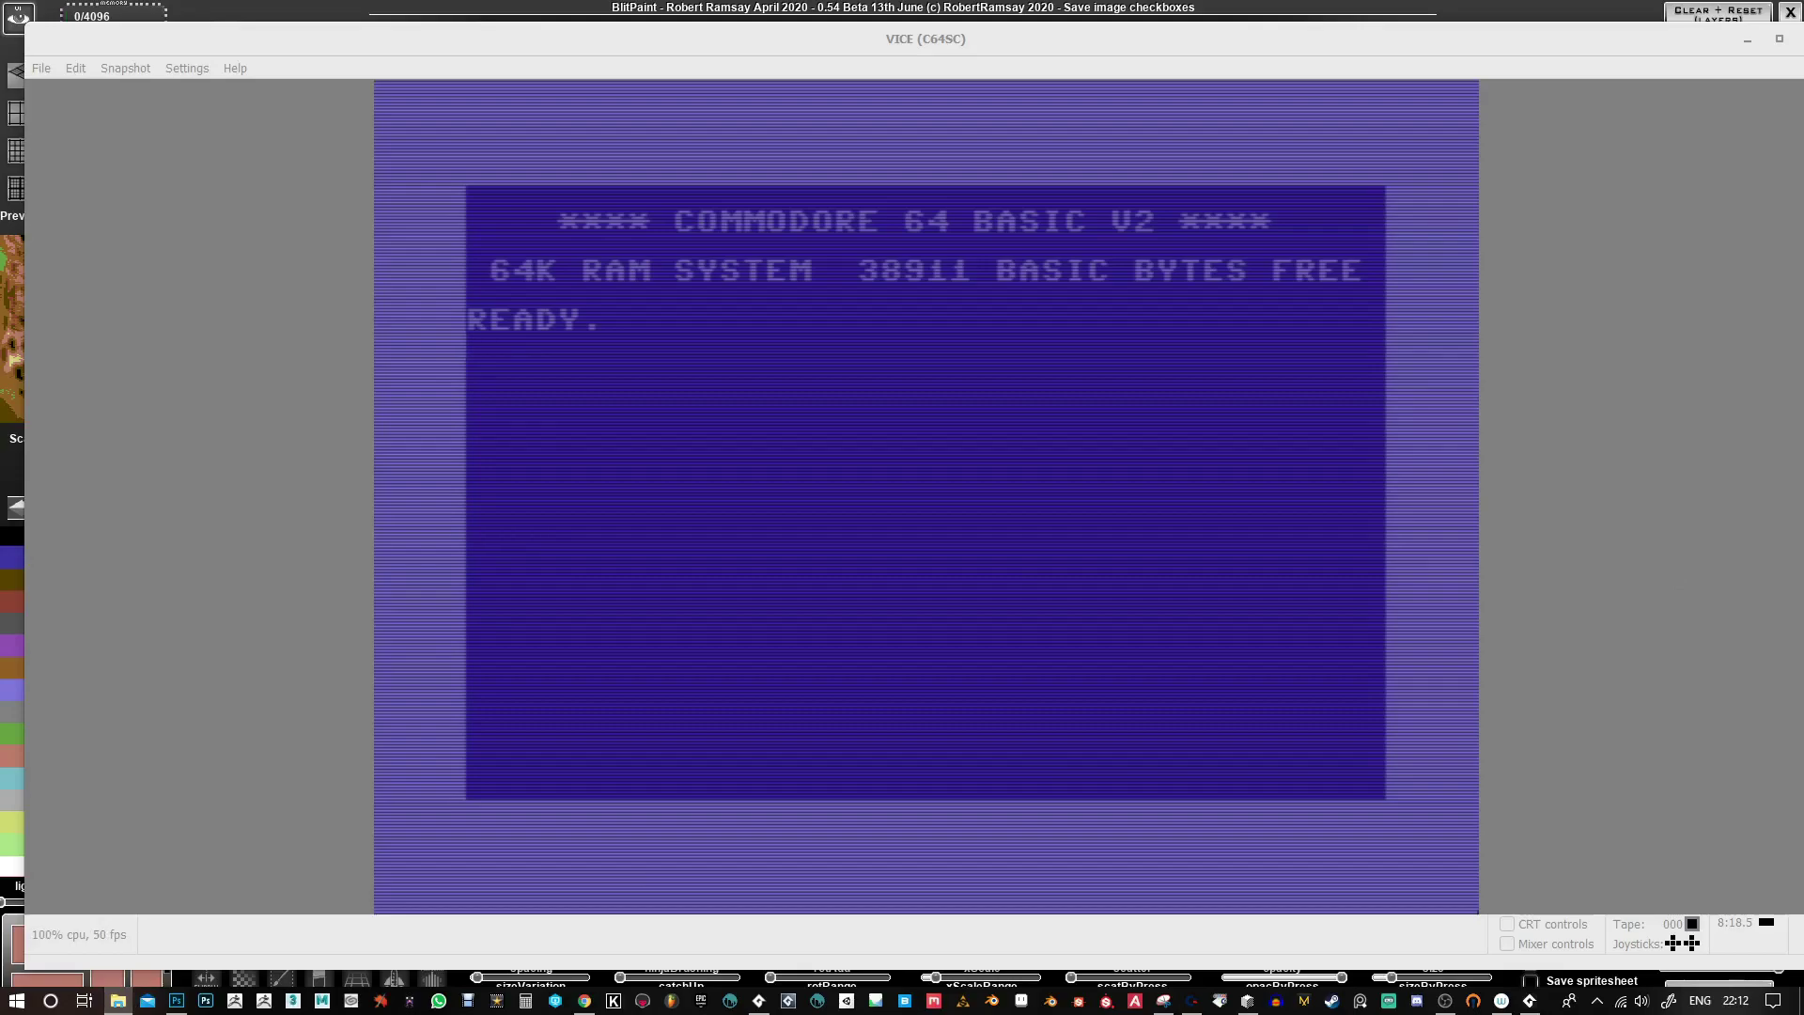
Step: Load the Cheetac64Ready program into the VICE Commodore 64 emulator
drag(919, 635, 838, 567)
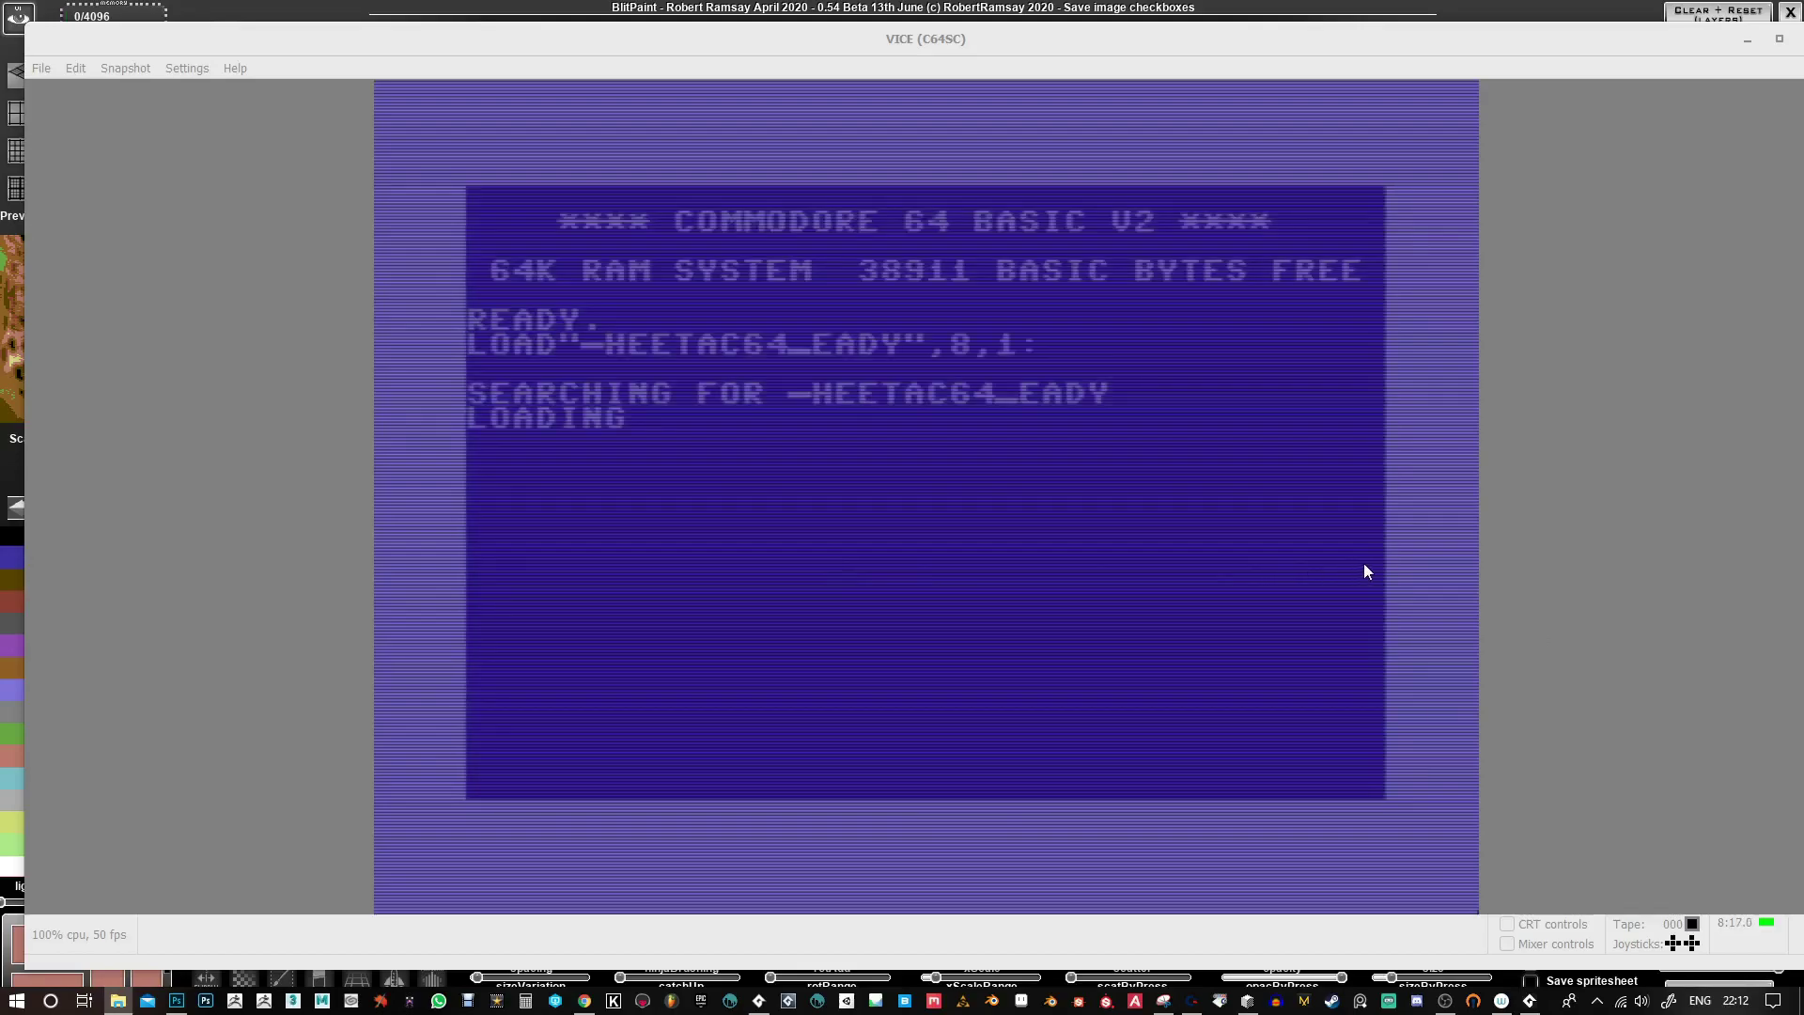